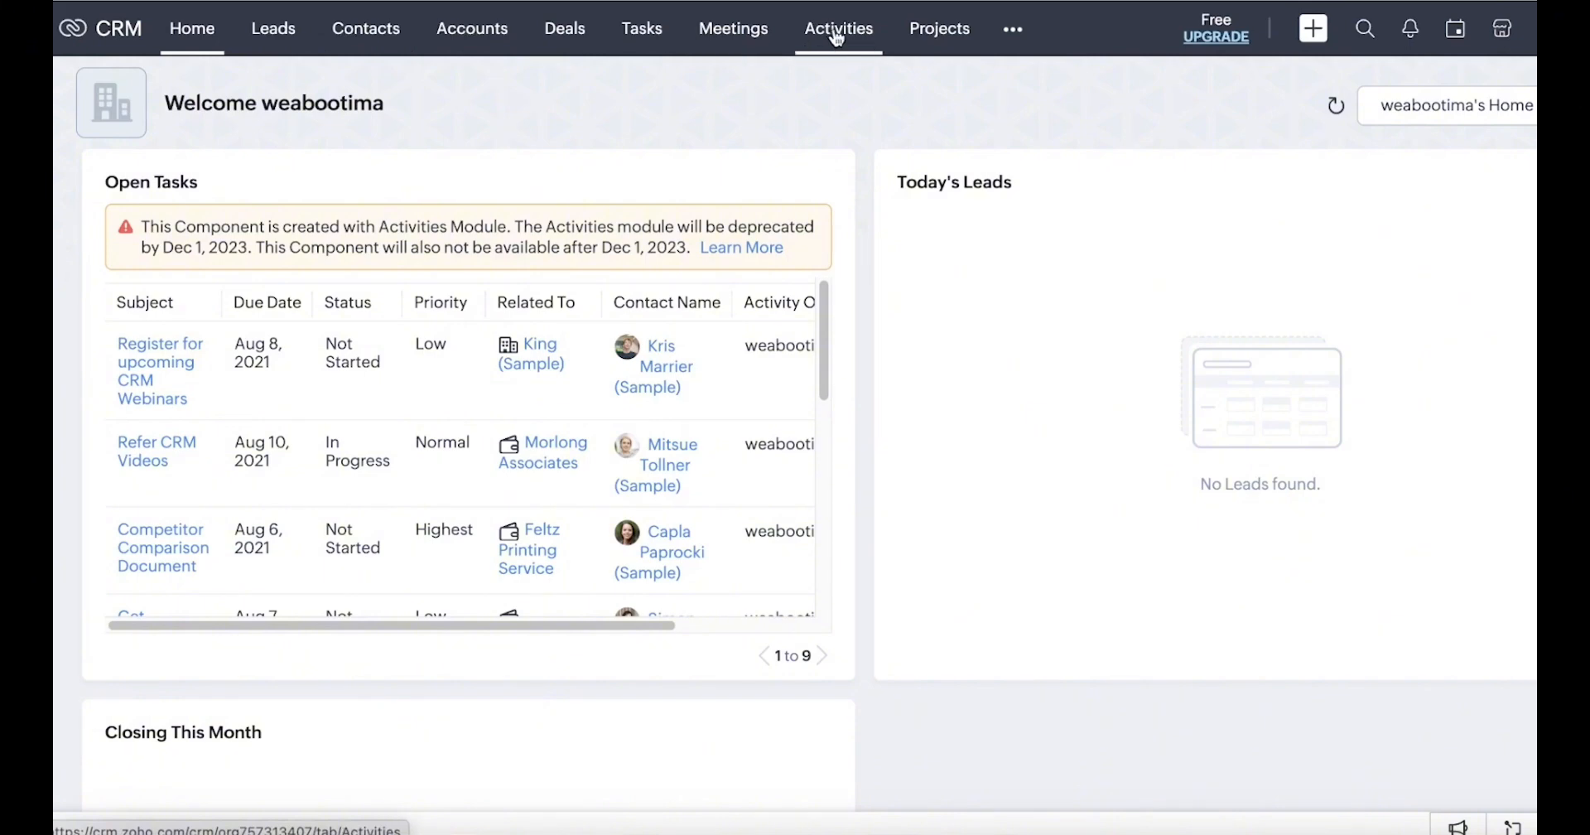
# Look through the additional modules list and the account profile panel from the home page
pyautogui.click(1034, 31)
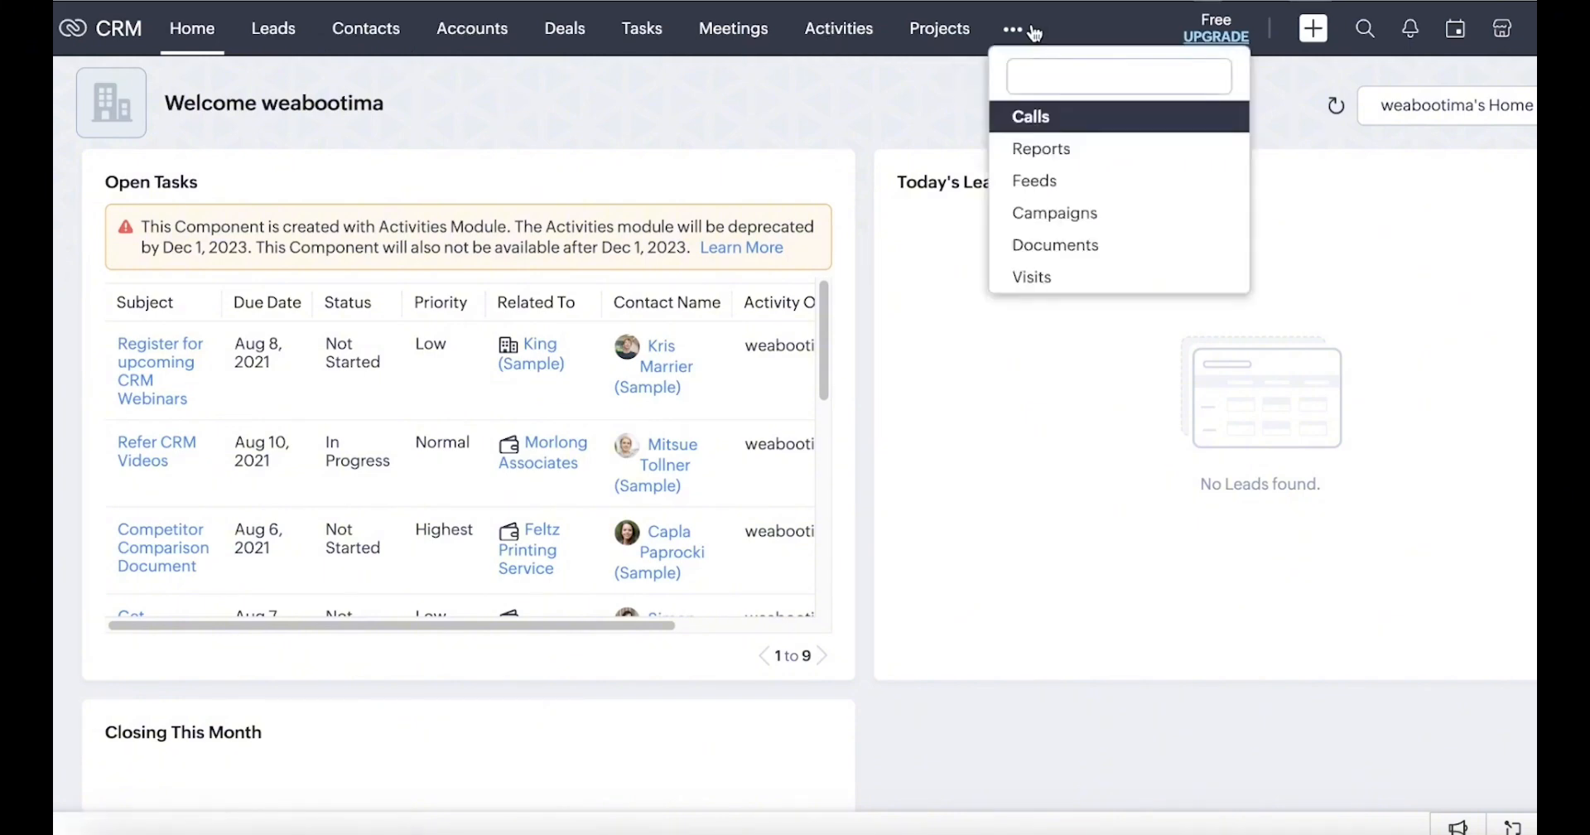
pyautogui.click(933, 76)
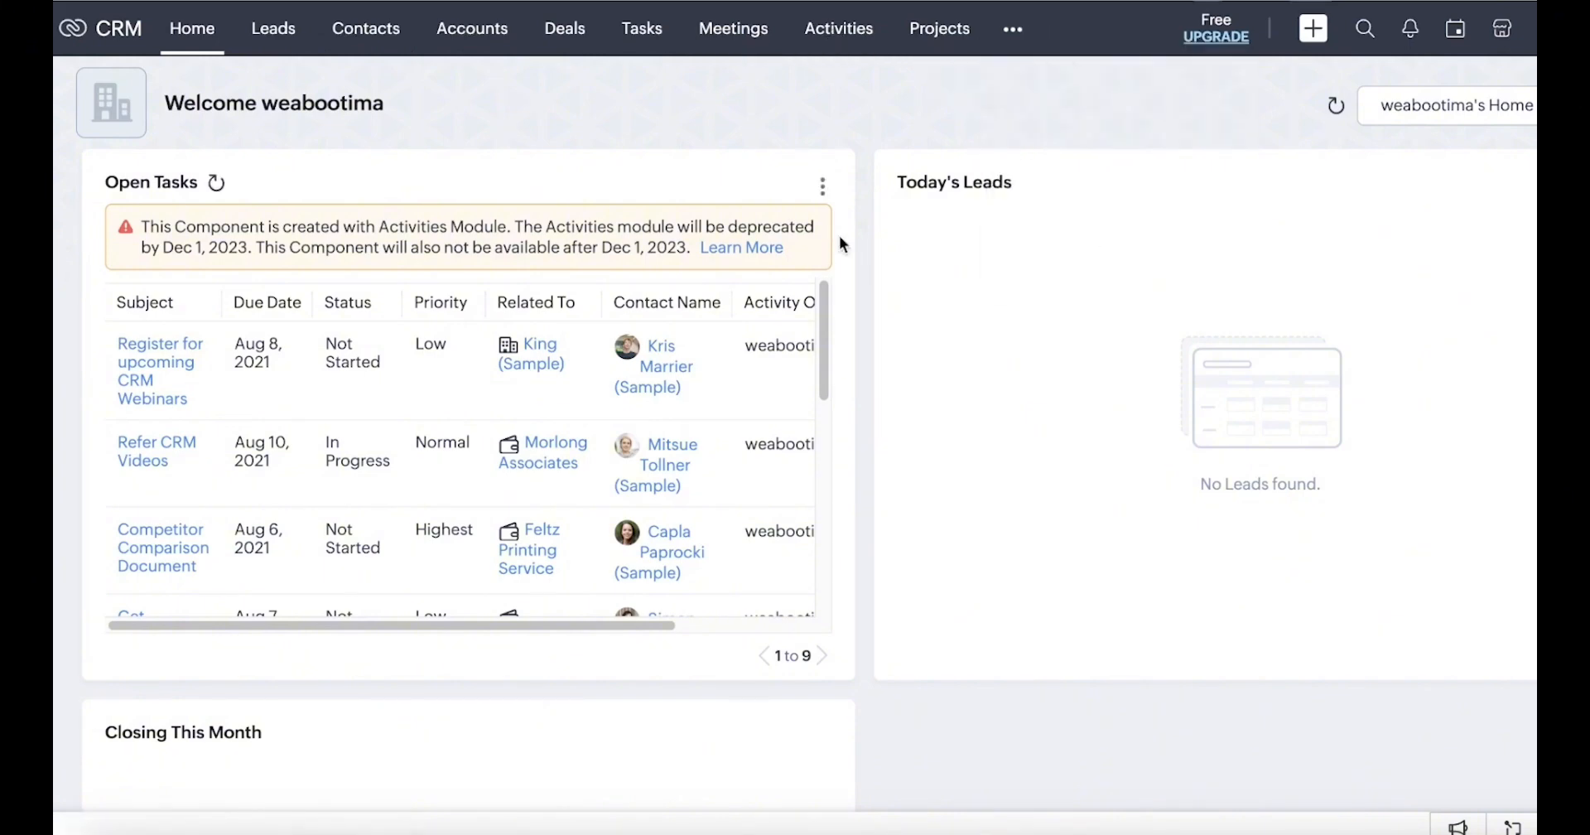
pyautogui.click(1207, 38)
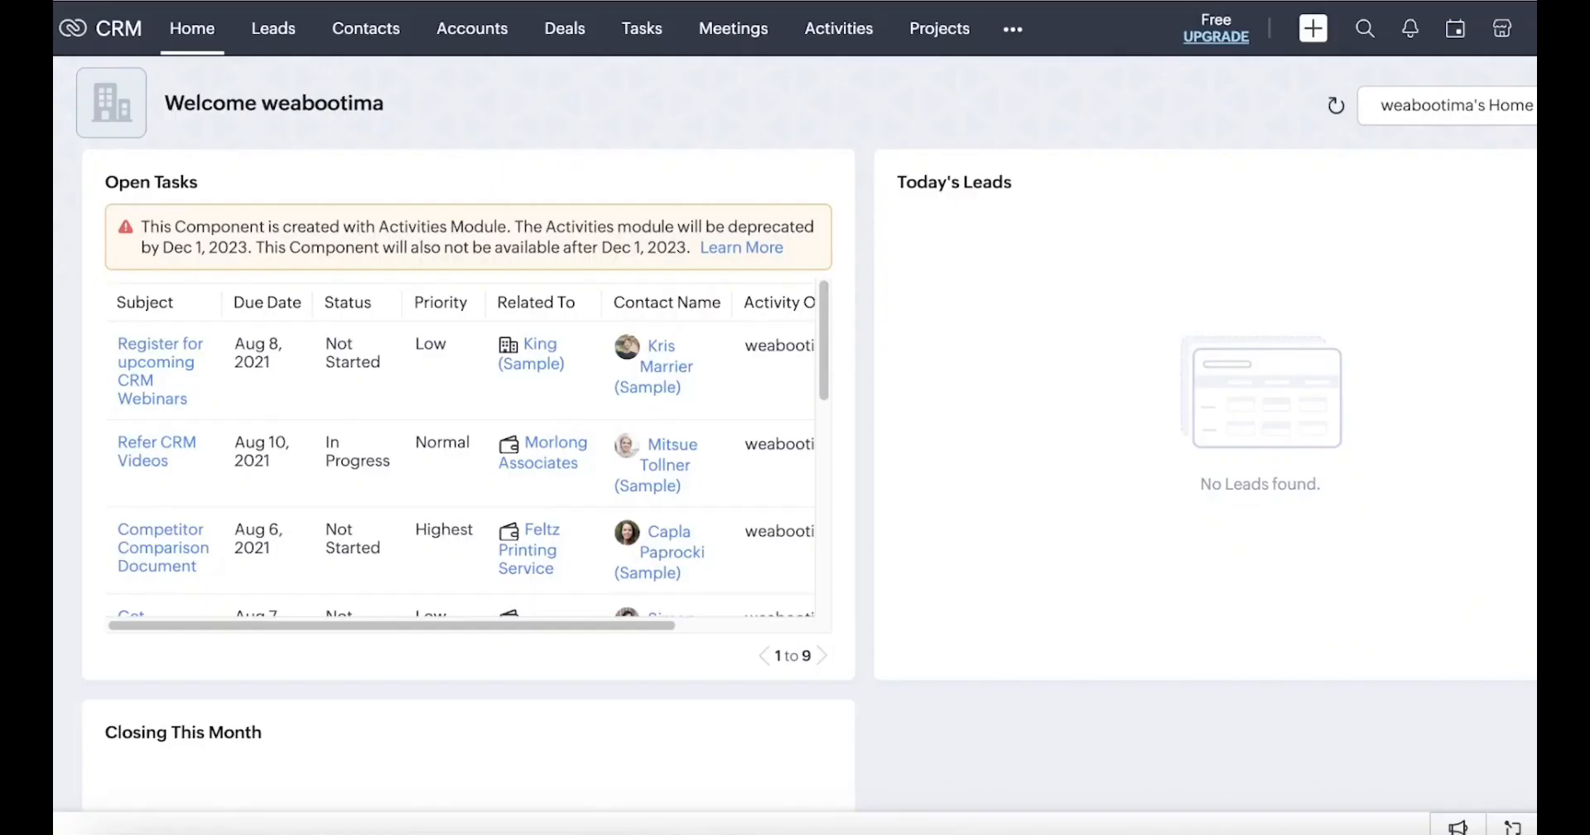
pyautogui.click(837, 31)
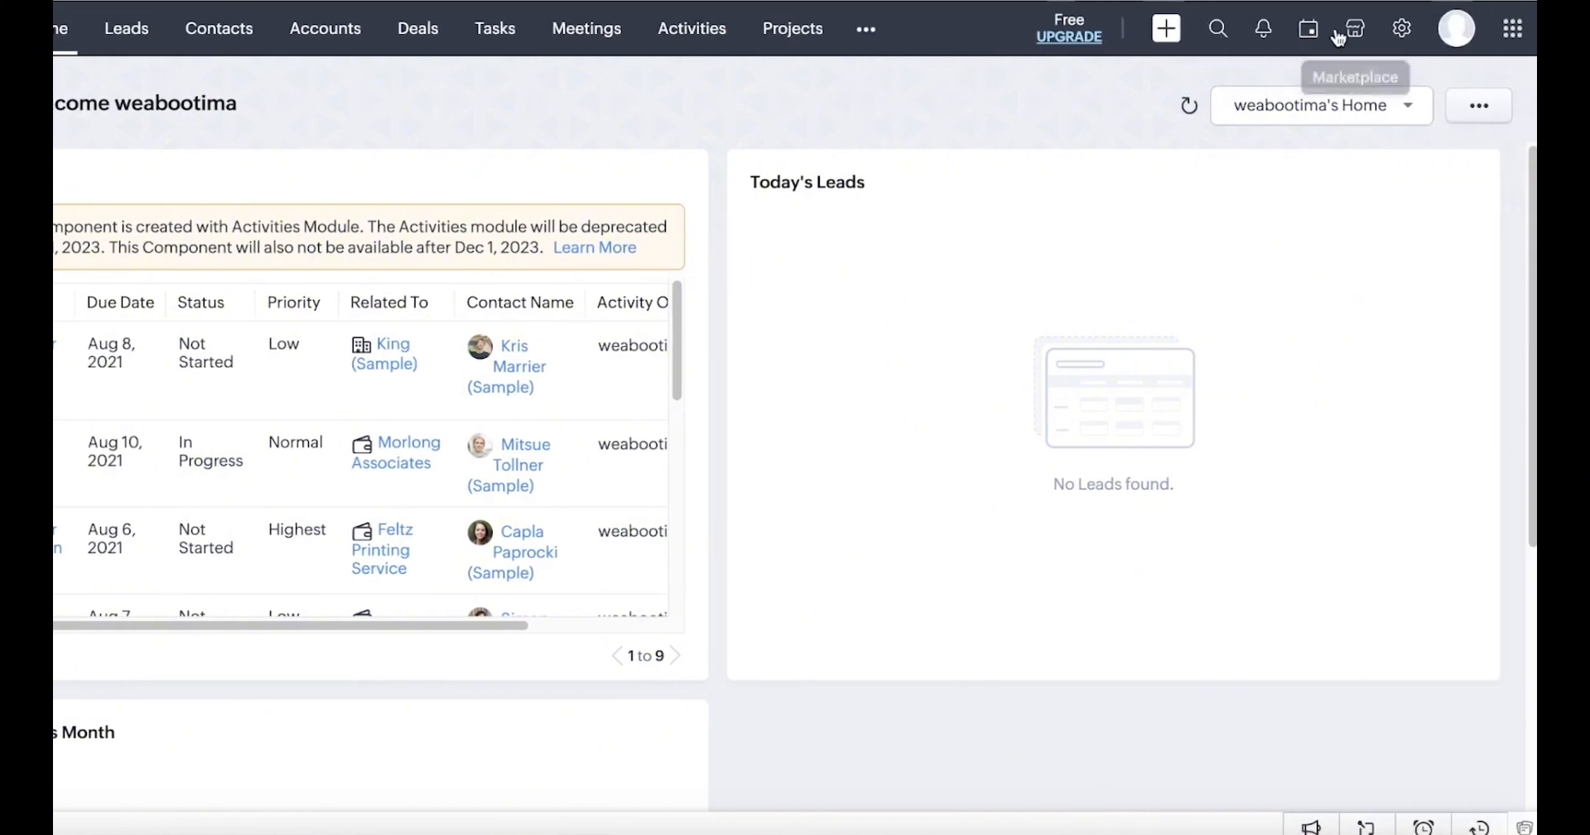
pyautogui.click(1451, 28)
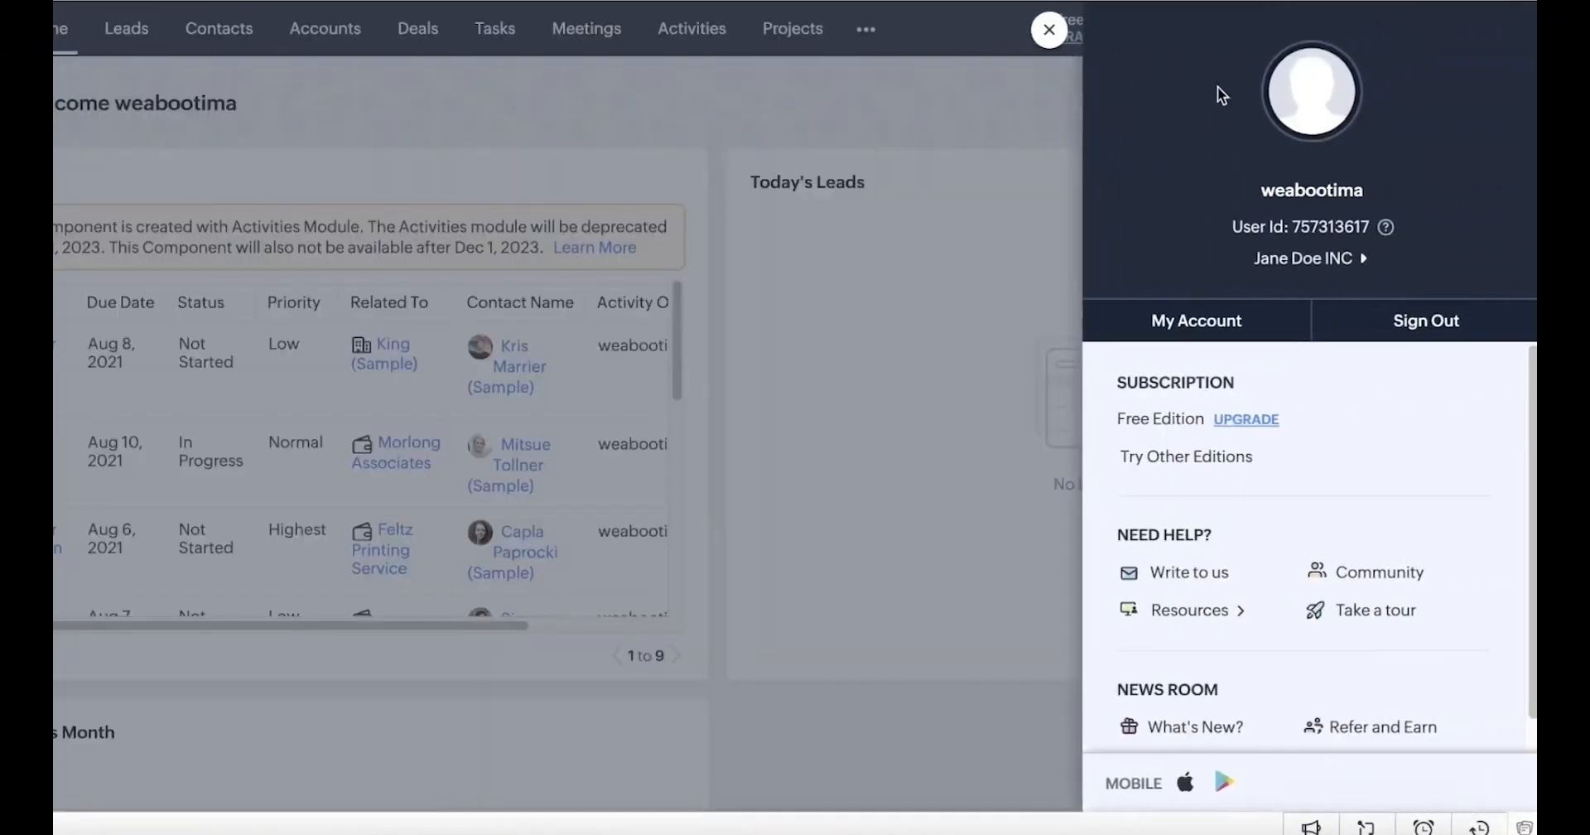
pyautogui.click(1045, 38)
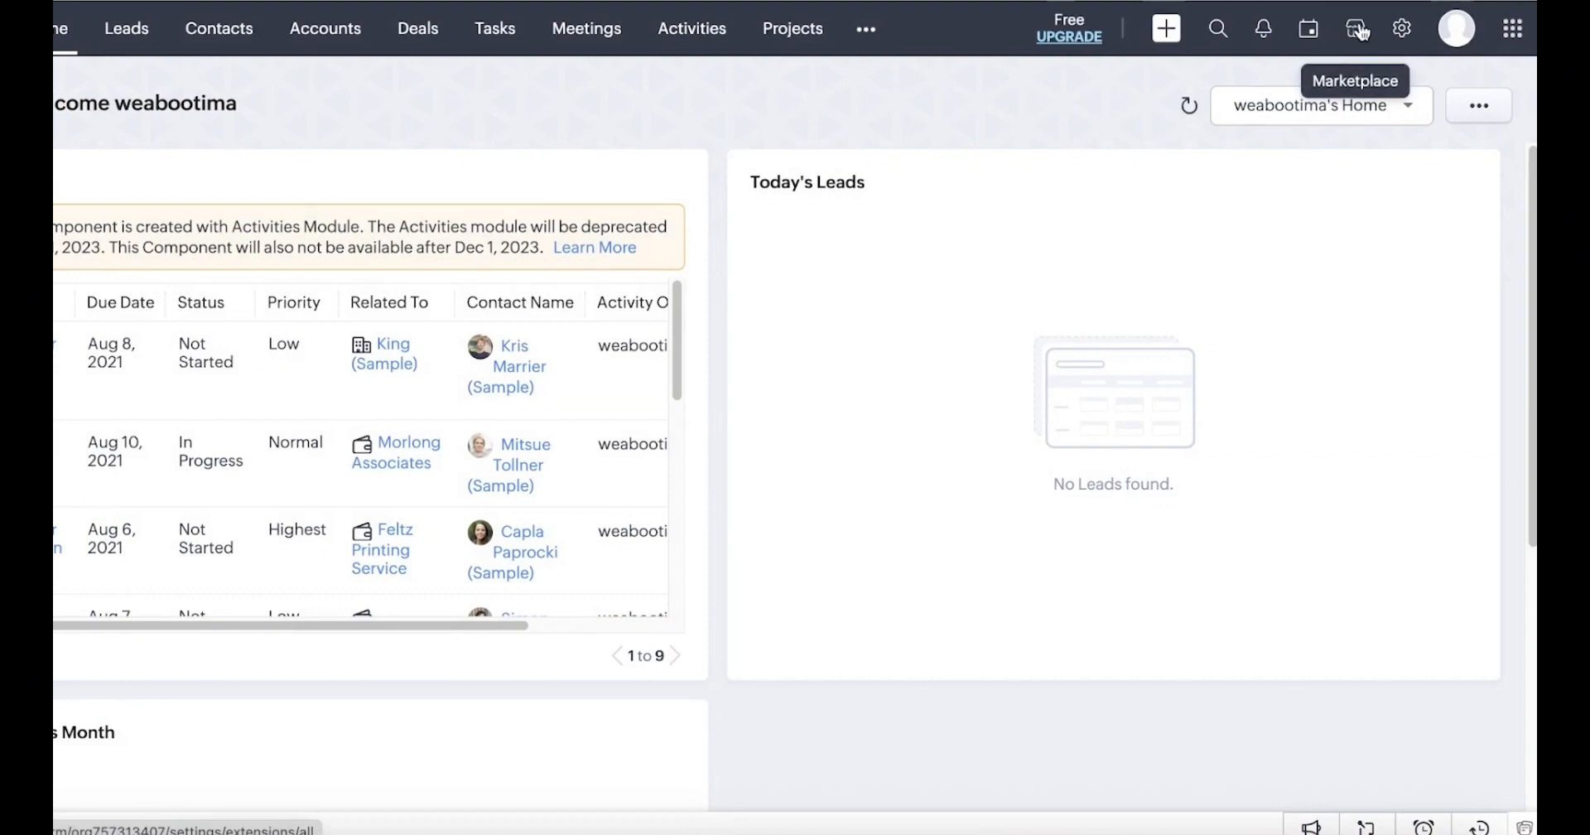
# Open the email compose settings in Setup
pyautogui.click(1398, 29)
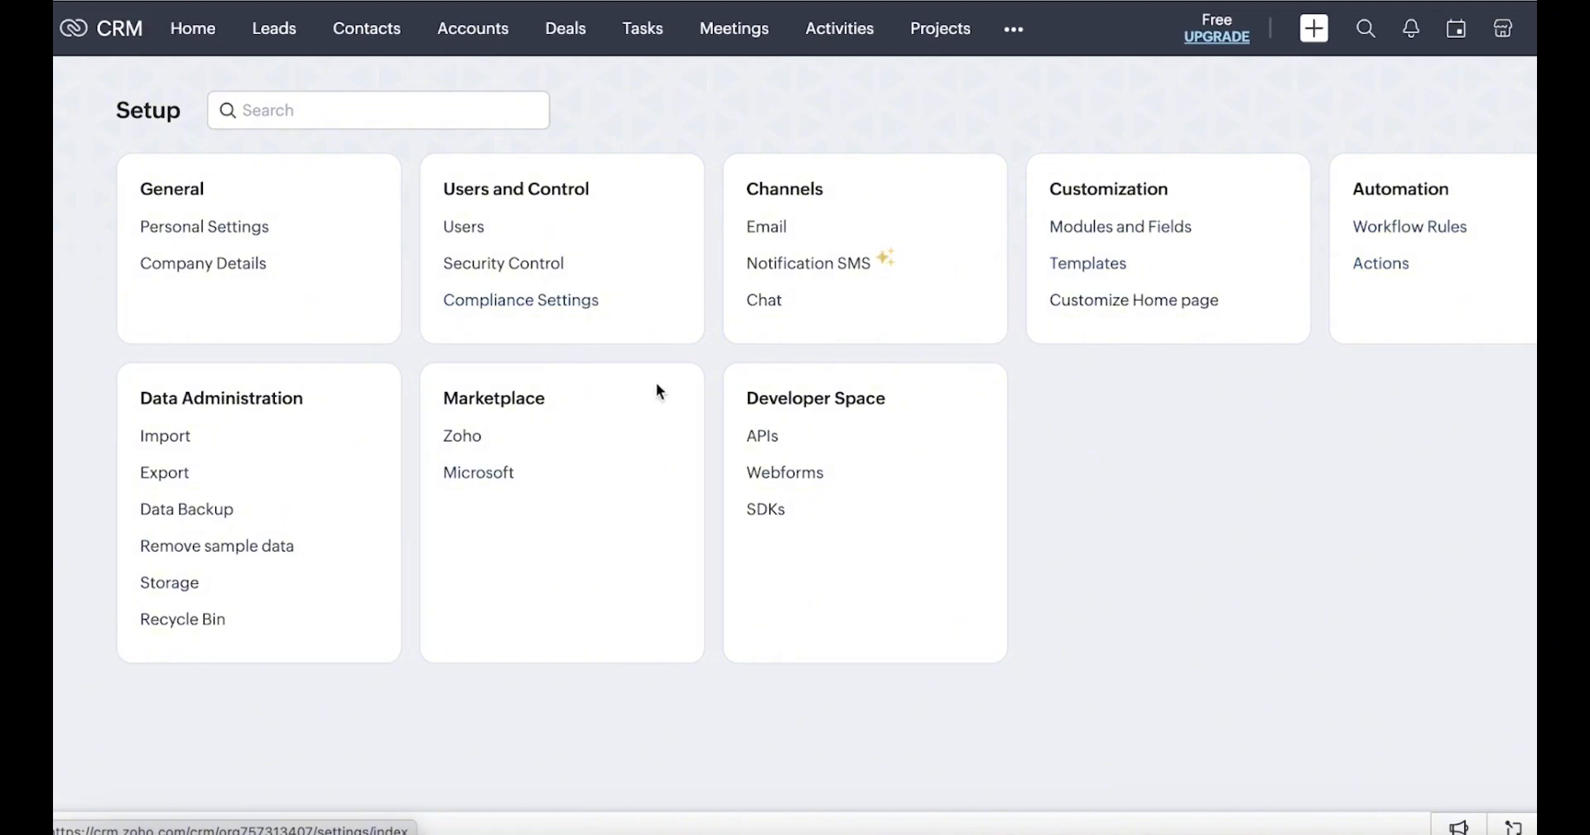
pyautogui.click(765, 240)
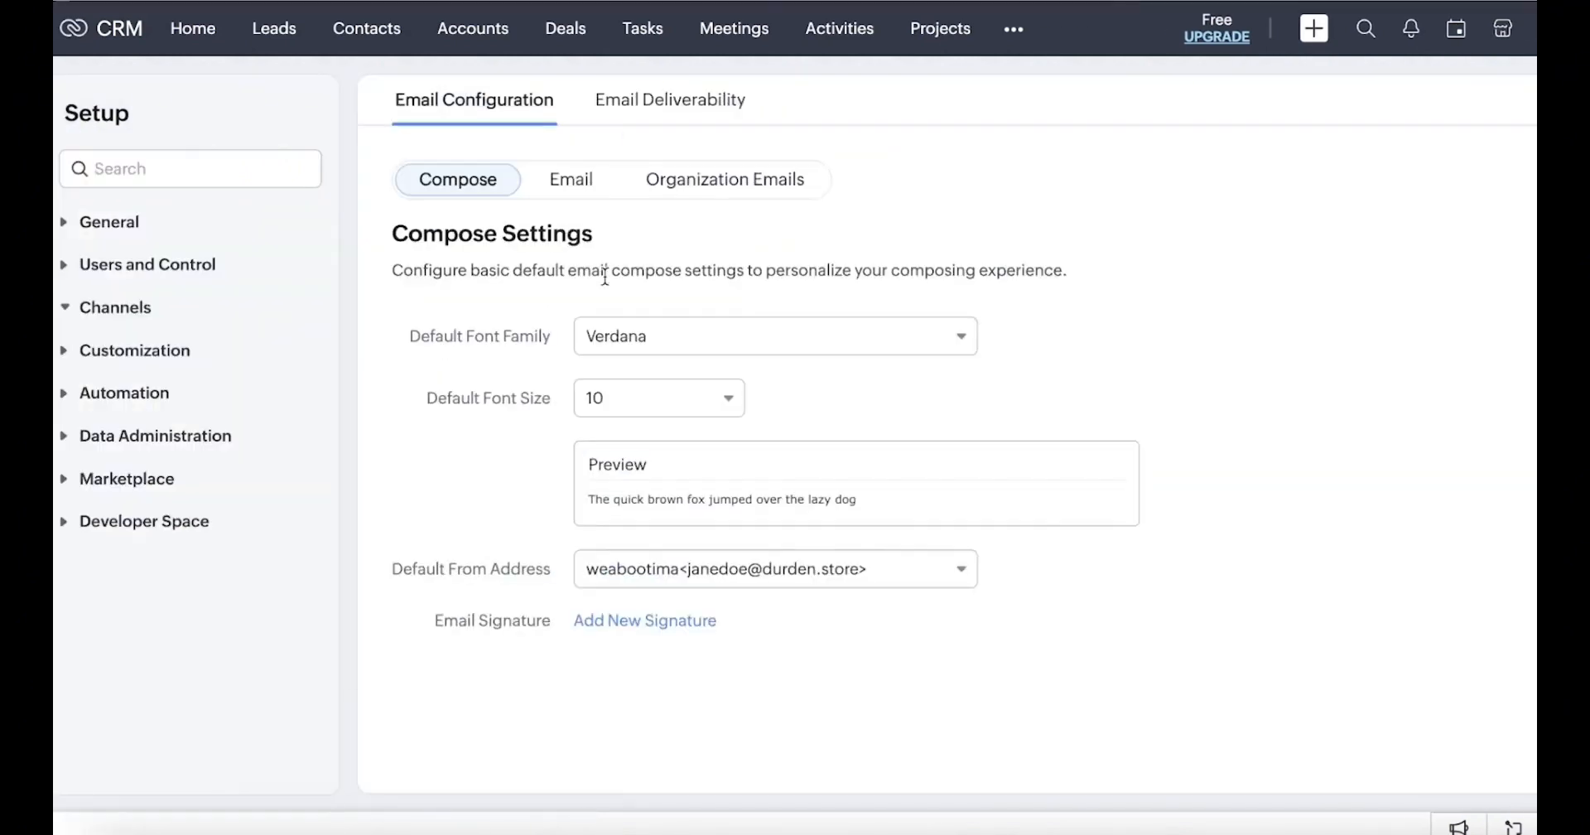
# Browse the filters of the leads list and open the Import Leads option
pyautogui.click(266, 35)
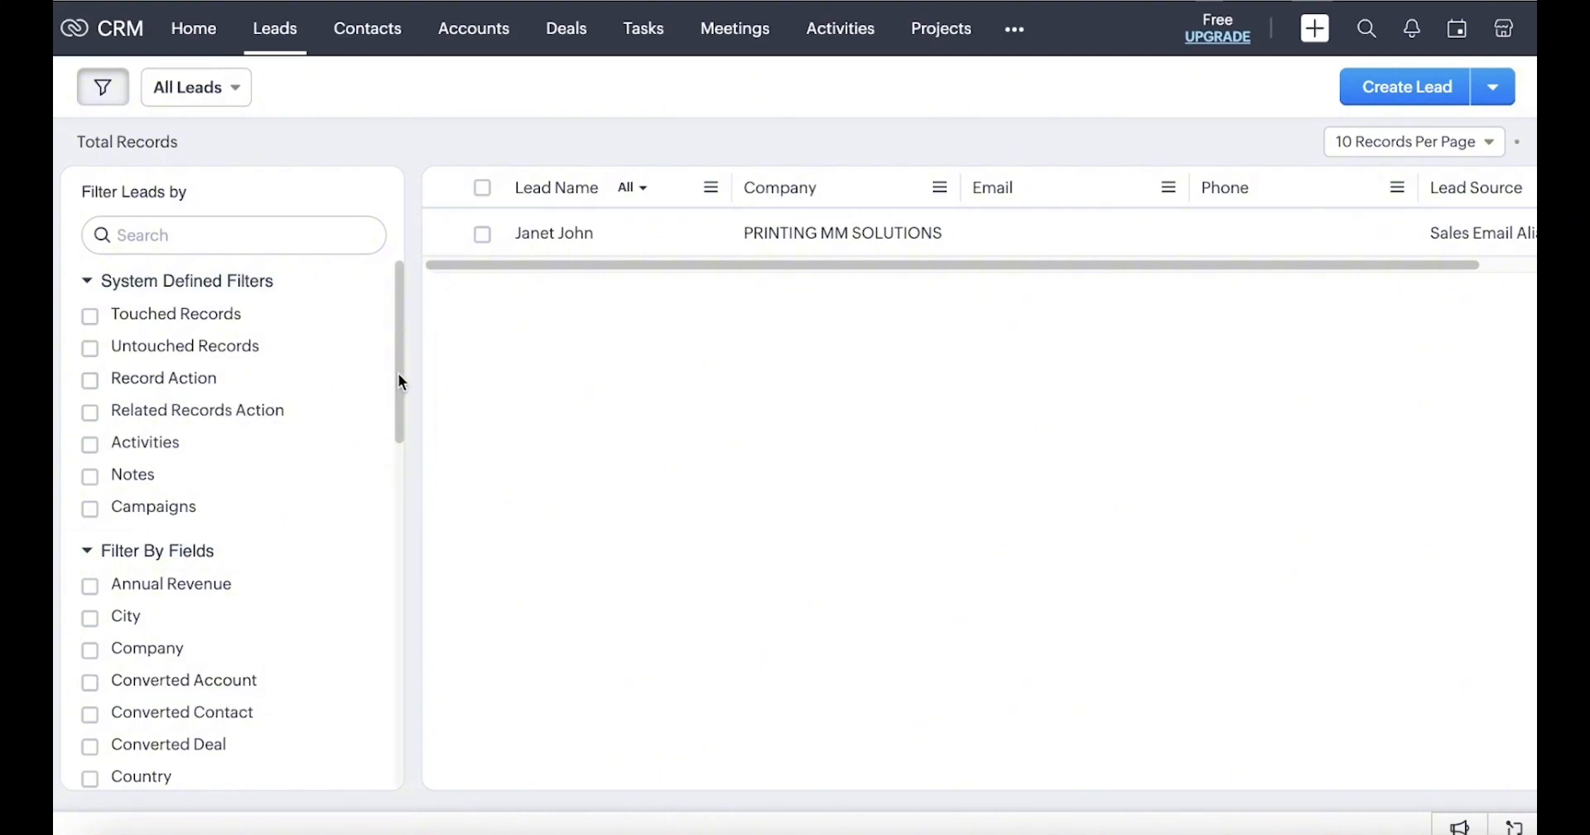
pyautogui.scroll(-2, 380, 444)
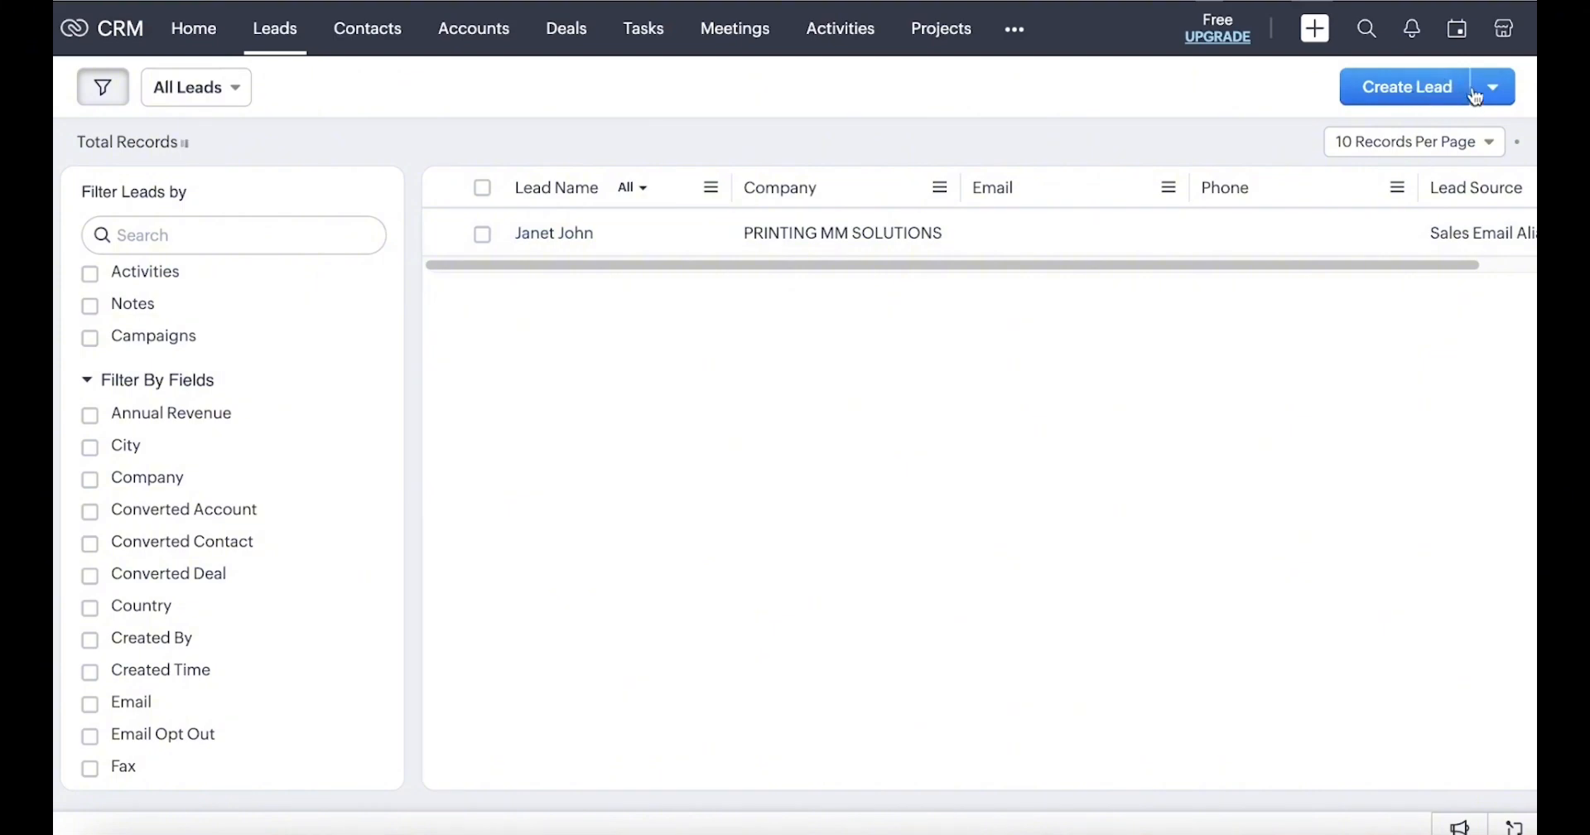
pyautogui.click(1503, 90)
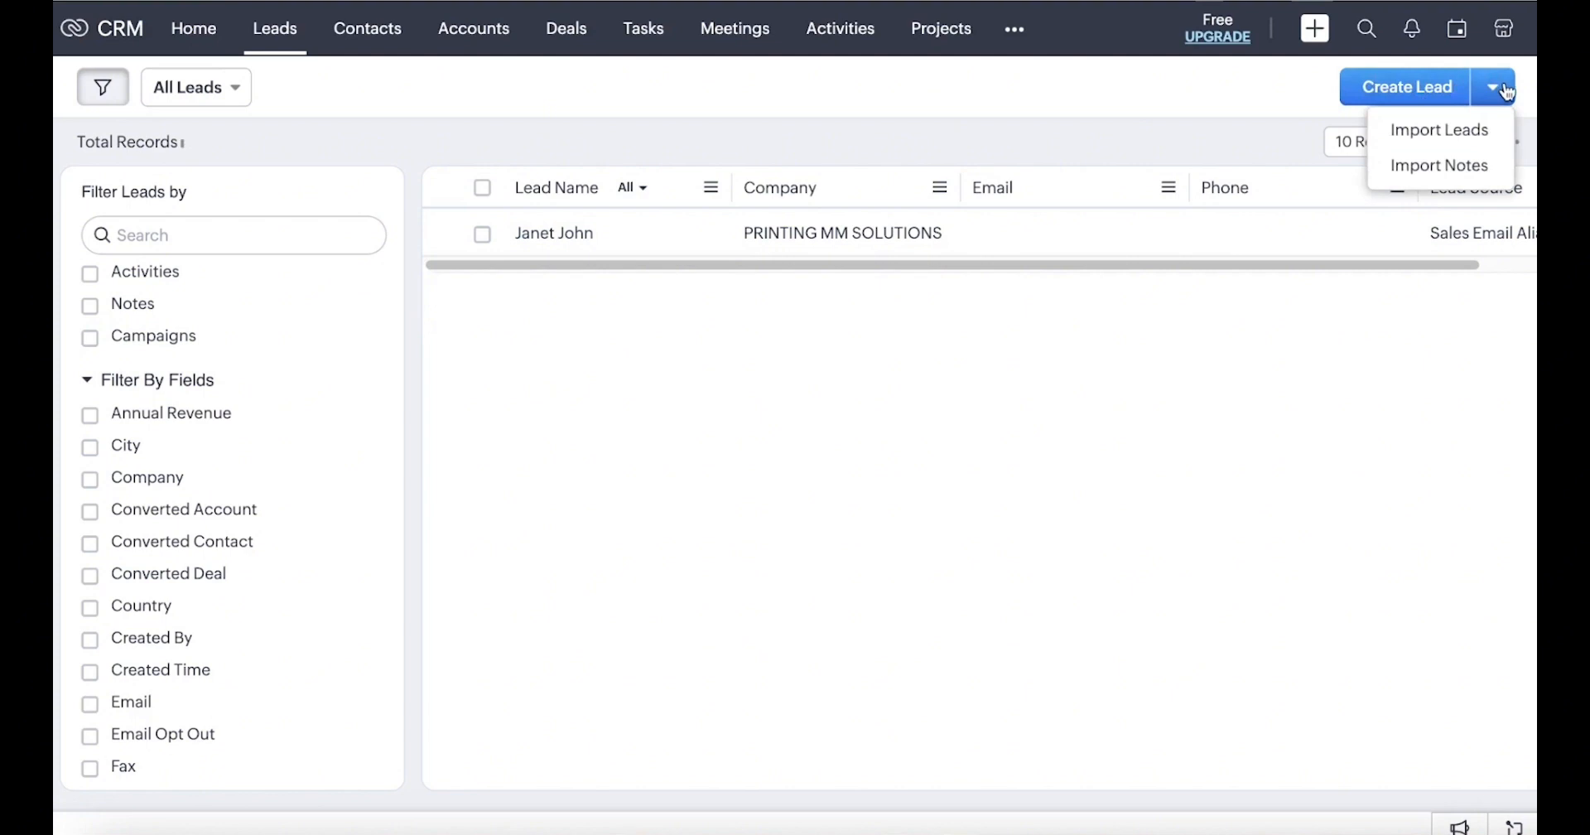
pyautogui.click(1399, 132)
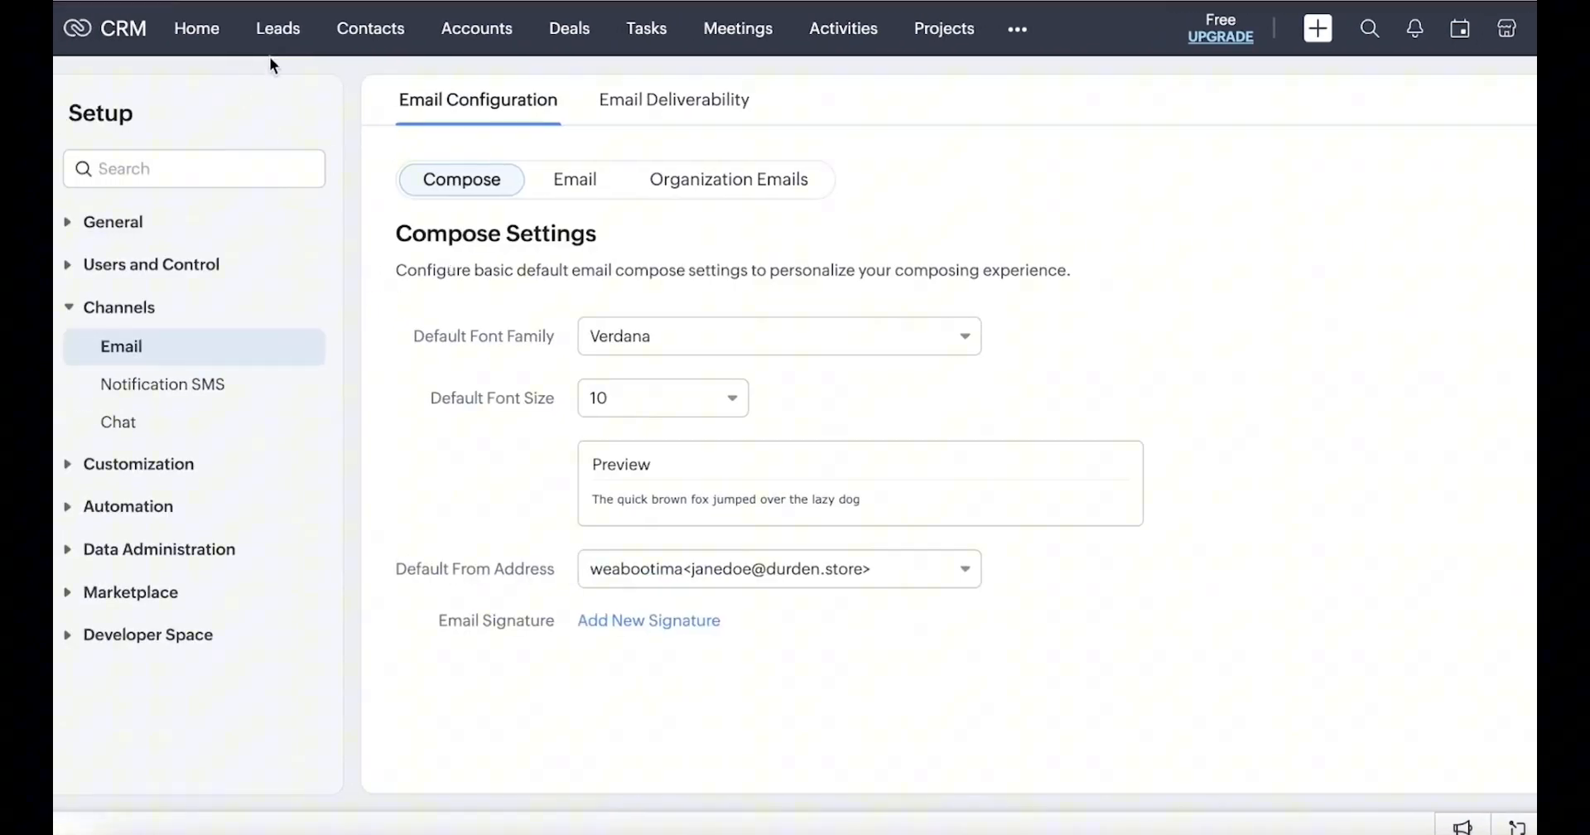
# Open a new lead form in the Leads module and check the available lead owners
pyautogui.click(273, 43)
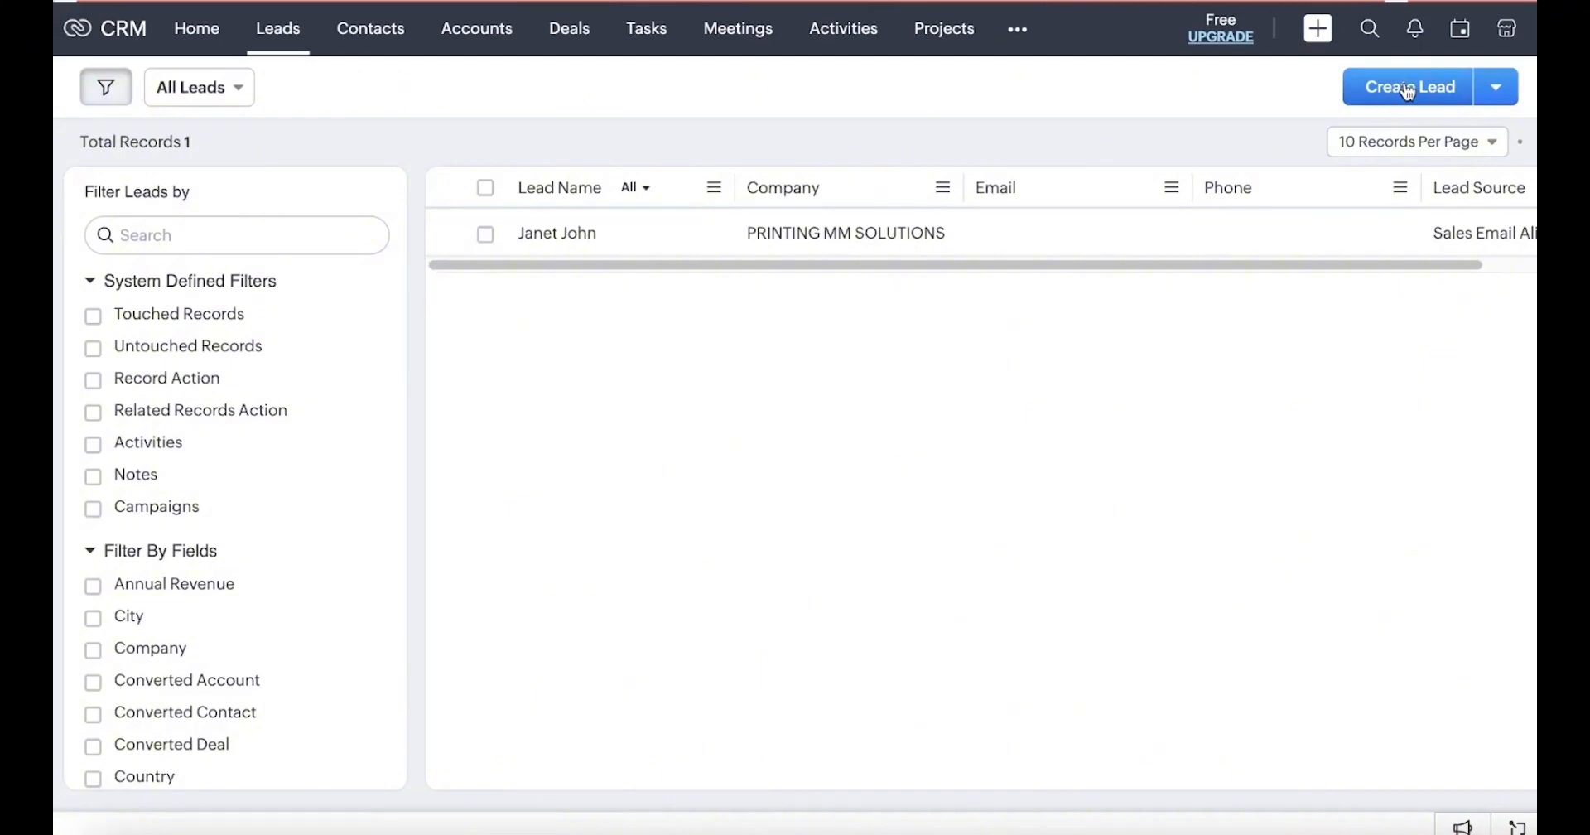
pyautogui.click(1403, 95)
pyautogui.scroll(-2, 1021, 290)
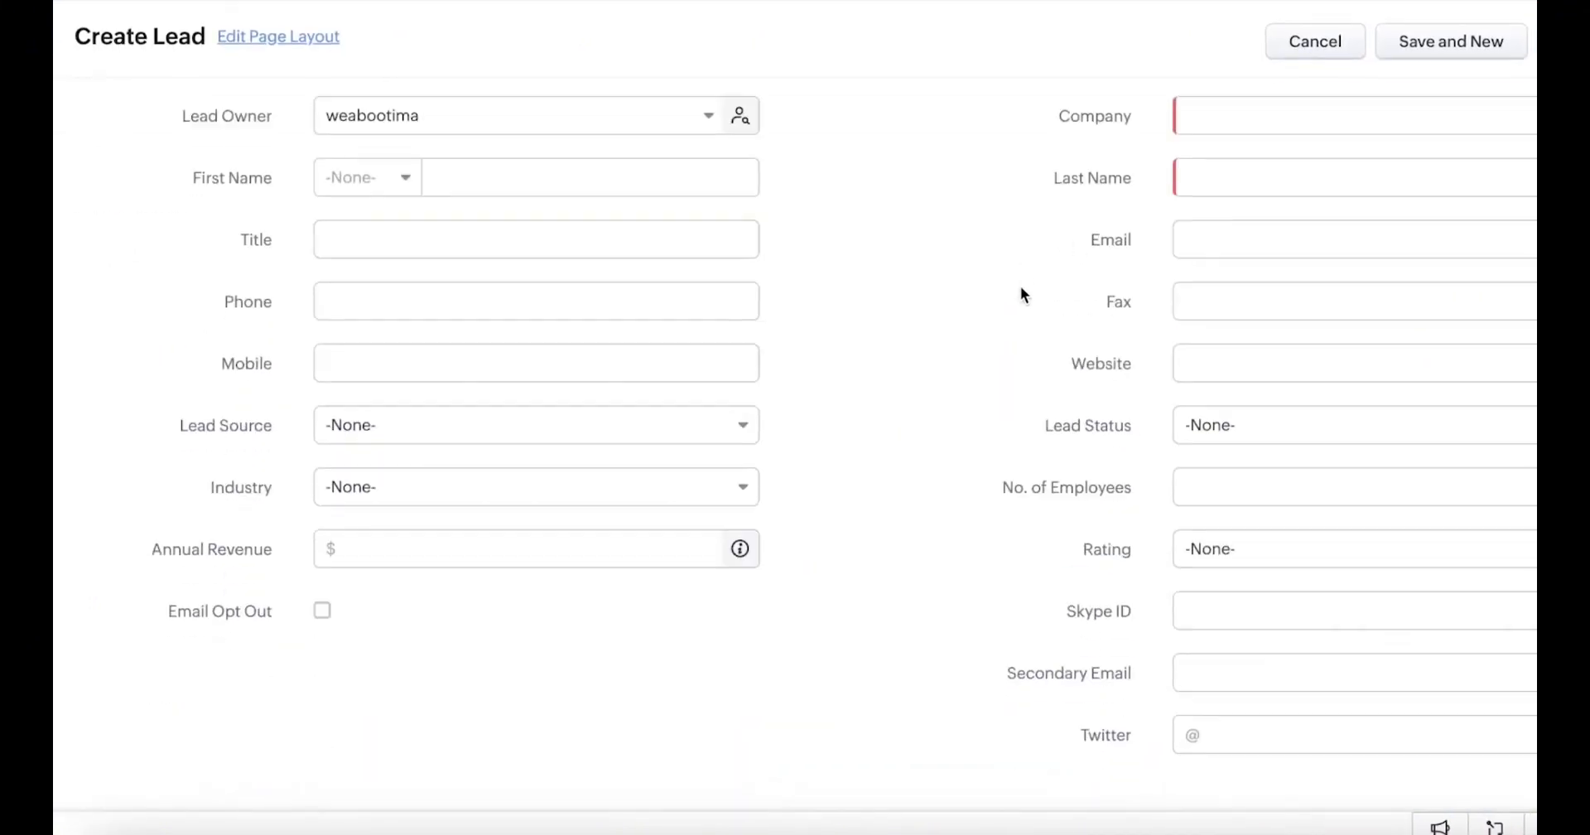
pyautogui.scroll(2, 1021, 294)
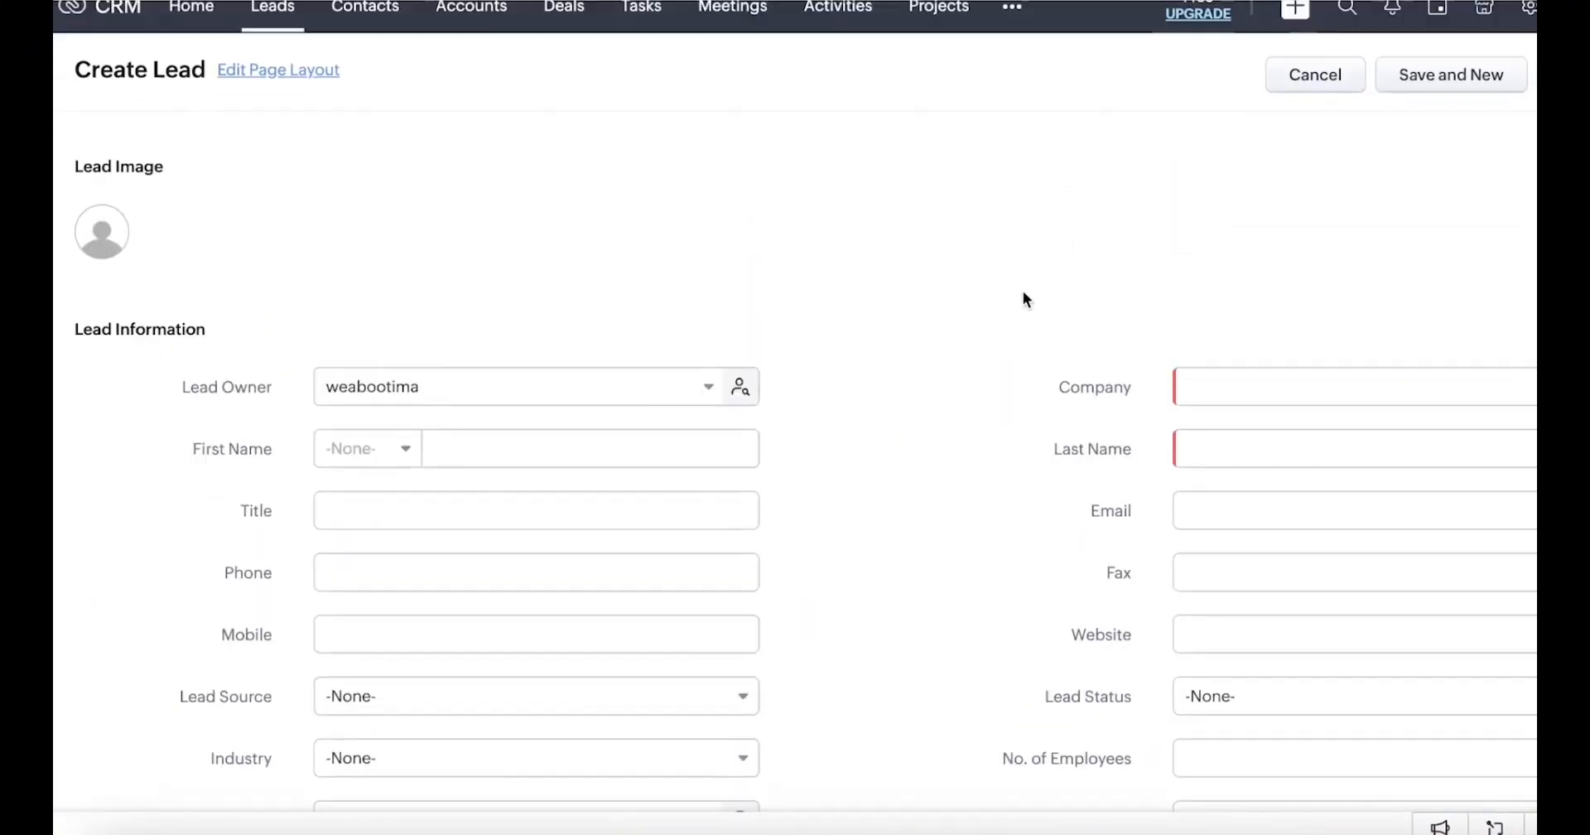
pyautogui.click(436, 392)
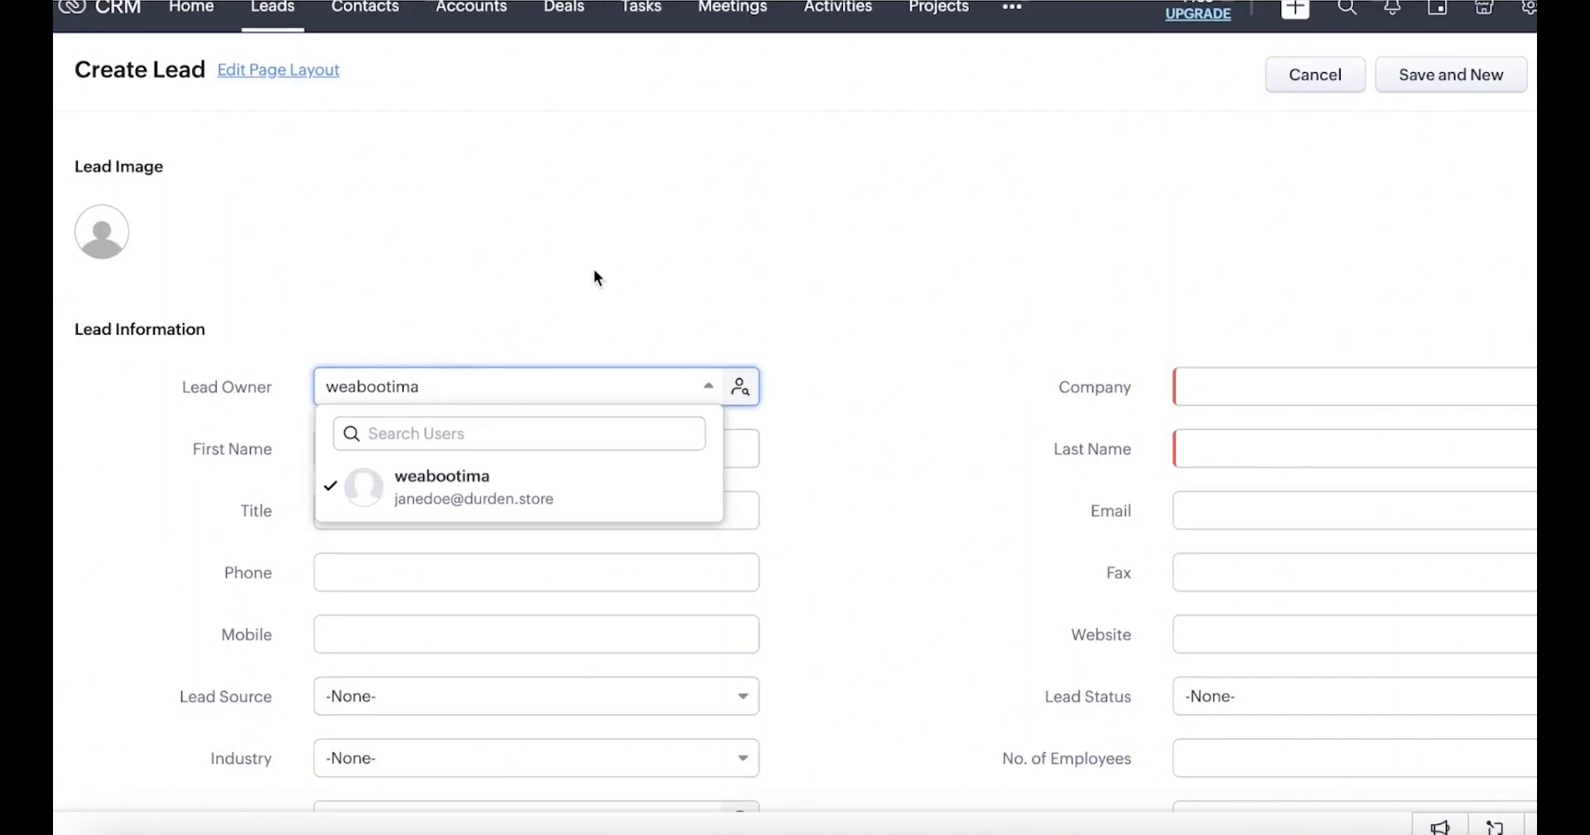
pyautogui.click(566, 340)
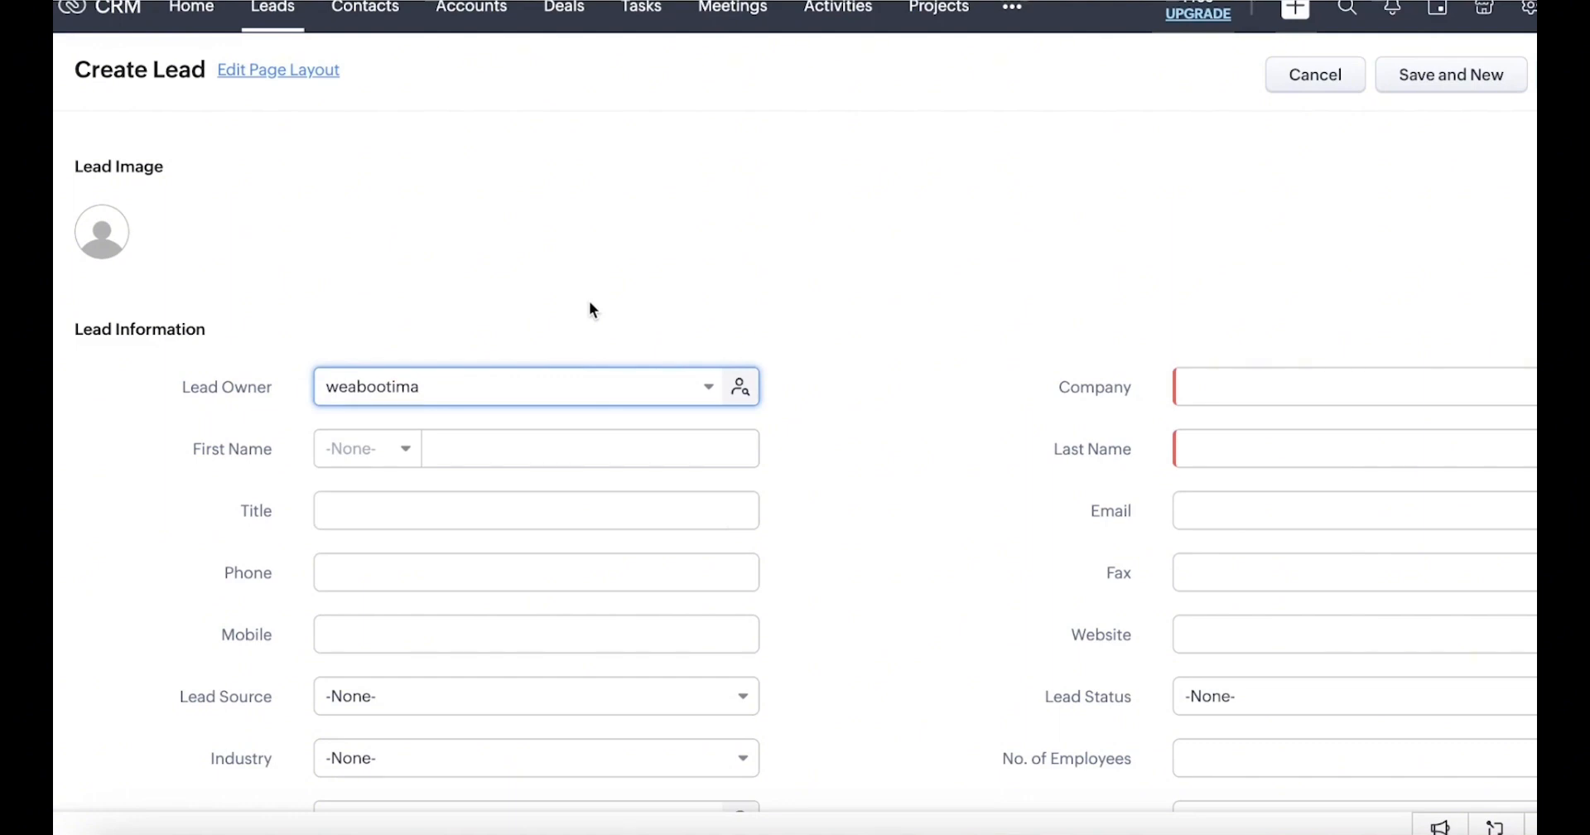
# Enter the lead's first name and set the title to Customer
pyautogui.click(560, 457)
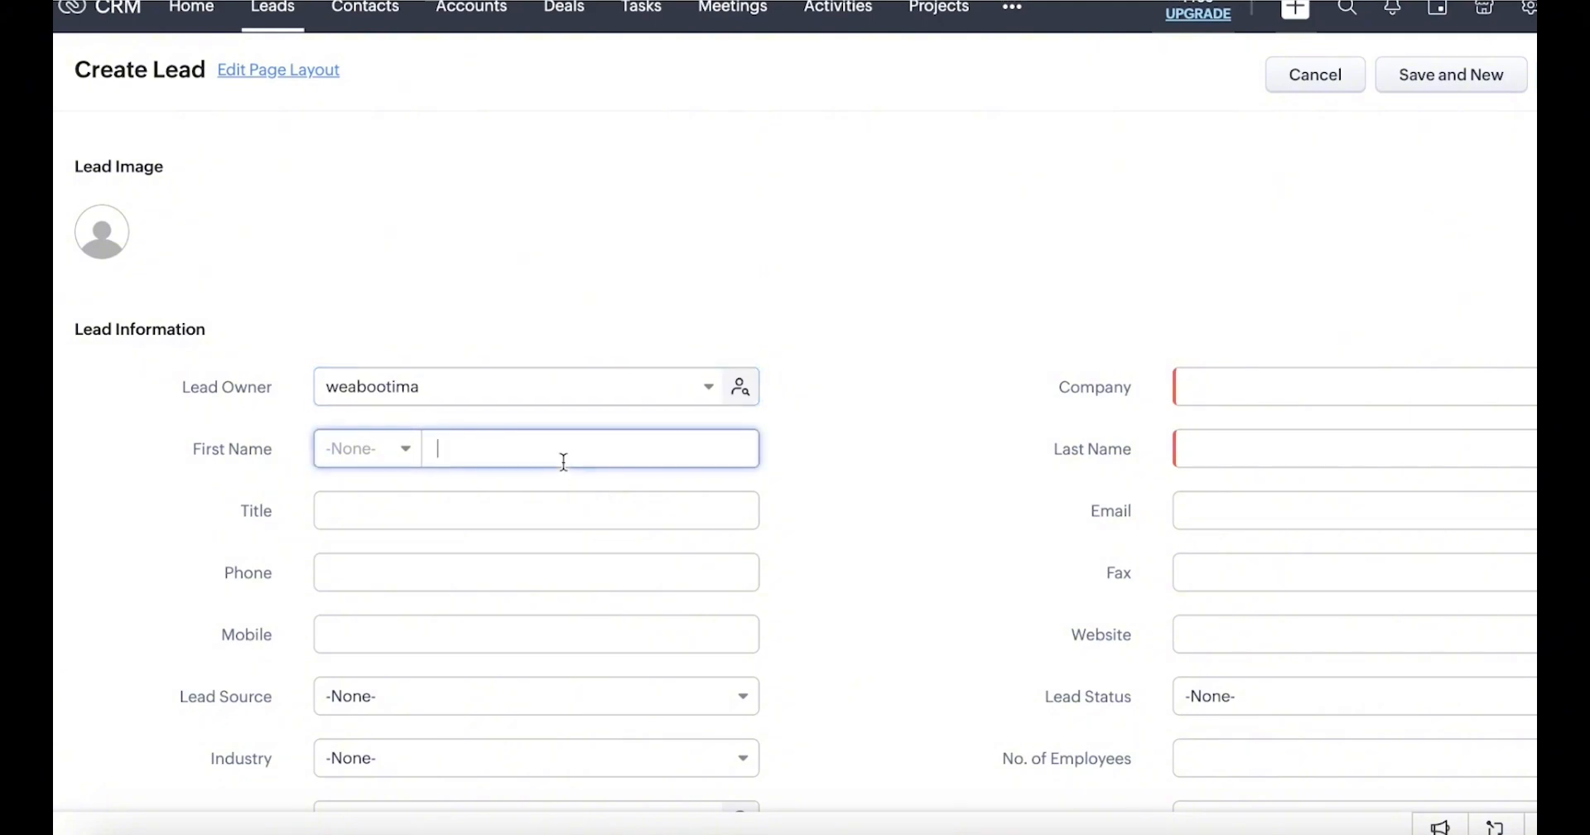
pyautogui.write('Annalise')
pyautogui.click(550, 520)
pyautogui.write('Oustomer')
# Set the lead source to Cold Call and the industry to Wireless Industry
pyautogui.scroll(-8, 621, 433)
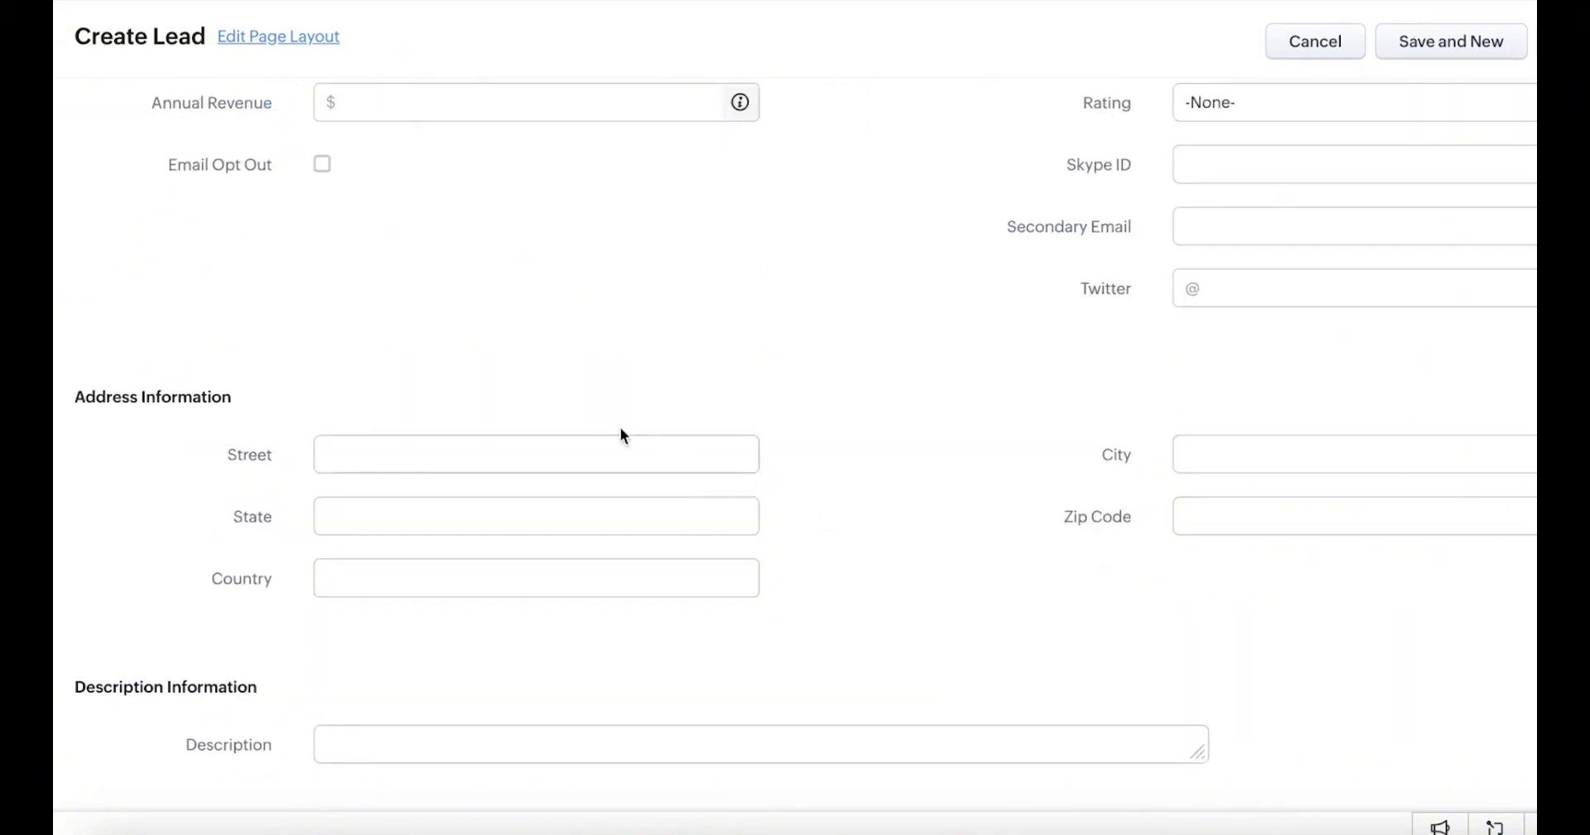
pyautogui.scroll(6, 678, 443)
pyautogui.click(609, 478)
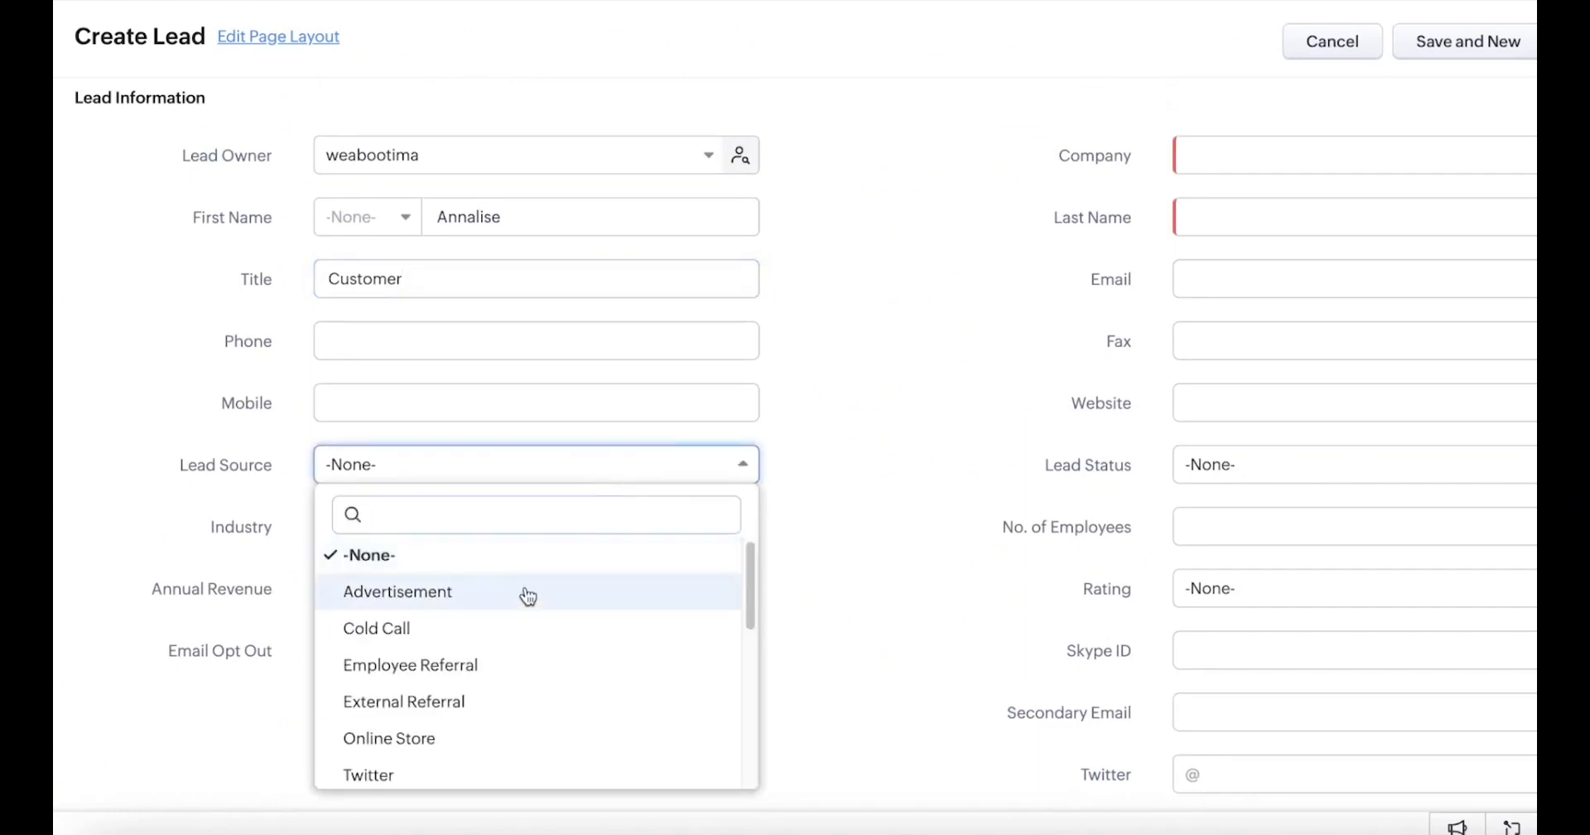
pyautogui.click(514, 626)
pyautogui.click(519, 523)
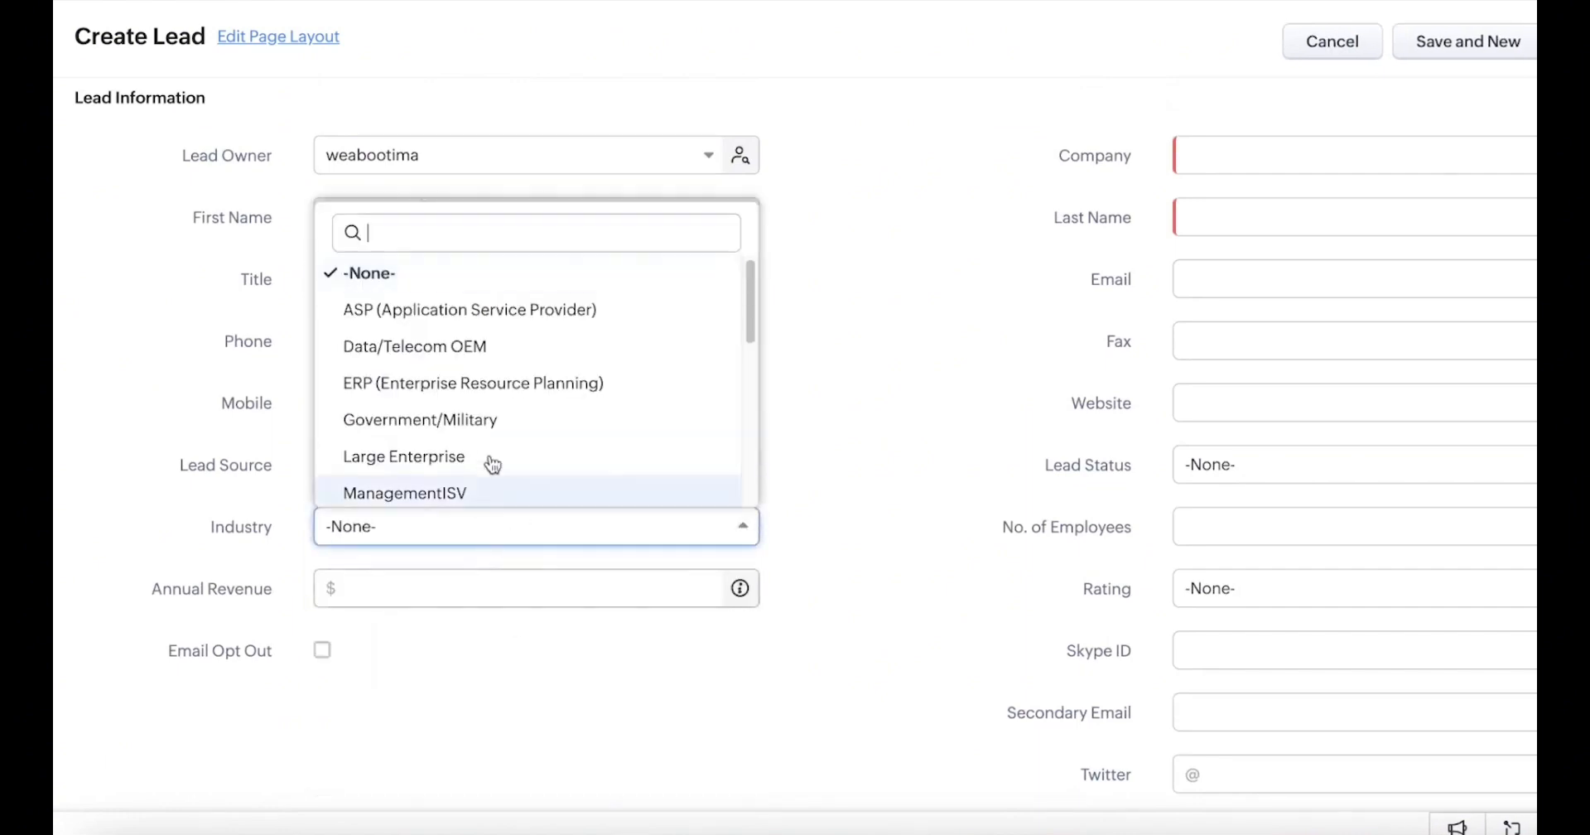
pyautogui.scroll(-3, 568, 358)
pyautogui.scroll(-3, 506, 414)
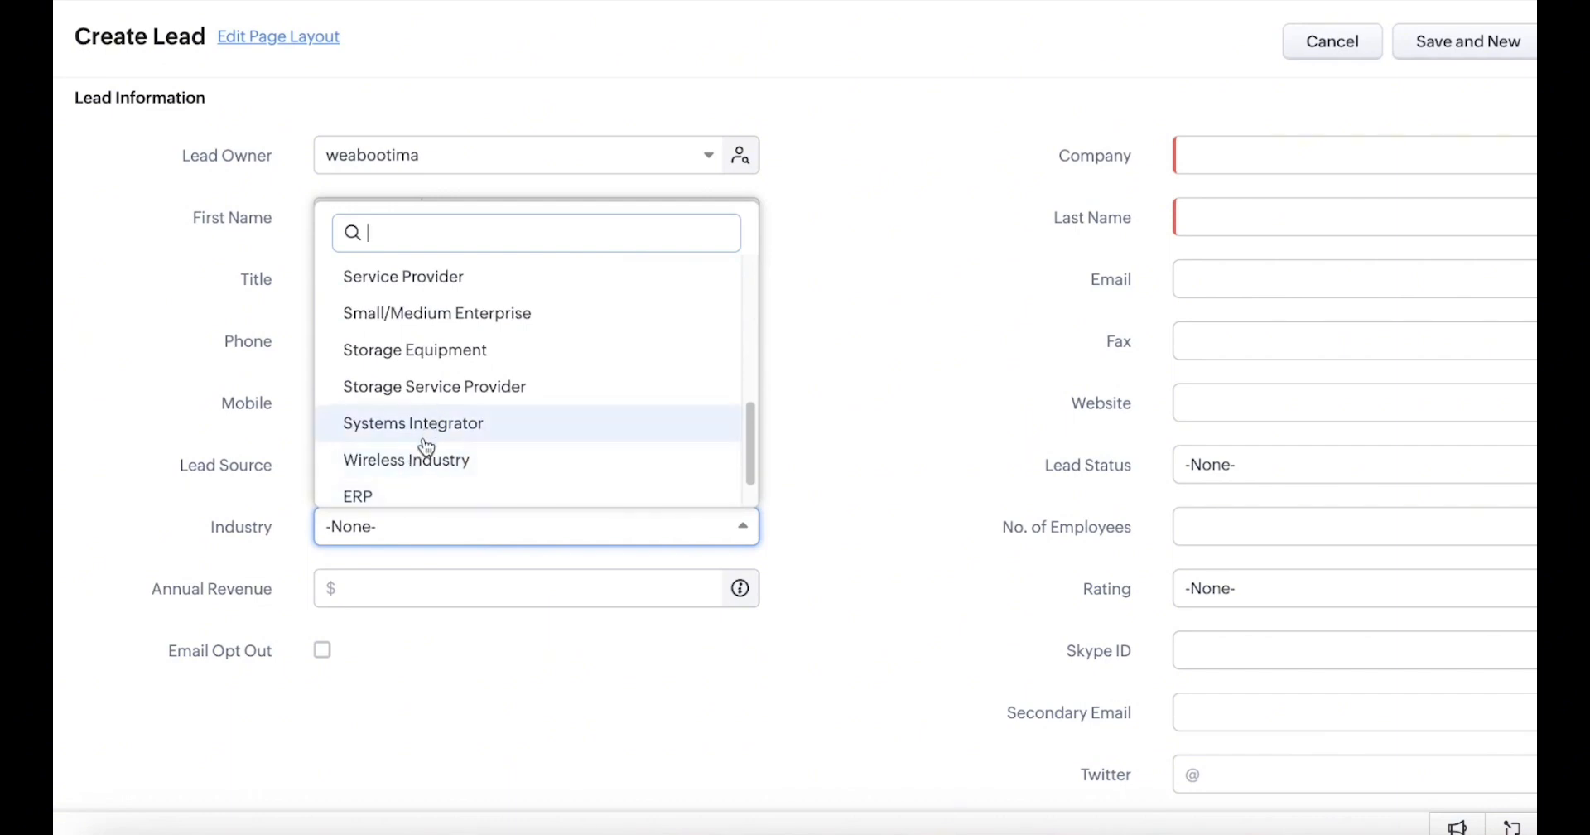
pyautogui.click(416, 462)
# Set the lead's annual revenue to $2000 and look over the remaining sections of the form
pyautogui.click(582, 590)
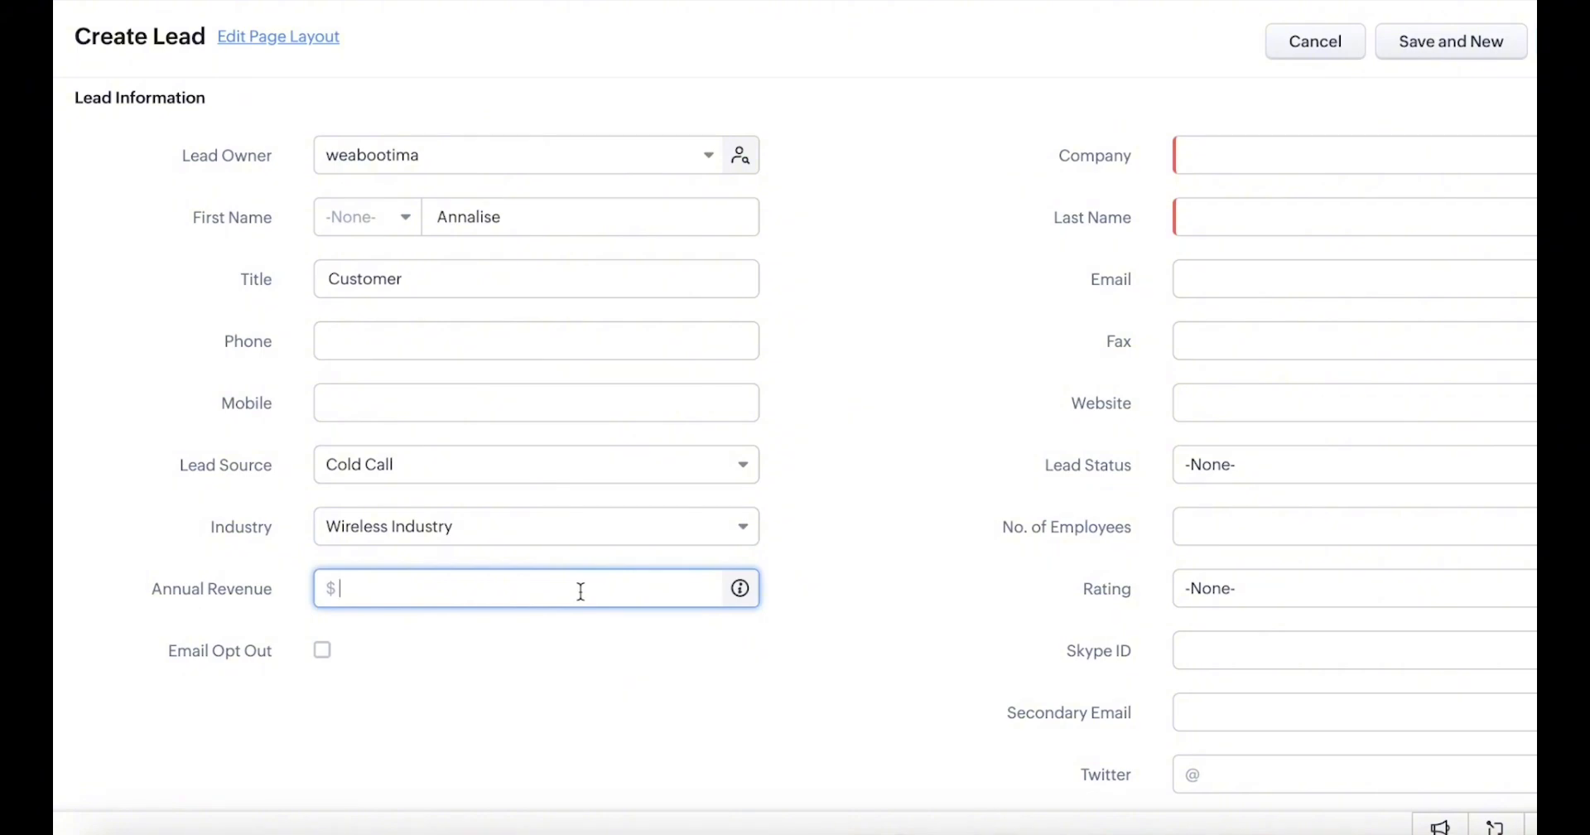
pyautogui.write('2000')
pyautogui.scroll(-4, 1076, 269)
pyautogui.scroll(6, 951, 325)
pyautogui.scroll(-8, 951, 326)
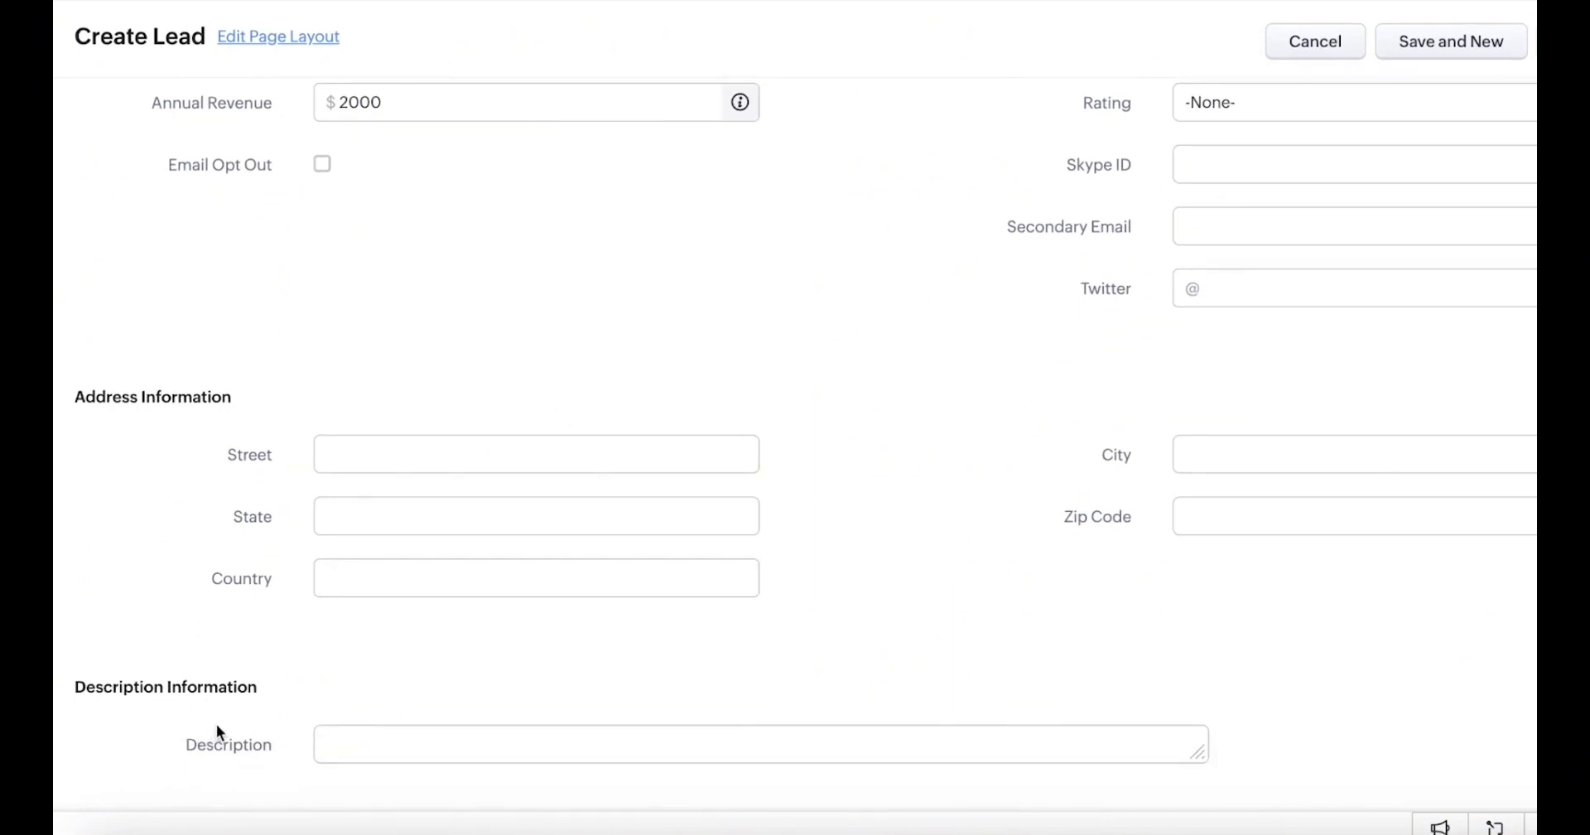
# Enter E-Tech as the lead's company and fill in the lead's last name
pyautogui.scroll(8, 1221, 447)
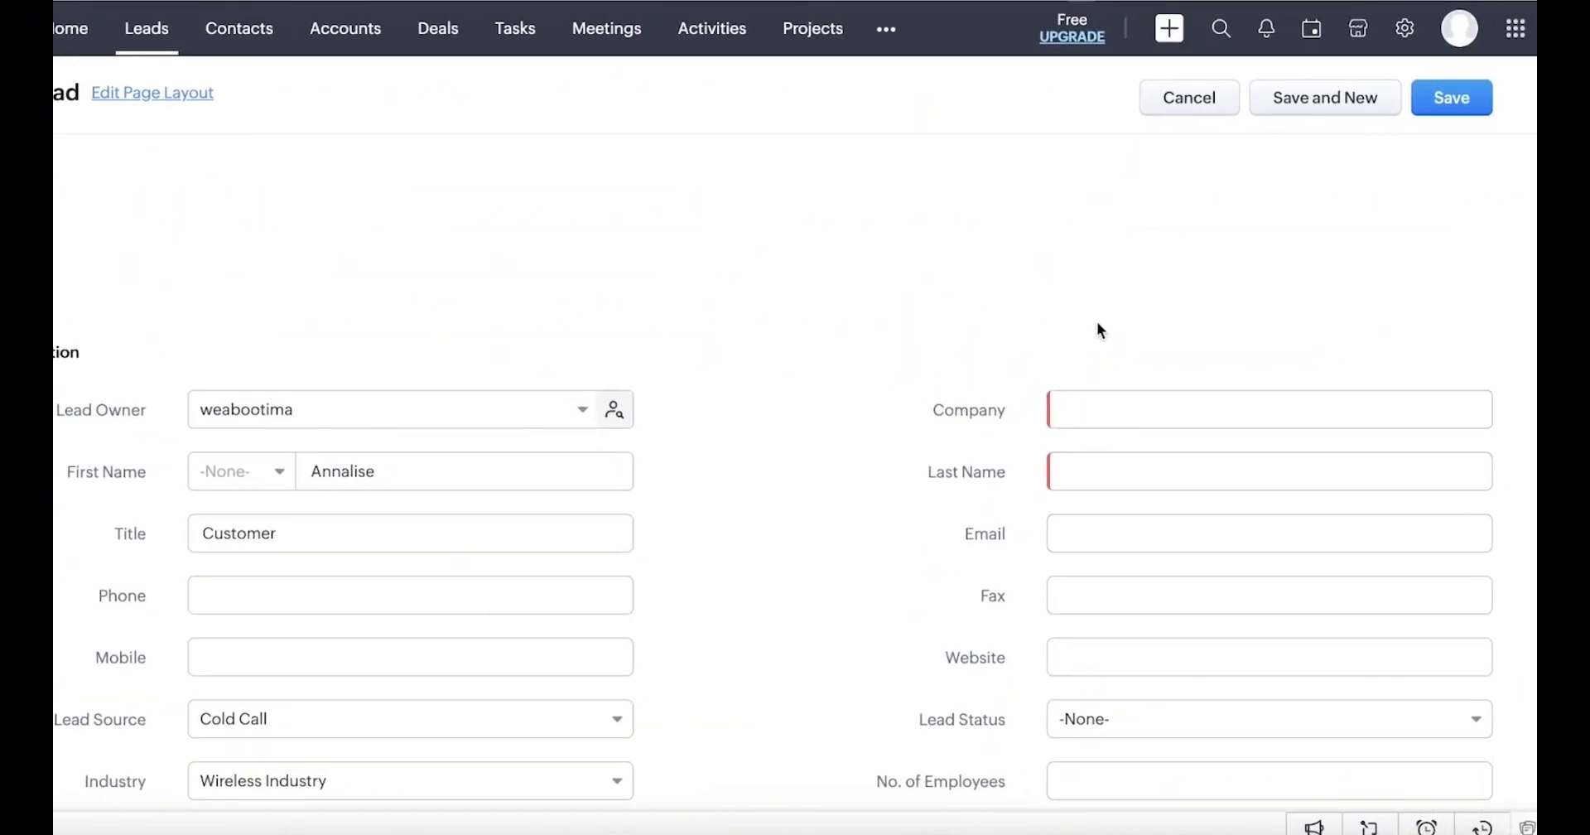
pyautogui.click(1157, 414)
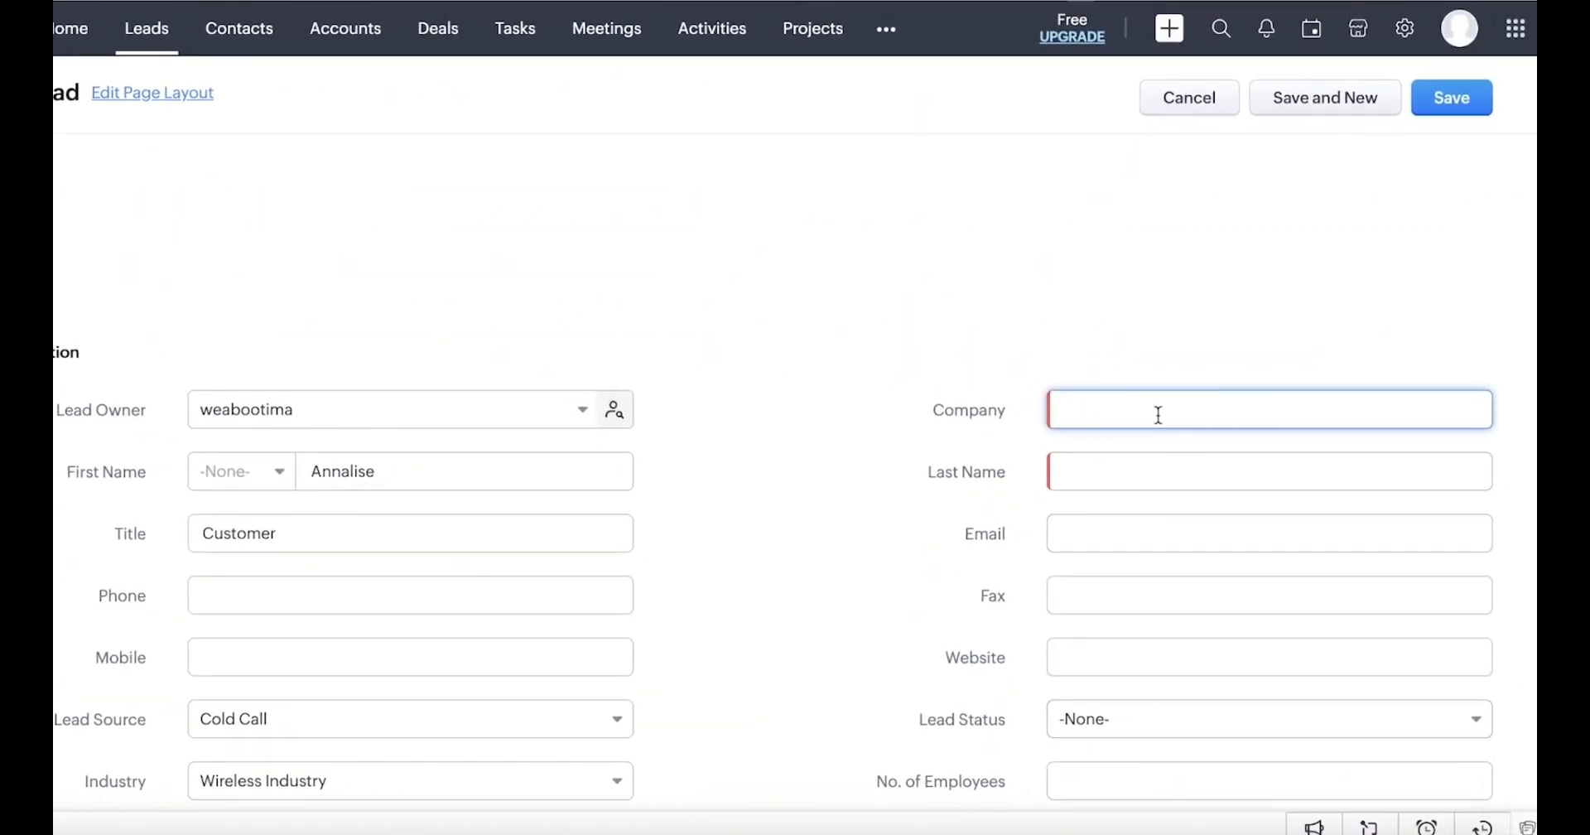
pyautogui.write('C')
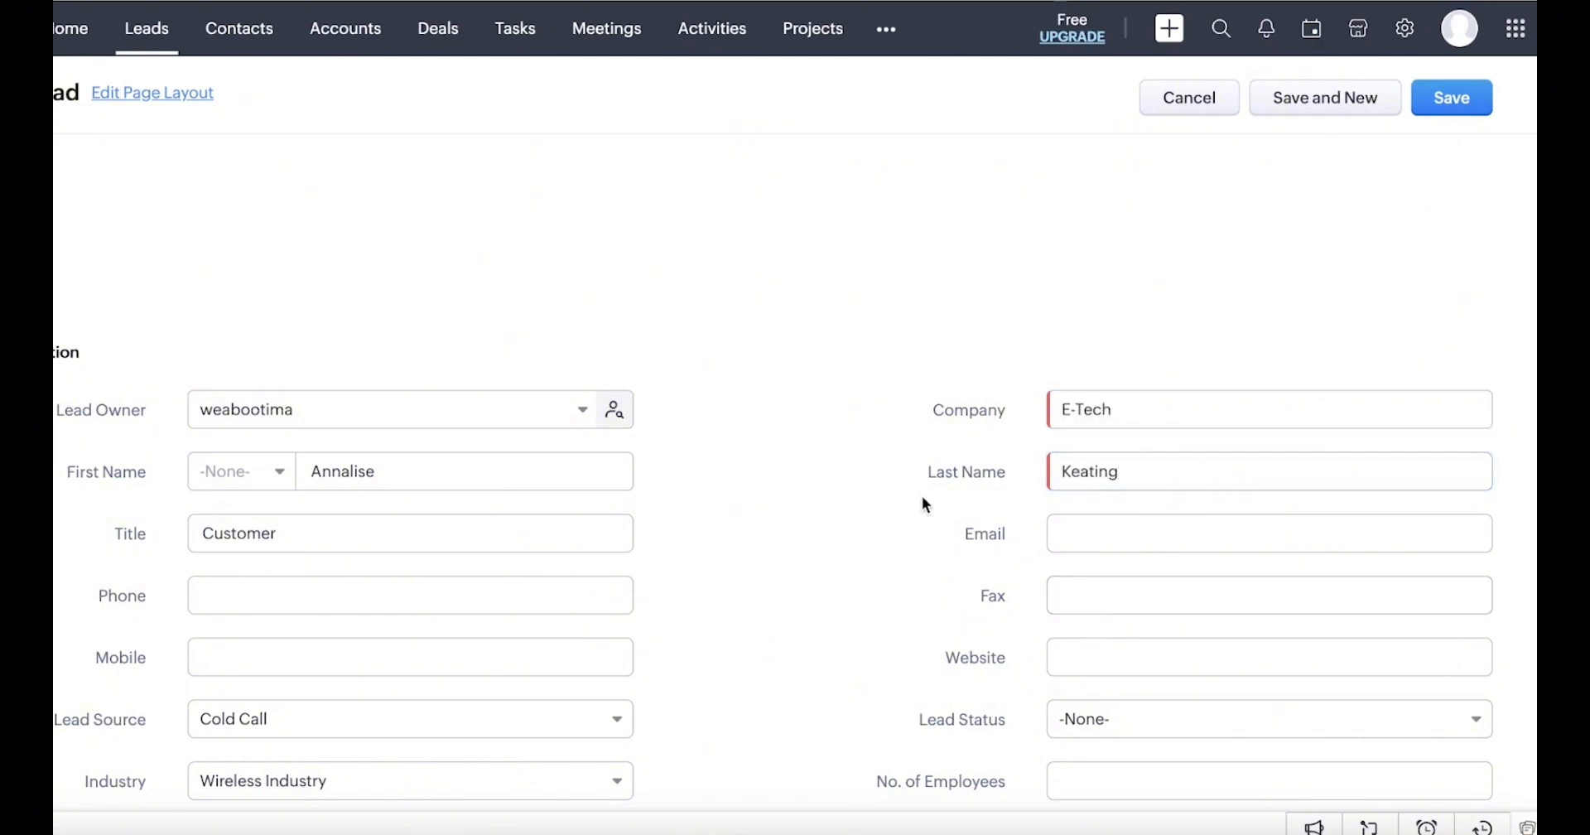
# Review the lead status options and set the status to Contacted
pyautogui.scroll(-3, 922, 500)
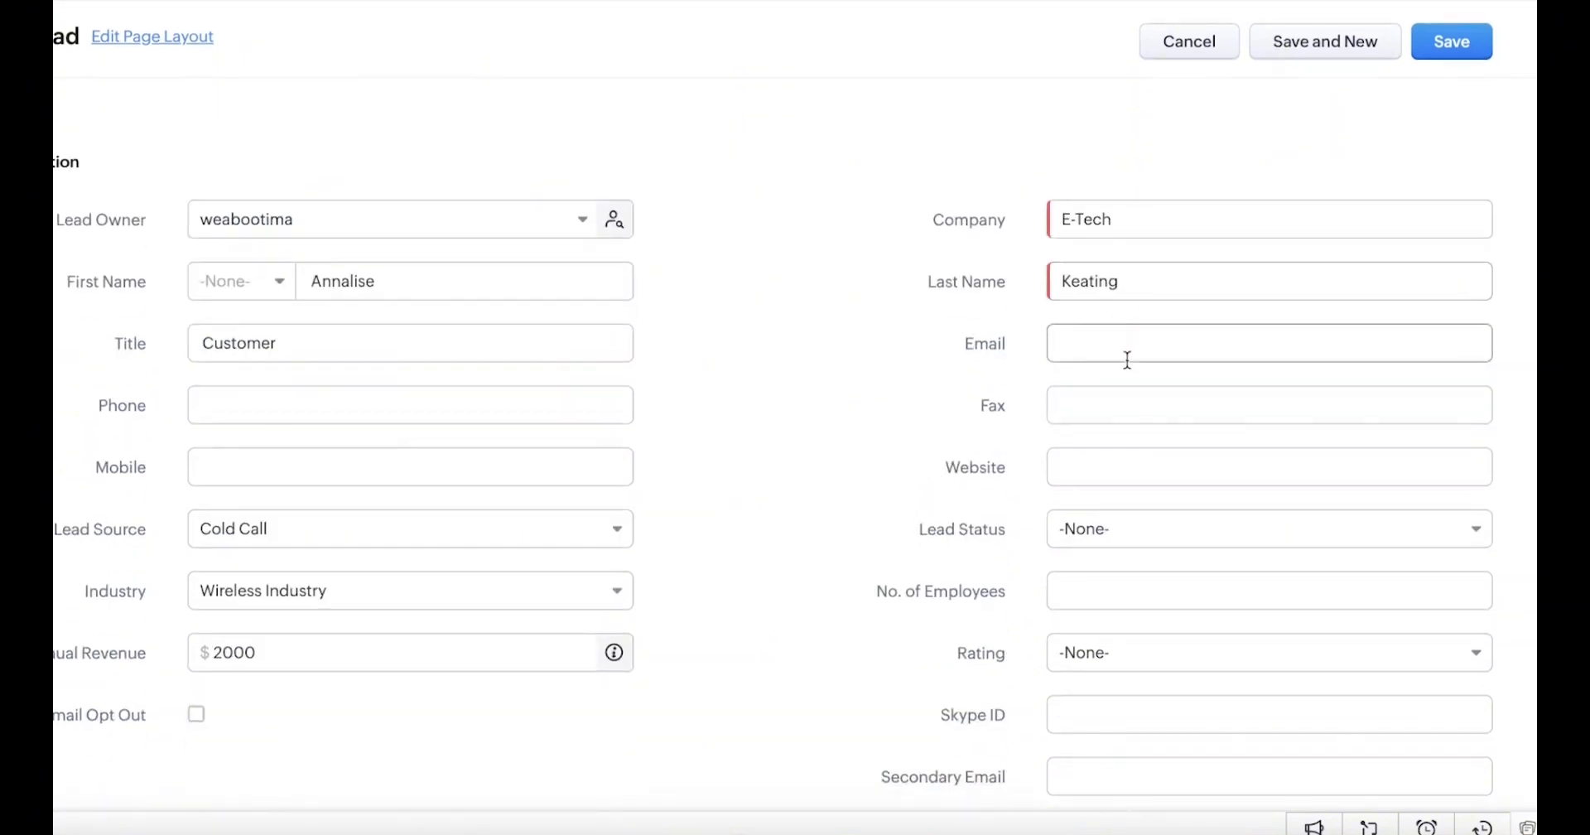
pyautogui.click(1118, 522)
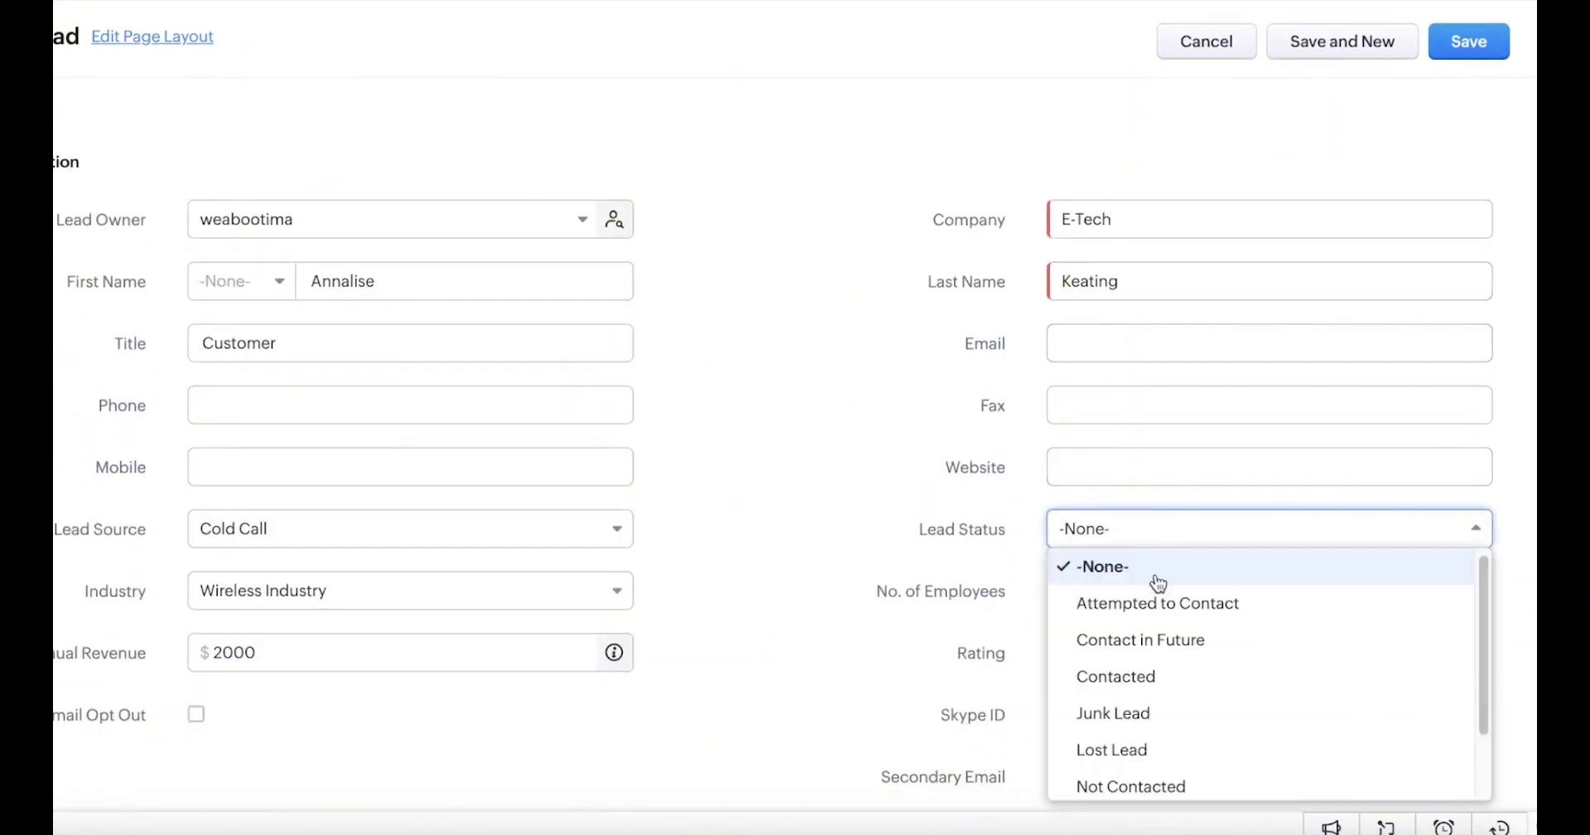
pyautogui.scroll(-2, 1159, 629)
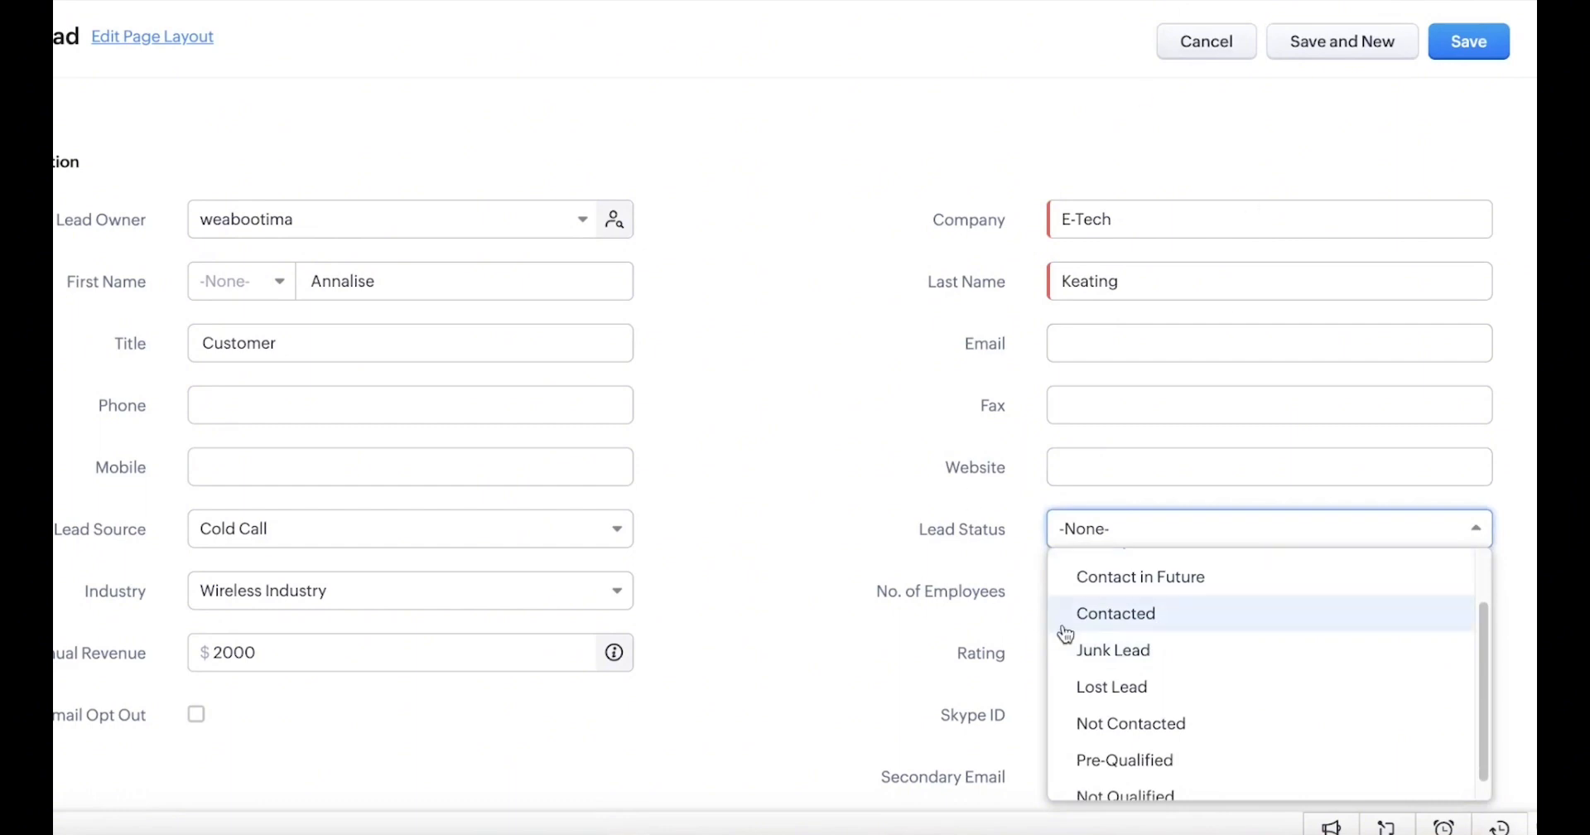
pyautogui.scroll(-1, 1061, 642)
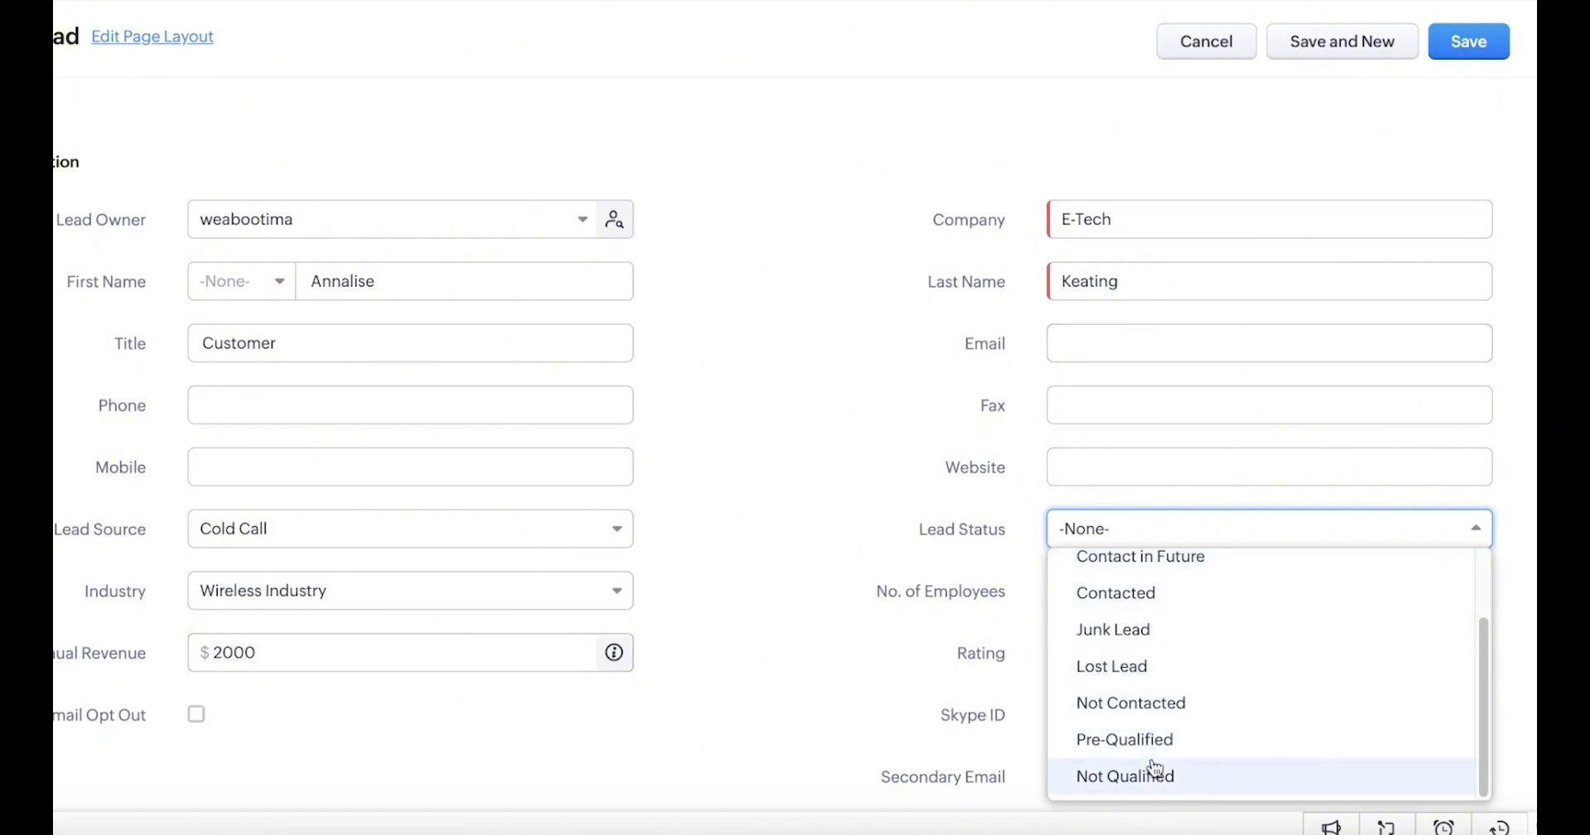
pyautogui.scroll(3, 1148, 749)
pyautogui.click(1142, 683)
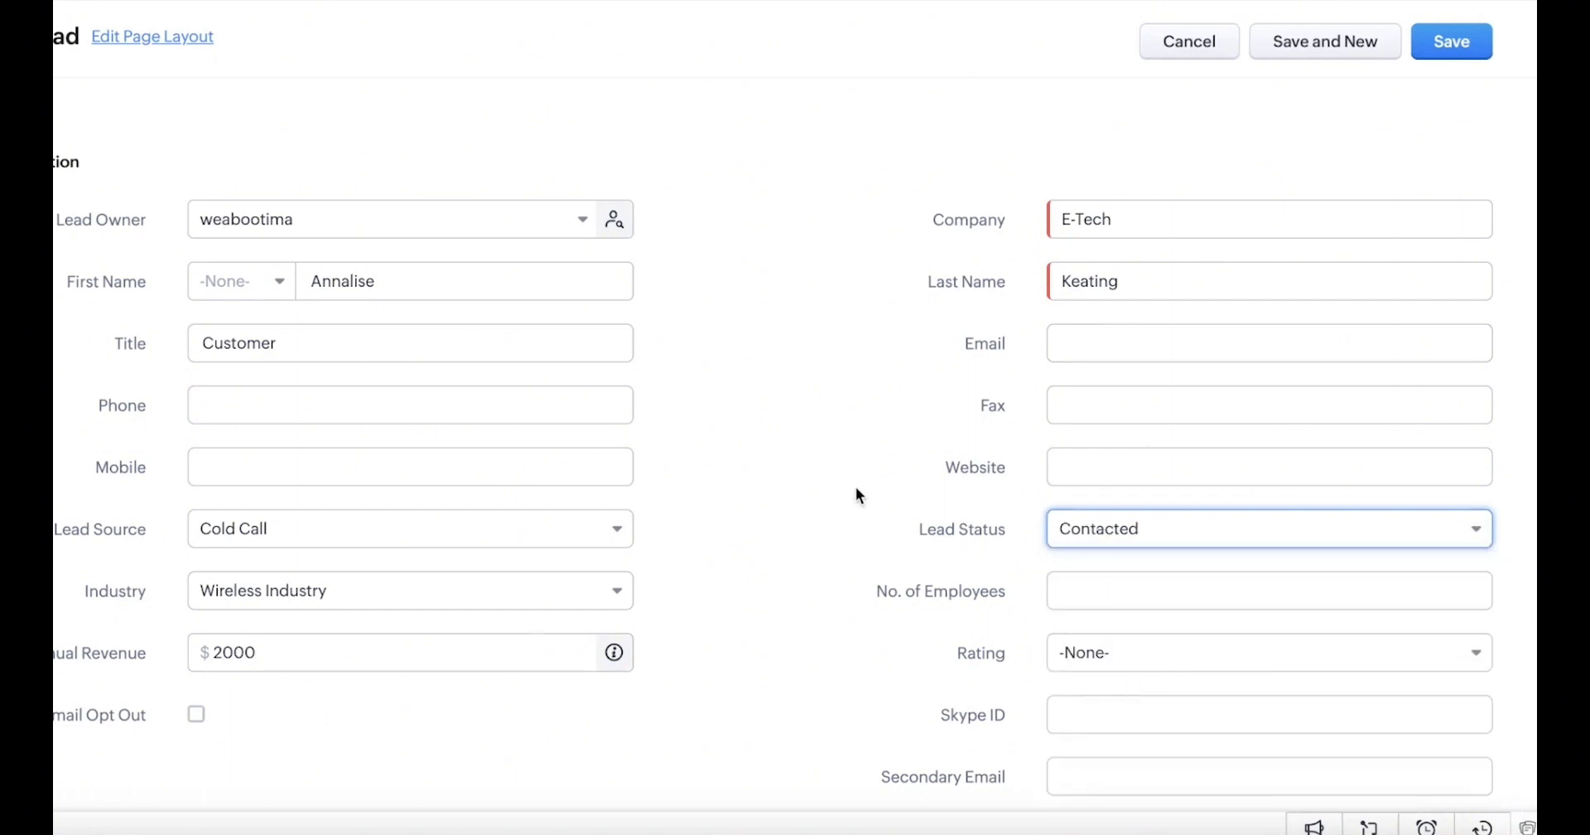
# Set the lead's number of employees to 2 and the rating to Active
pyautogui.click(1065, 594)
pyautogui.write('2')
pyautogui.click(906, 508)
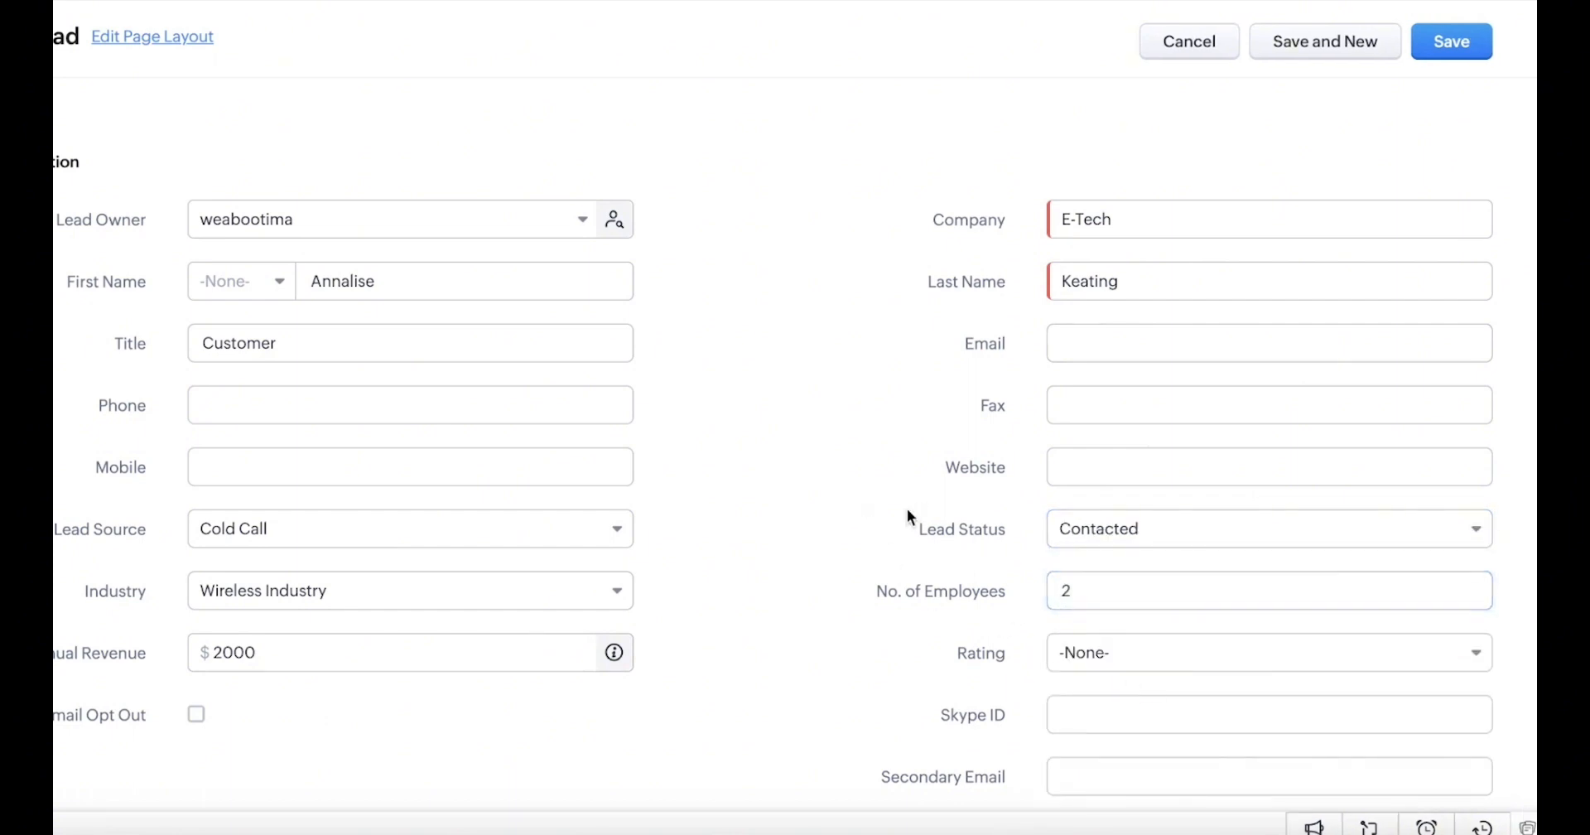
pyautogui.scroll(-2, 907, 509)
pyautogui.click(1131, 535)
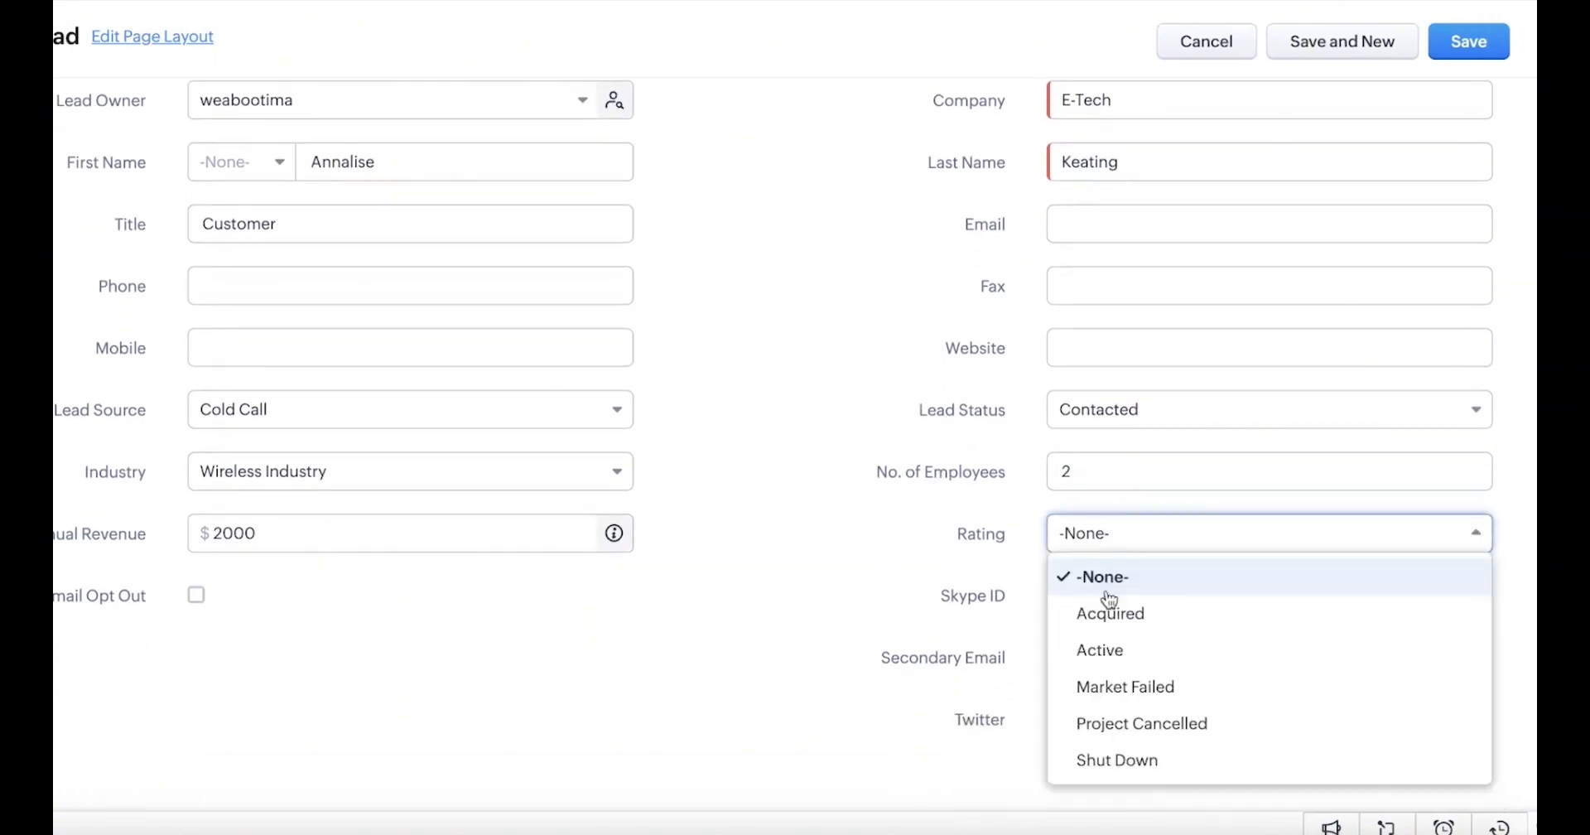
pyautogui.click(1102, 654)
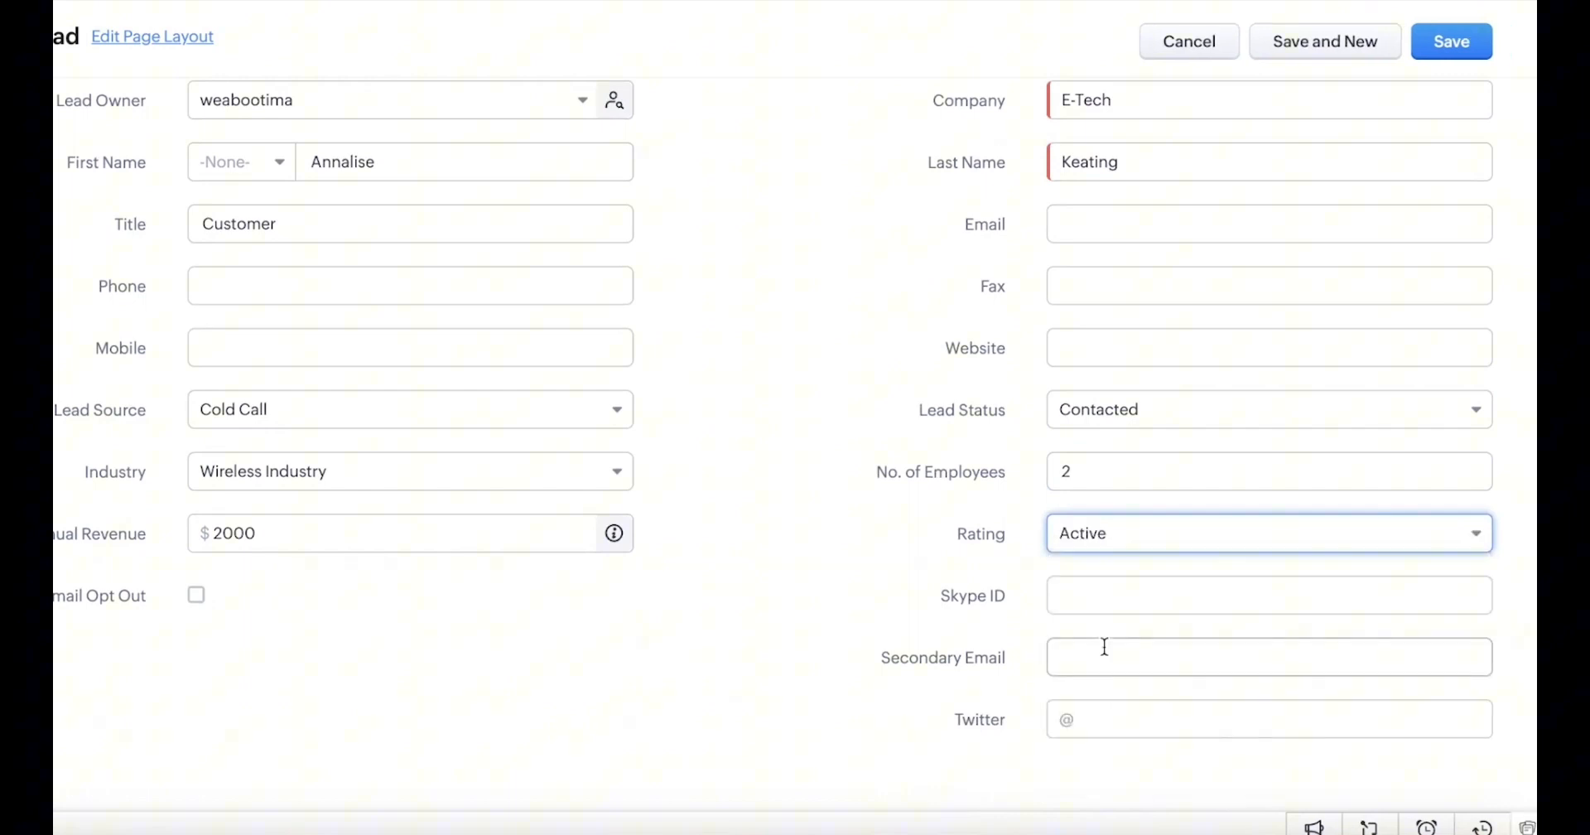
# Save the new lead and look over the overview and details of its record
pyautogui.click(1104, 538)
pyautogui.click(1449, 95)
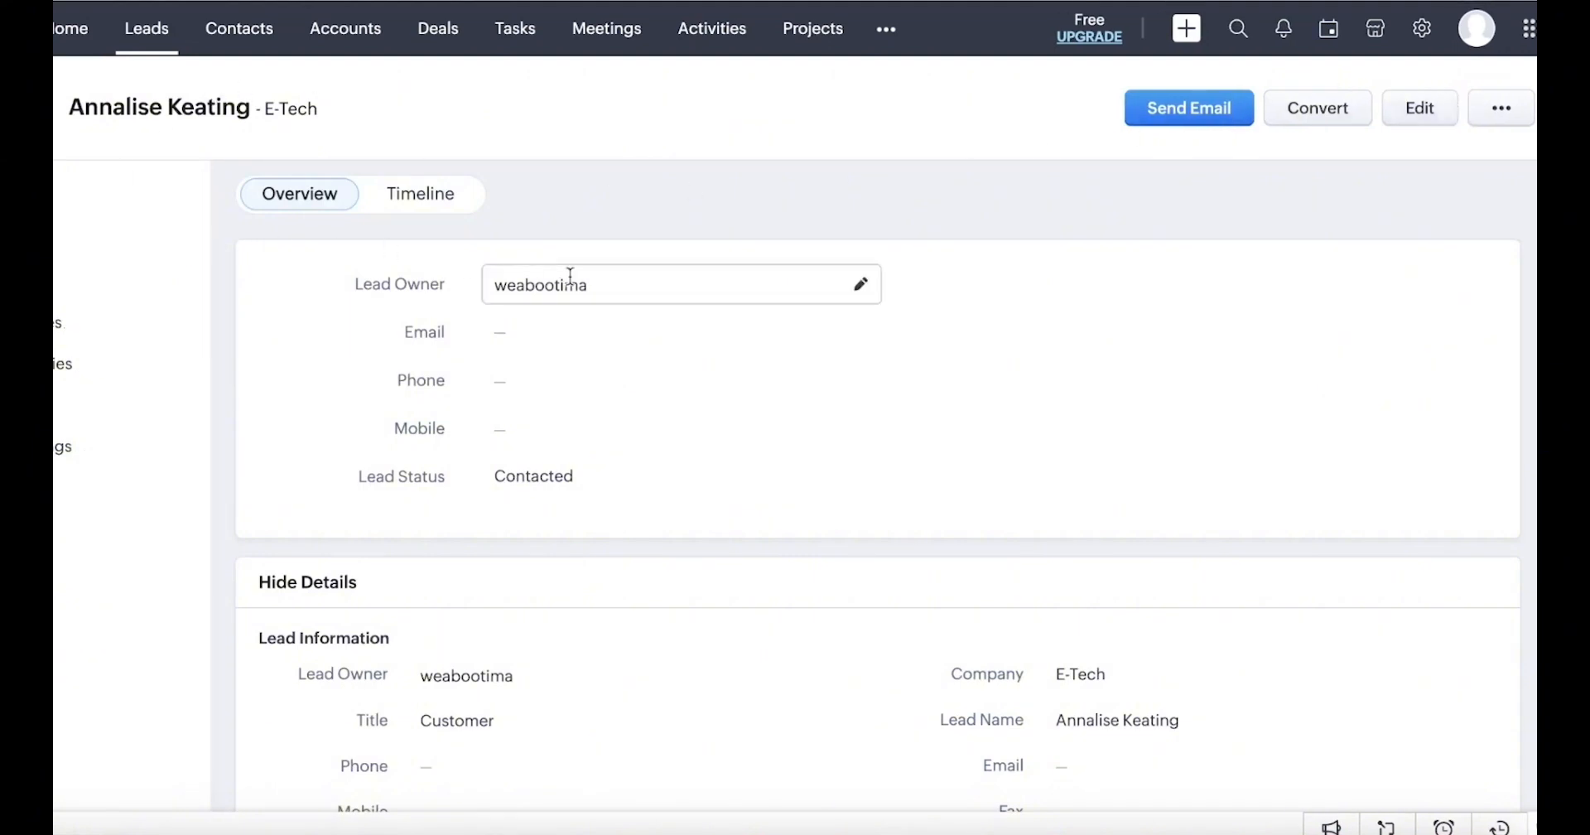
pyautogui.scroll(-1, 1139, 323)
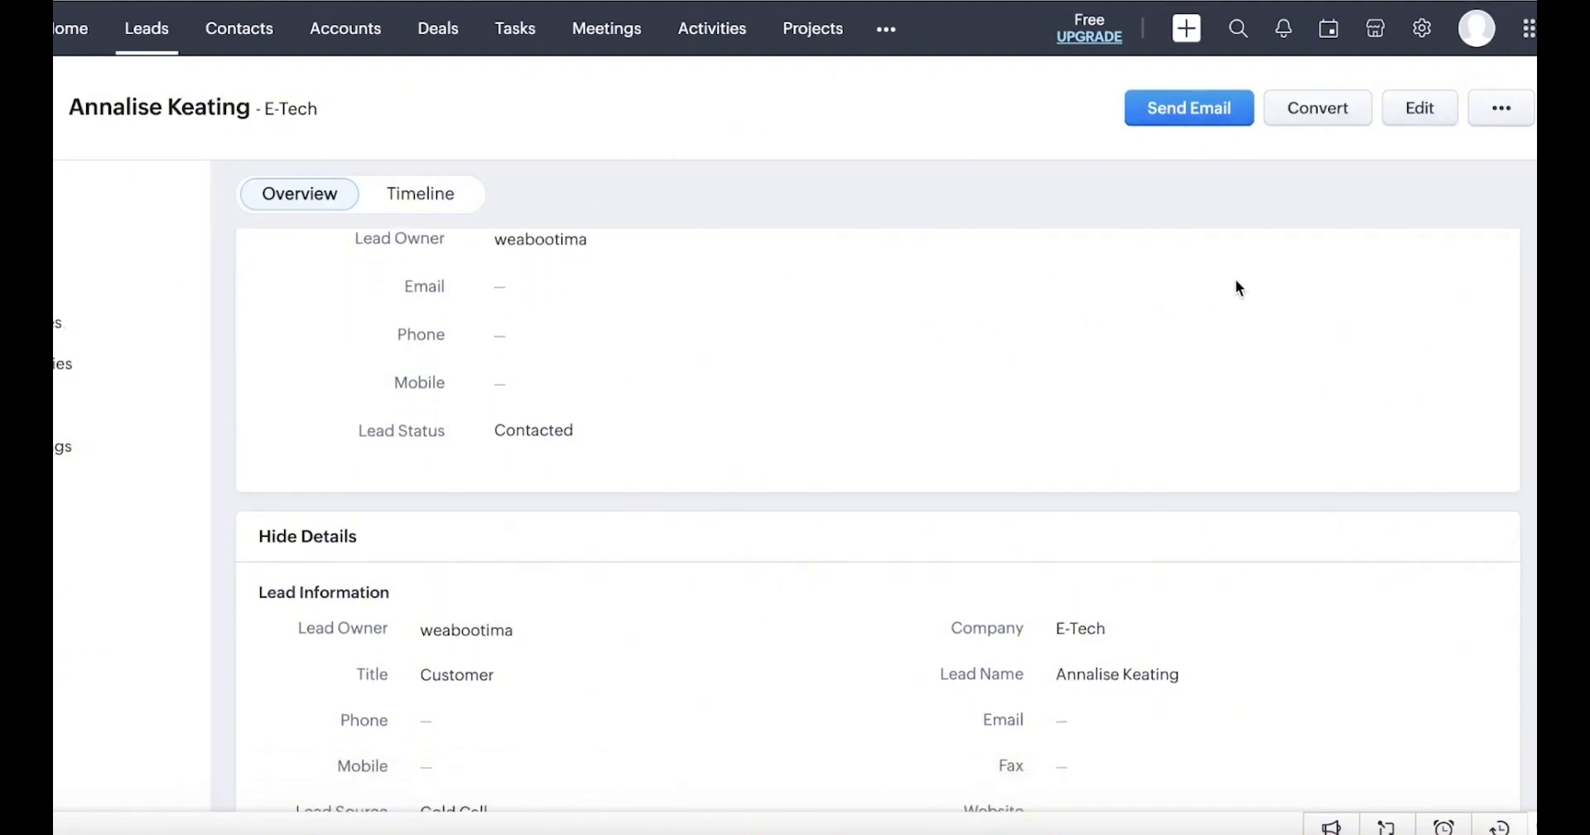
pyautogui.scroll(1, 1264, 275)
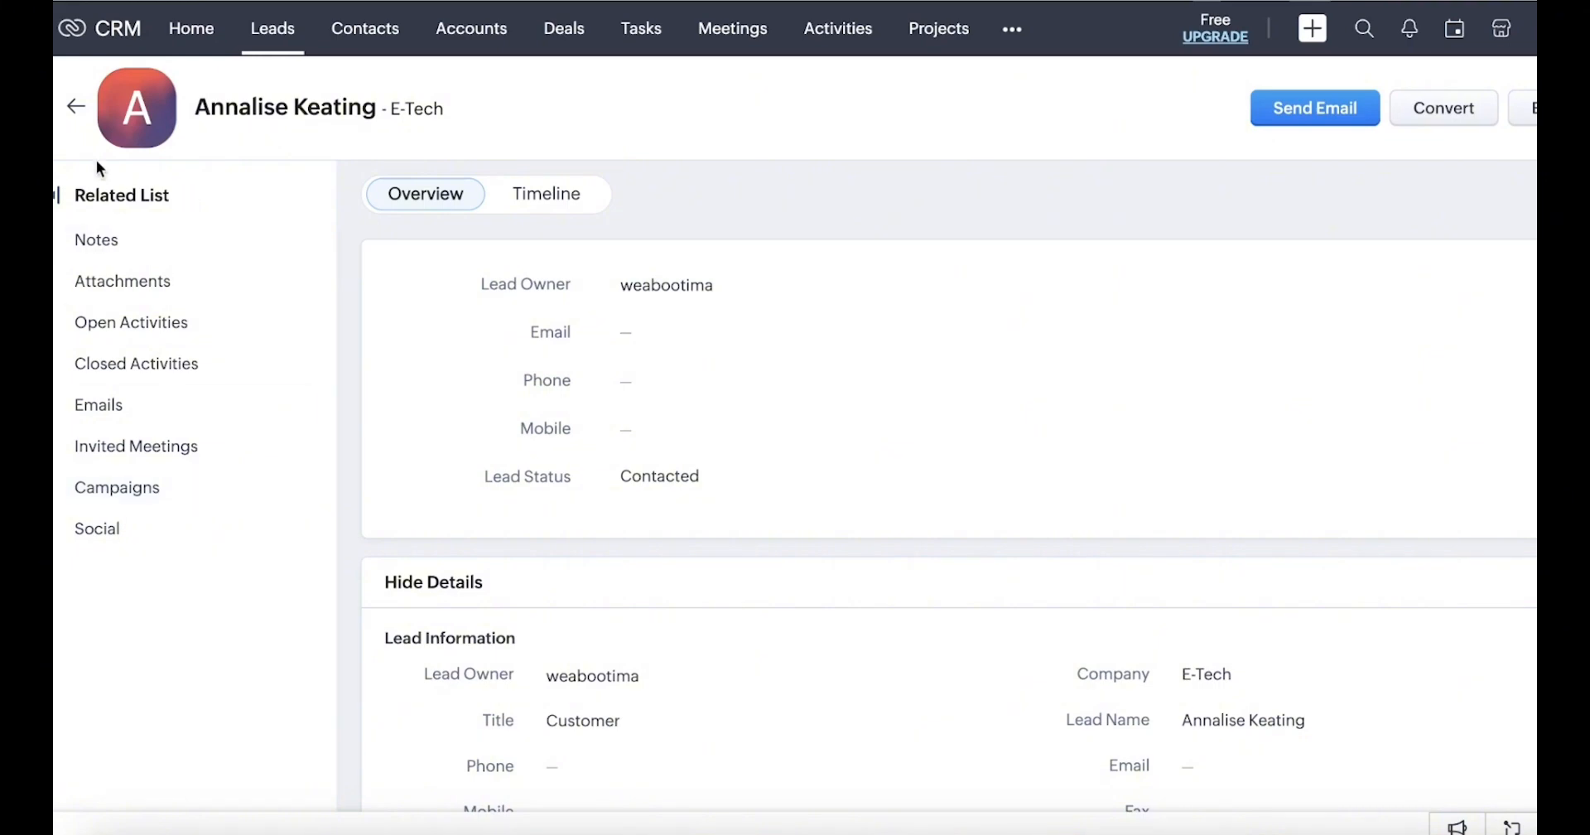
pyautogui.click(80, 106)
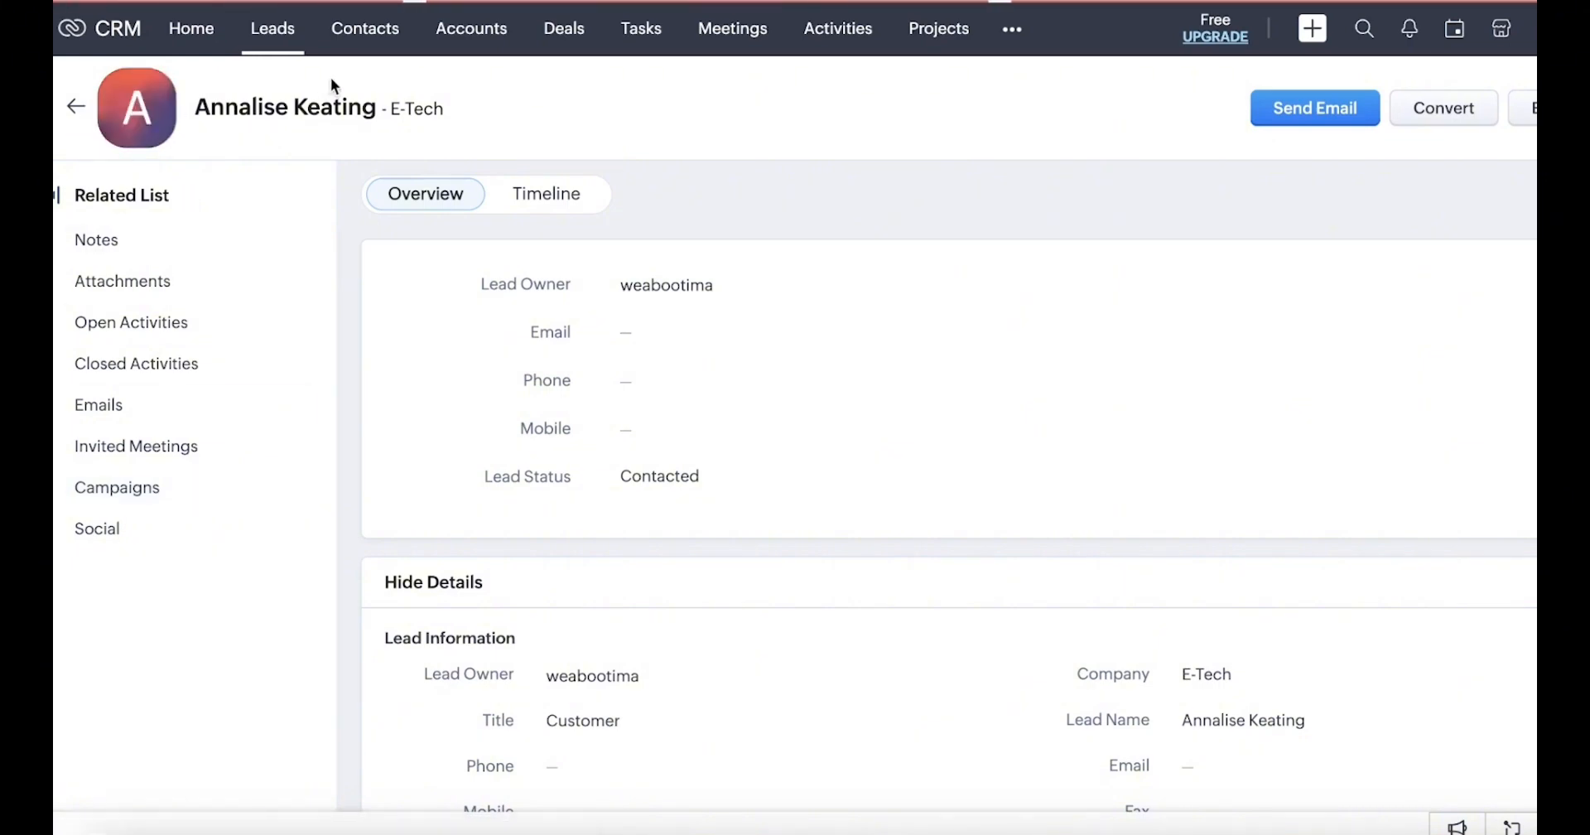
# Go to the Contacts module, start a new contact and examine the form's contact, address and description fields
pyautogui.click(358, 53)
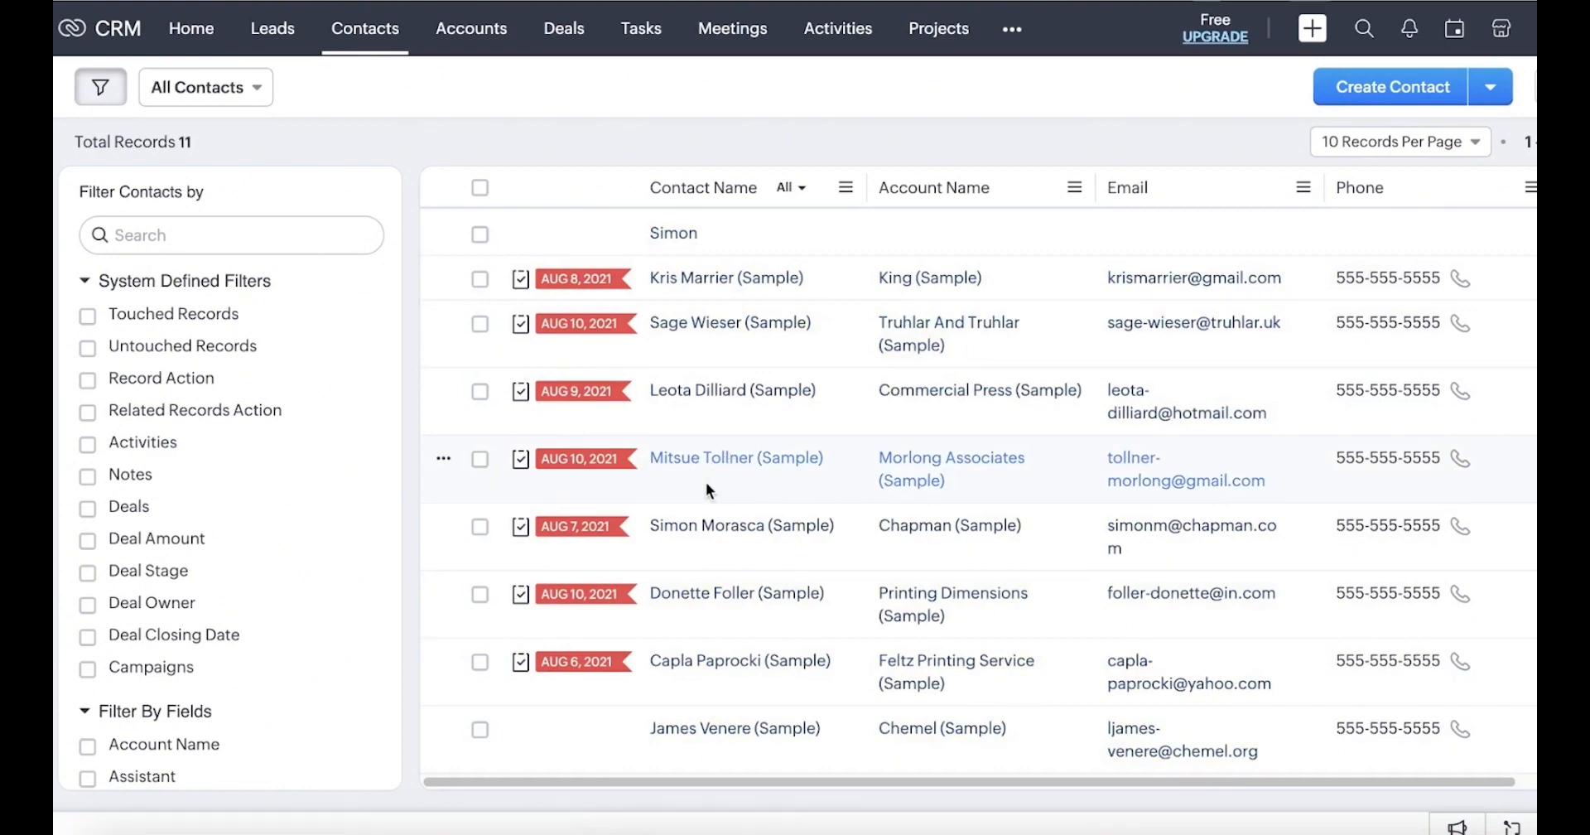
pyautogui.click(1326, 78)
pyautogui.scroll(-4, 1130, 217)
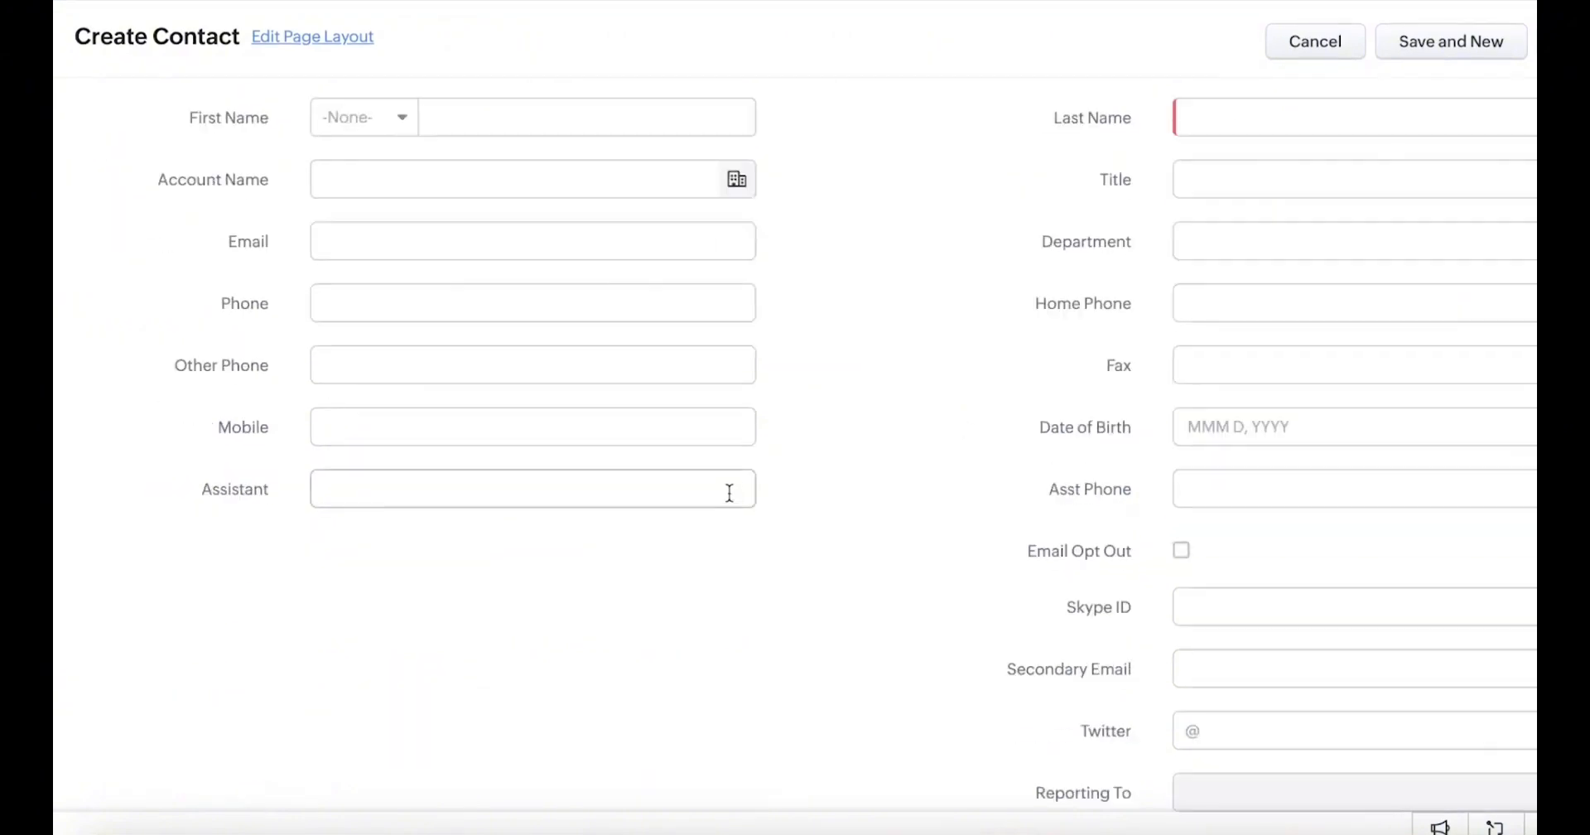
pyautogui.scroll(3, 698, 536)
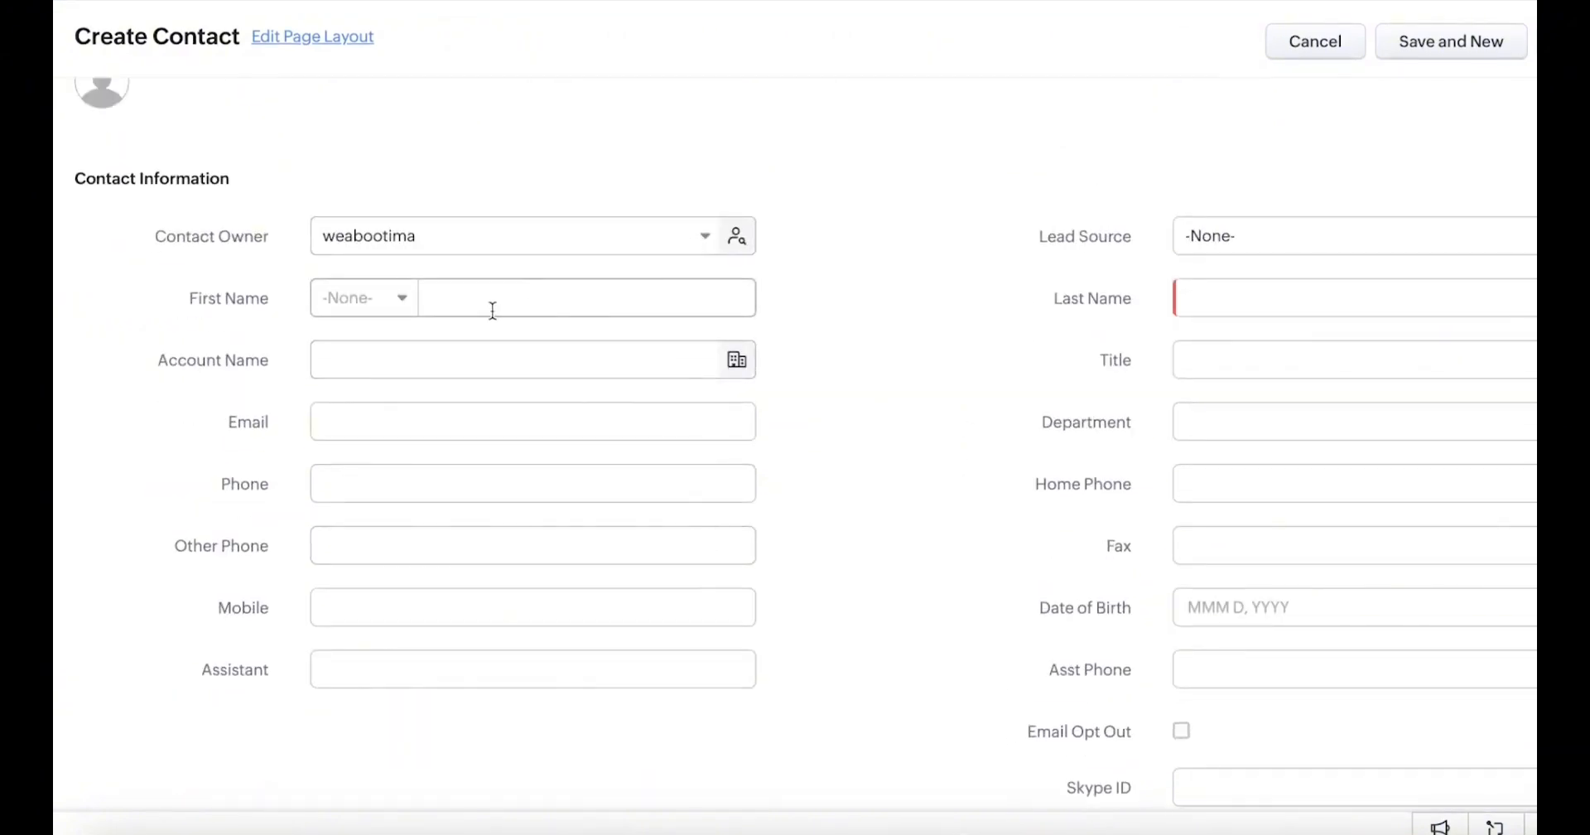
pyautogui.scroll(-10, 1242, 273)
pyautogui.hscroll(2, 1224, 402)
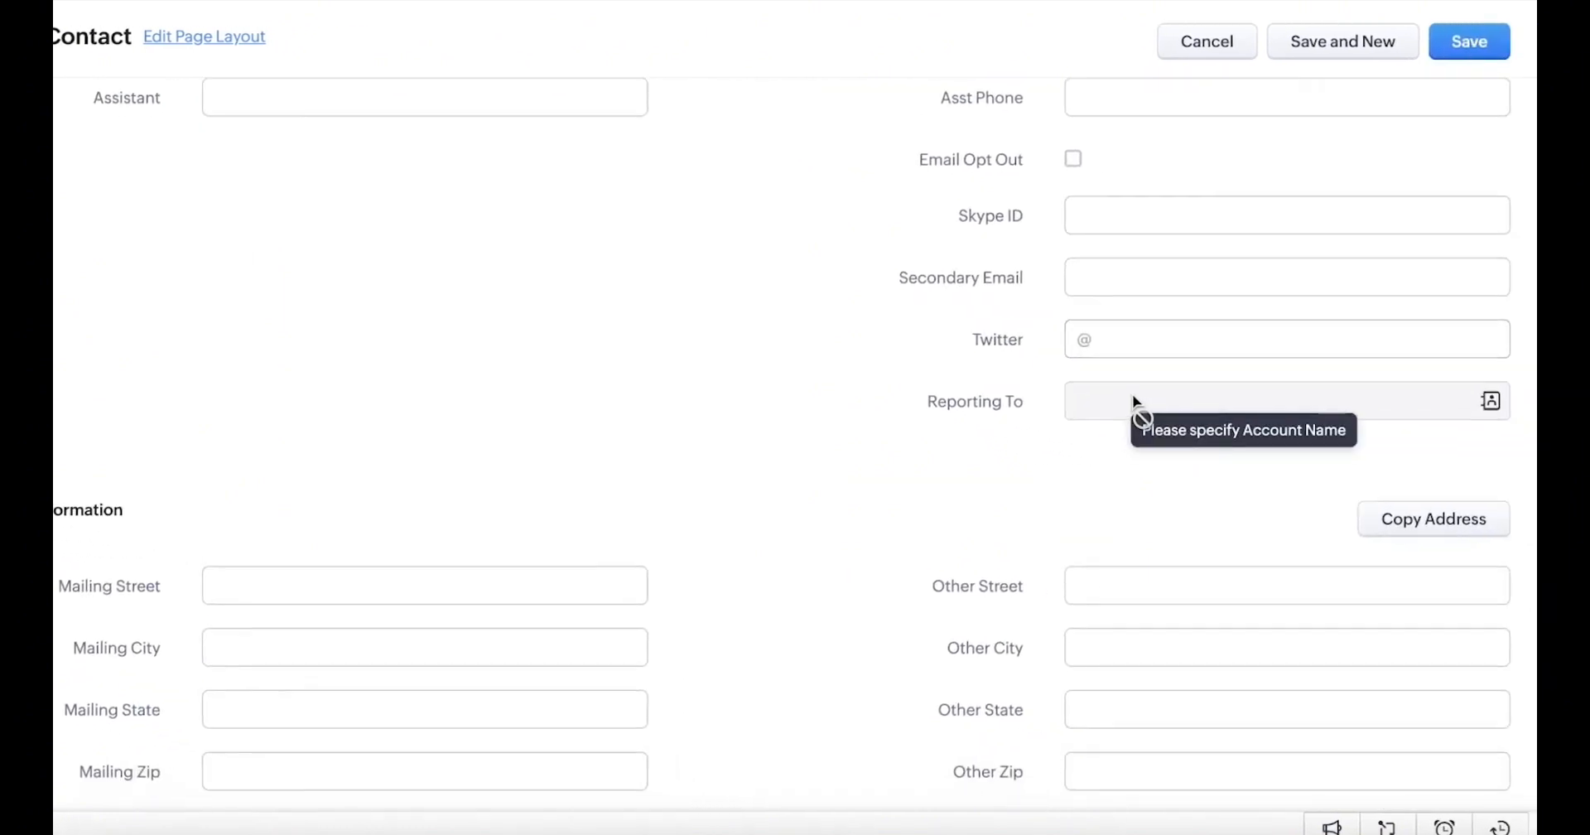
pyautogui.scroll(3, 1035, 361)
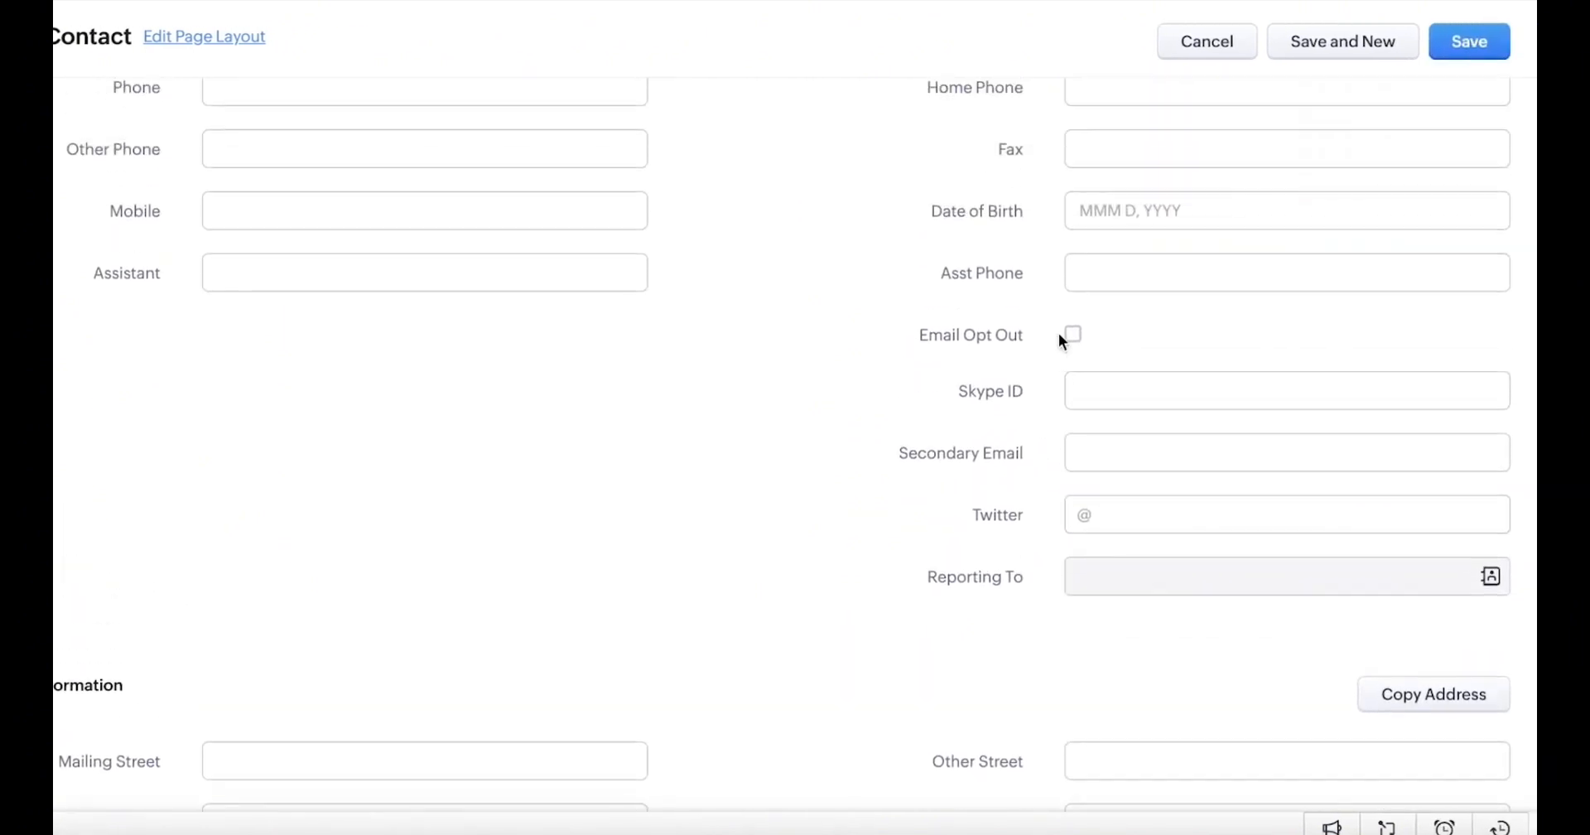
pyautogui.scroll(1, 911, 364)
pyautogui.scroll(3, 704, 319)
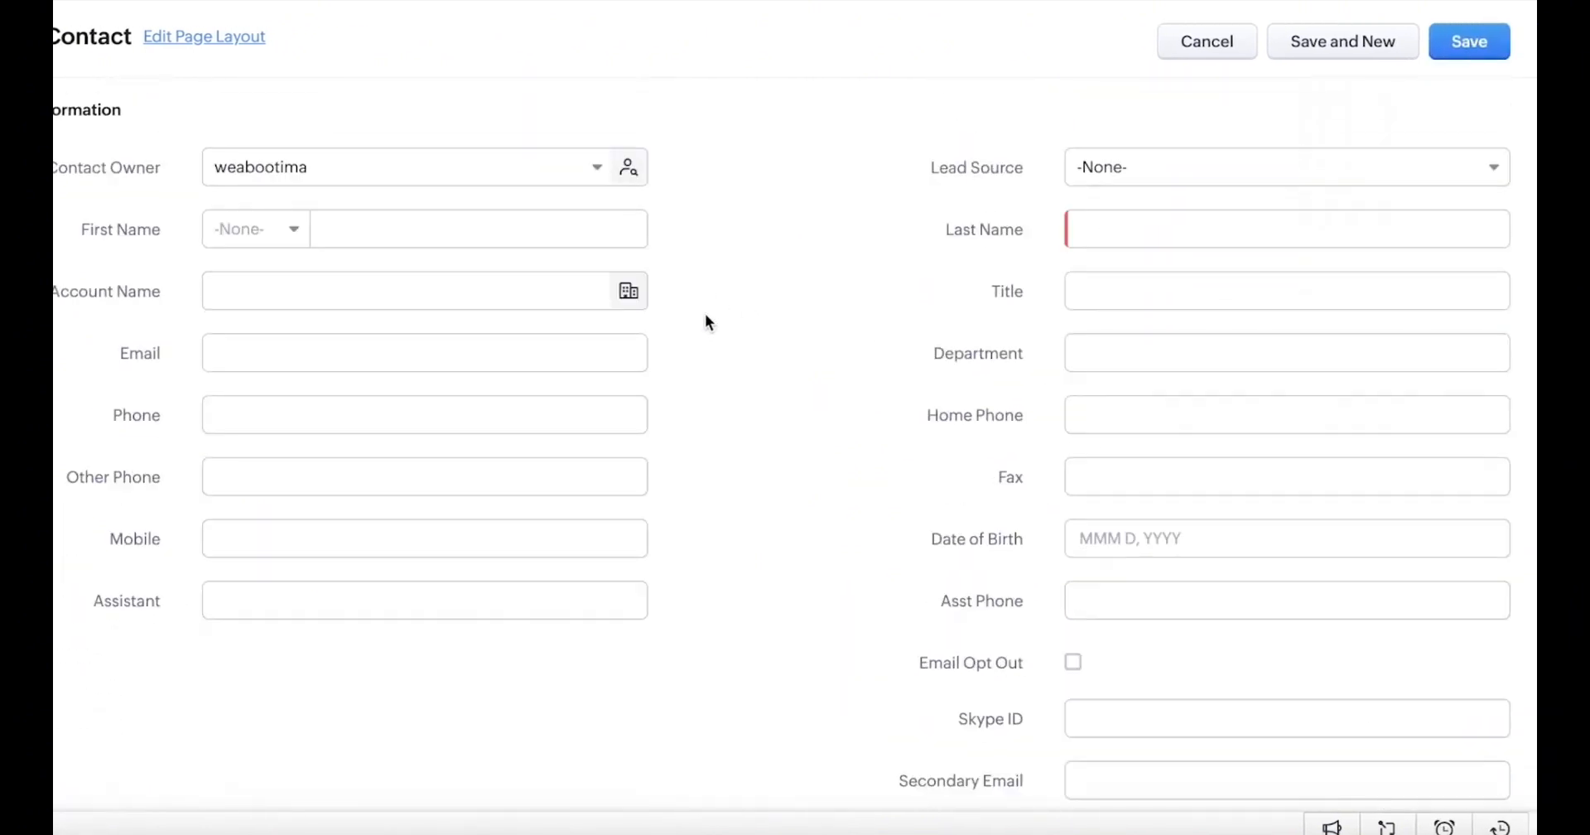
pyautogui.scroll(-4, 712, 323)
pyautogui.scroll(-5, 717, 322)
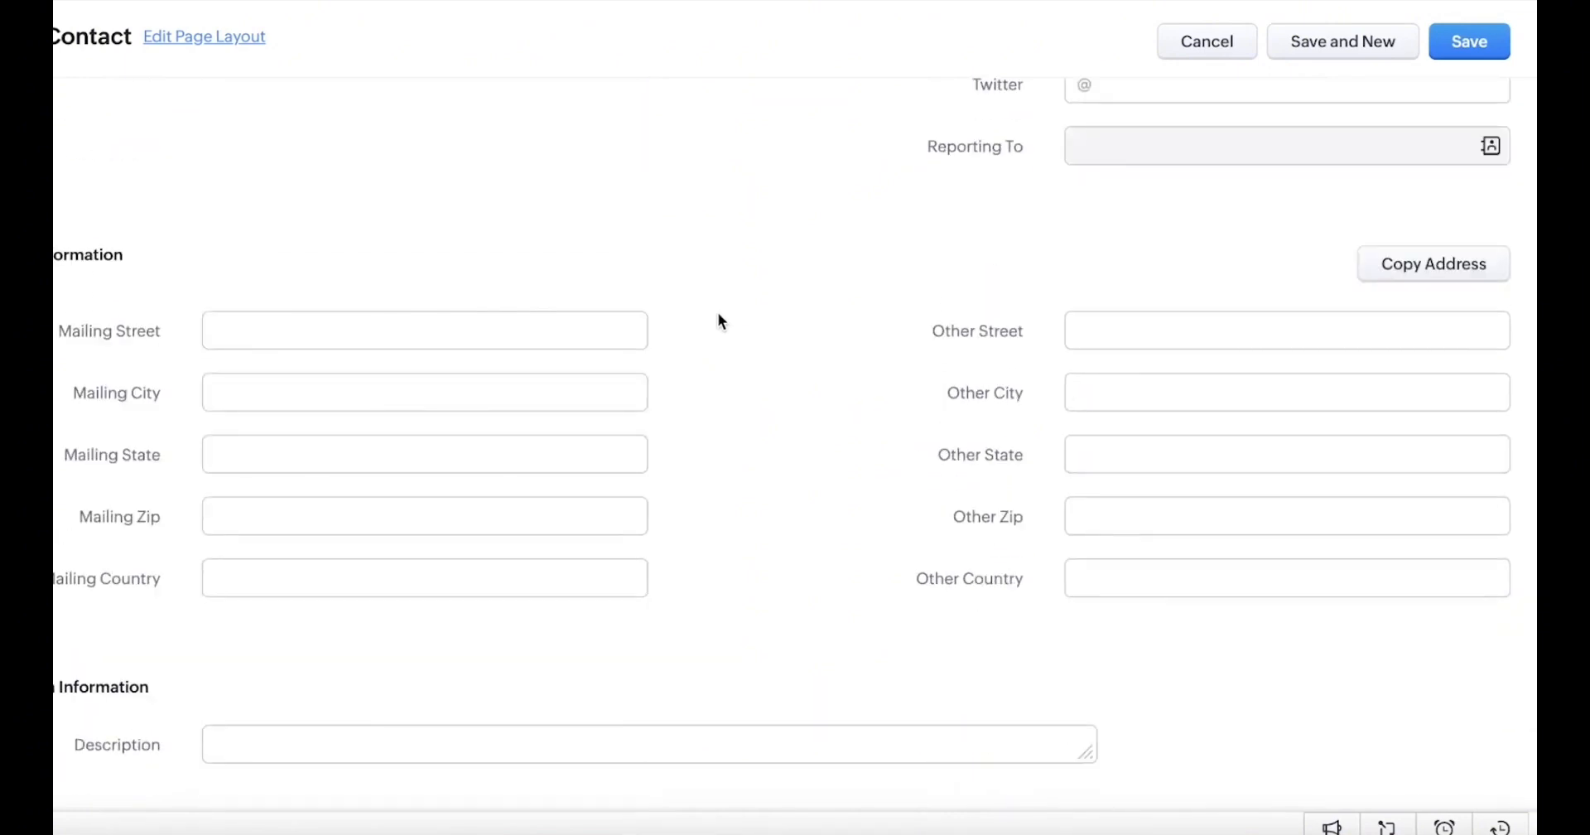
pyautogui.scroll(10, 719, 321)
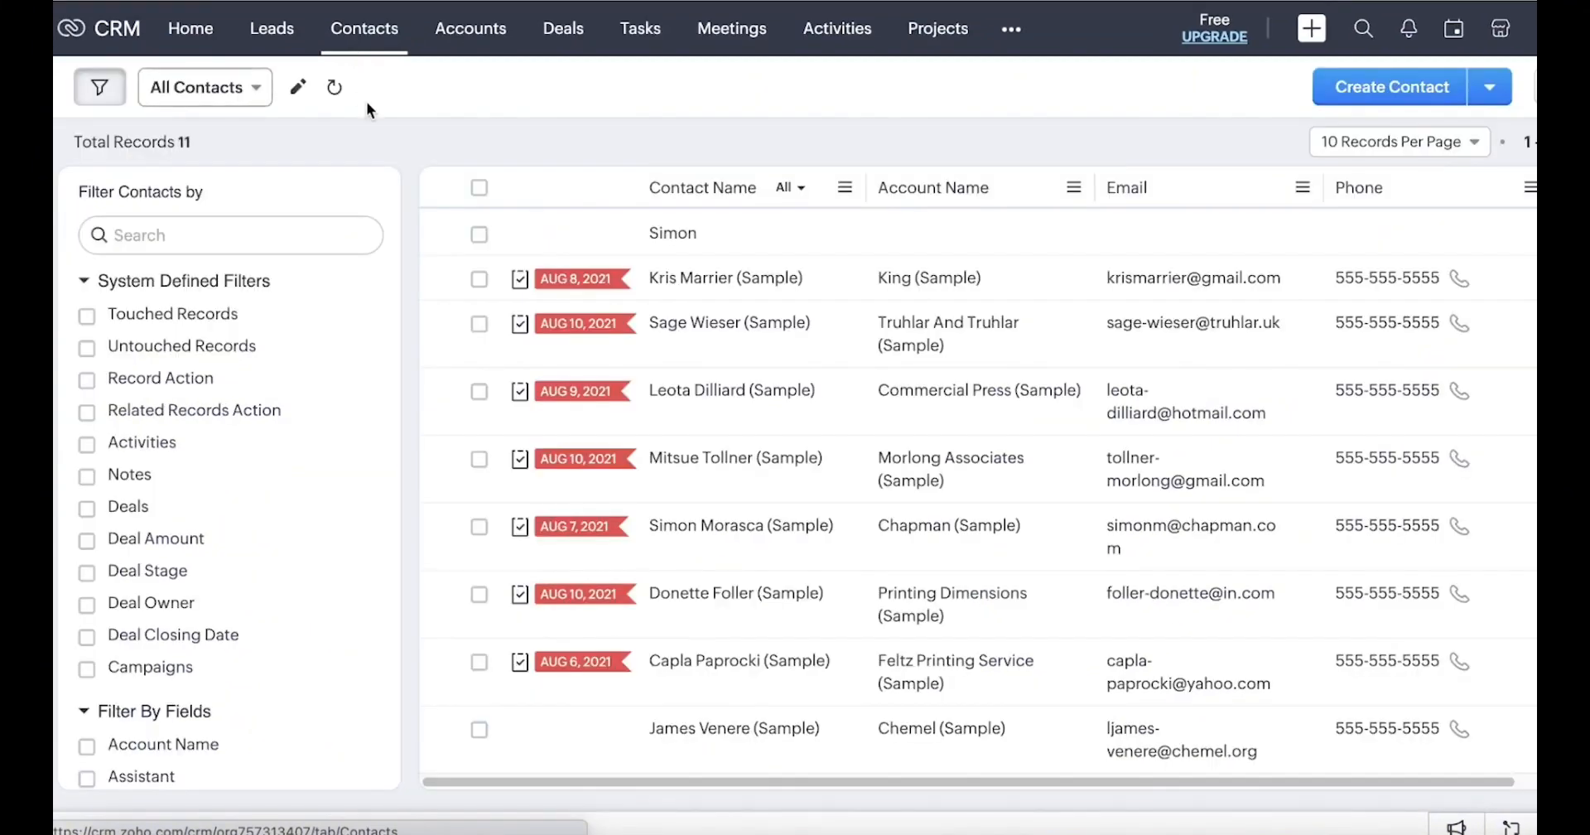
# Open the contact linked to Chemel (Sample), examine its information, deals and activities, and return to the contact list
pyautogui.scroll(-1, 952, 379)
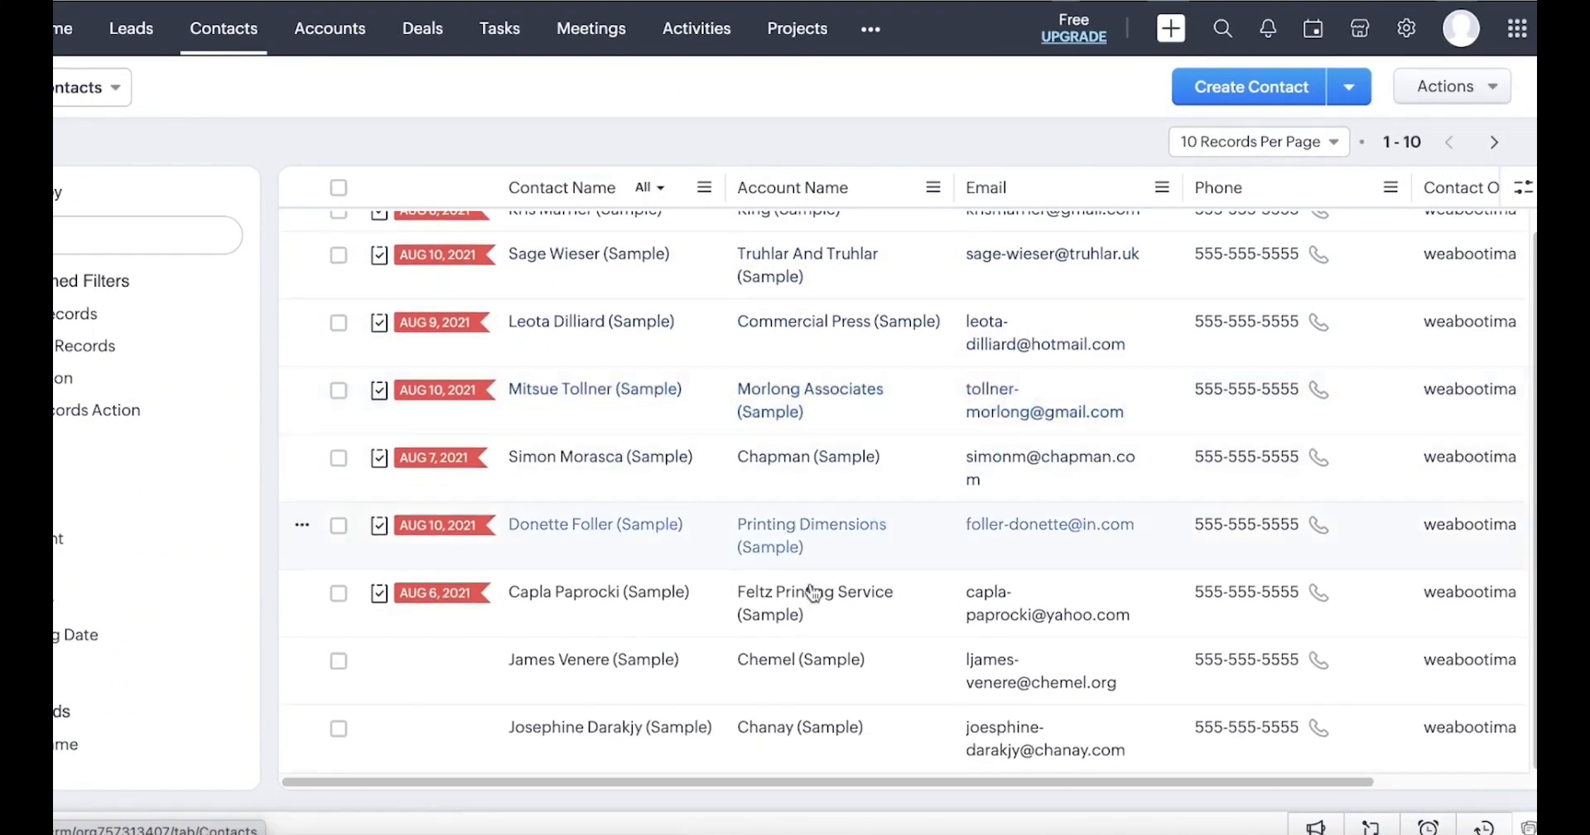
pyautogui.click(887, 669)
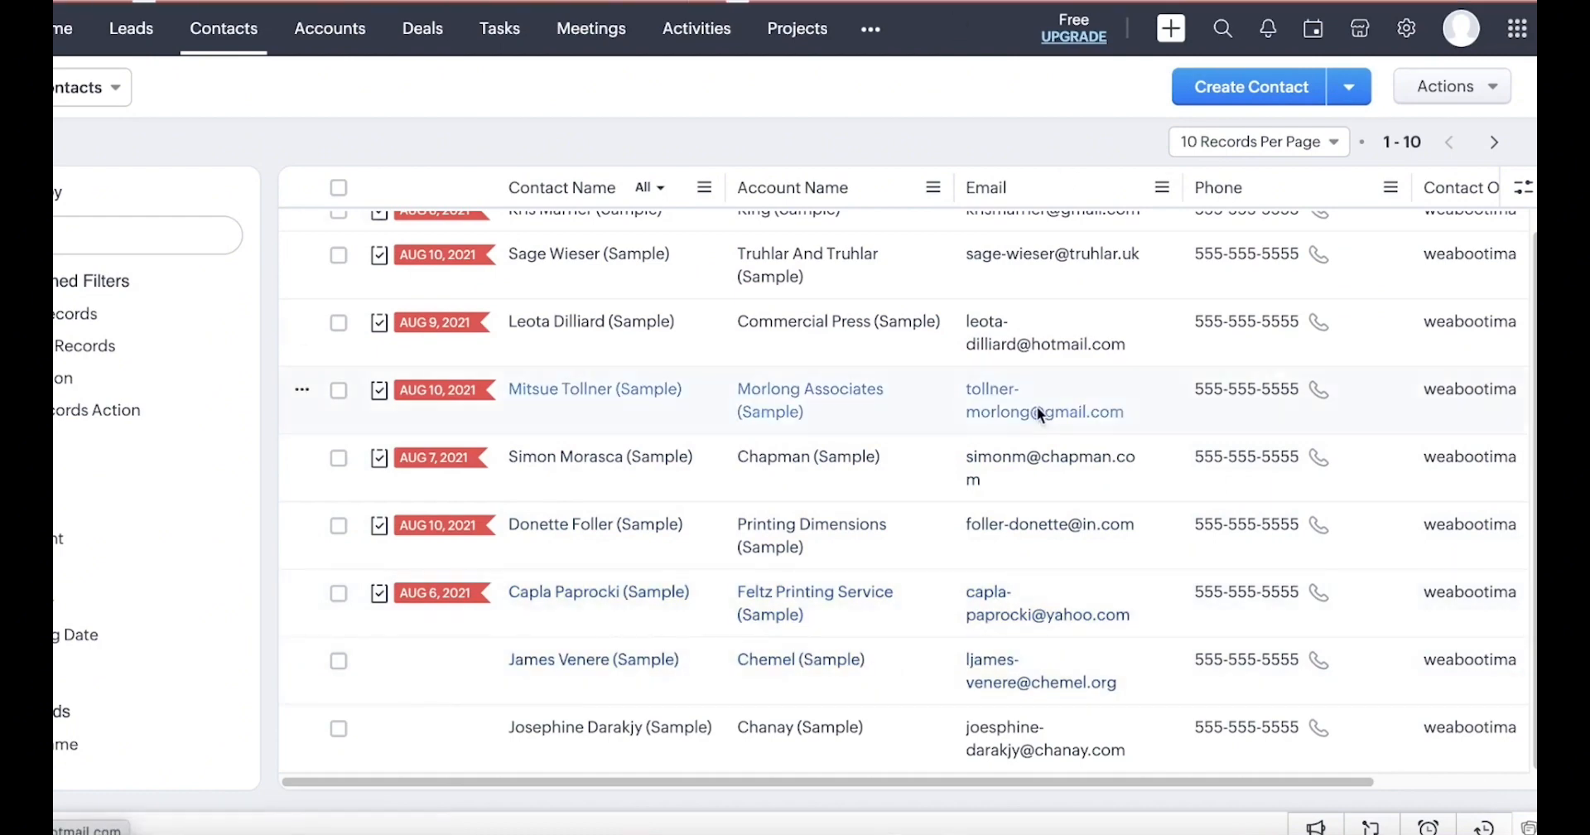
pyautogui.scroll(3, 823, 455)
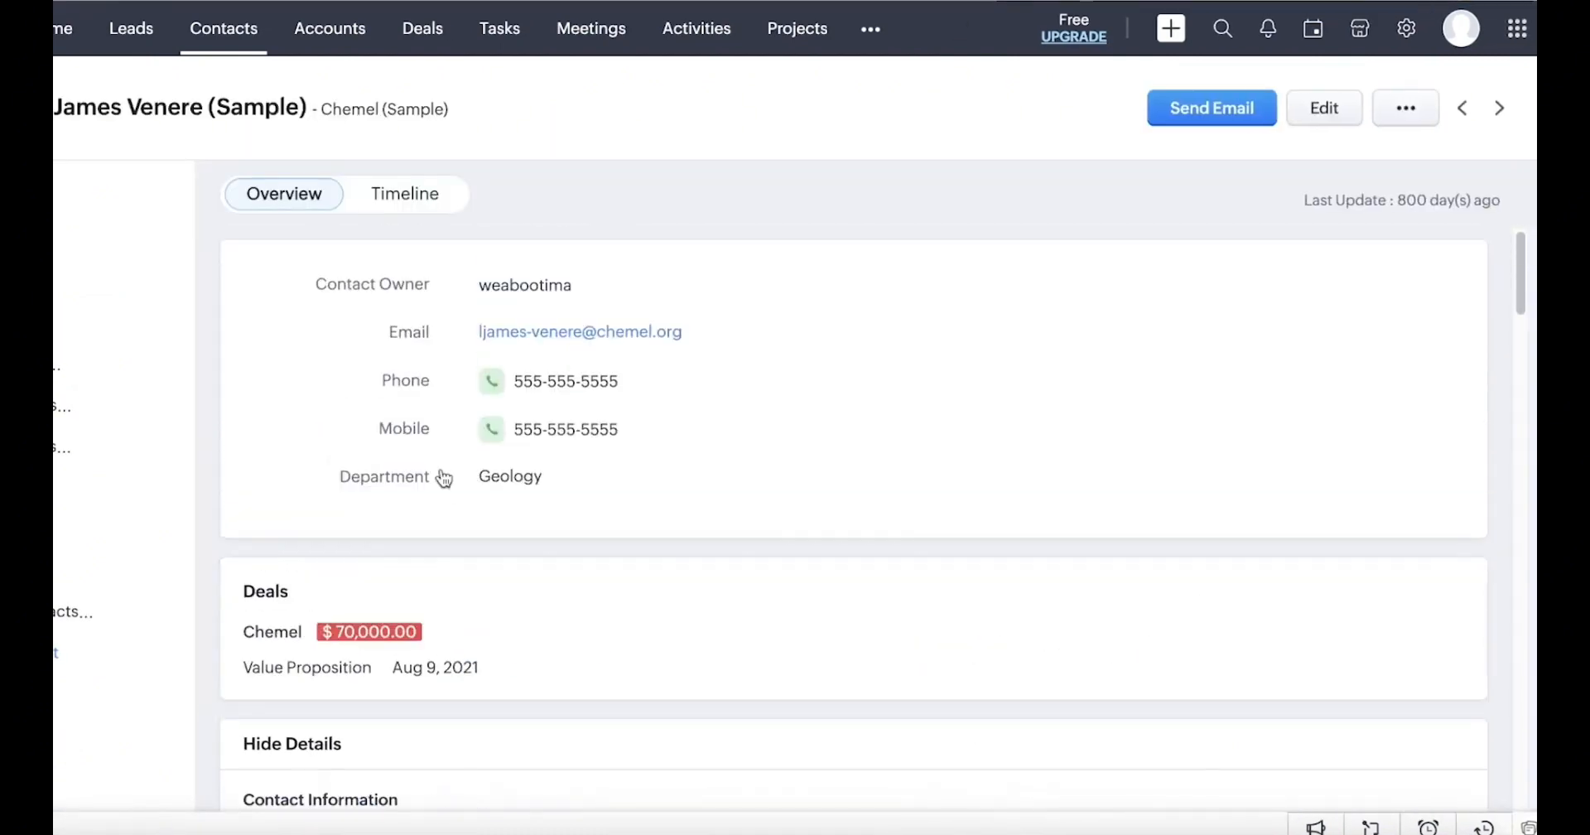
pyautogui.scroll(-6, 740, 417)
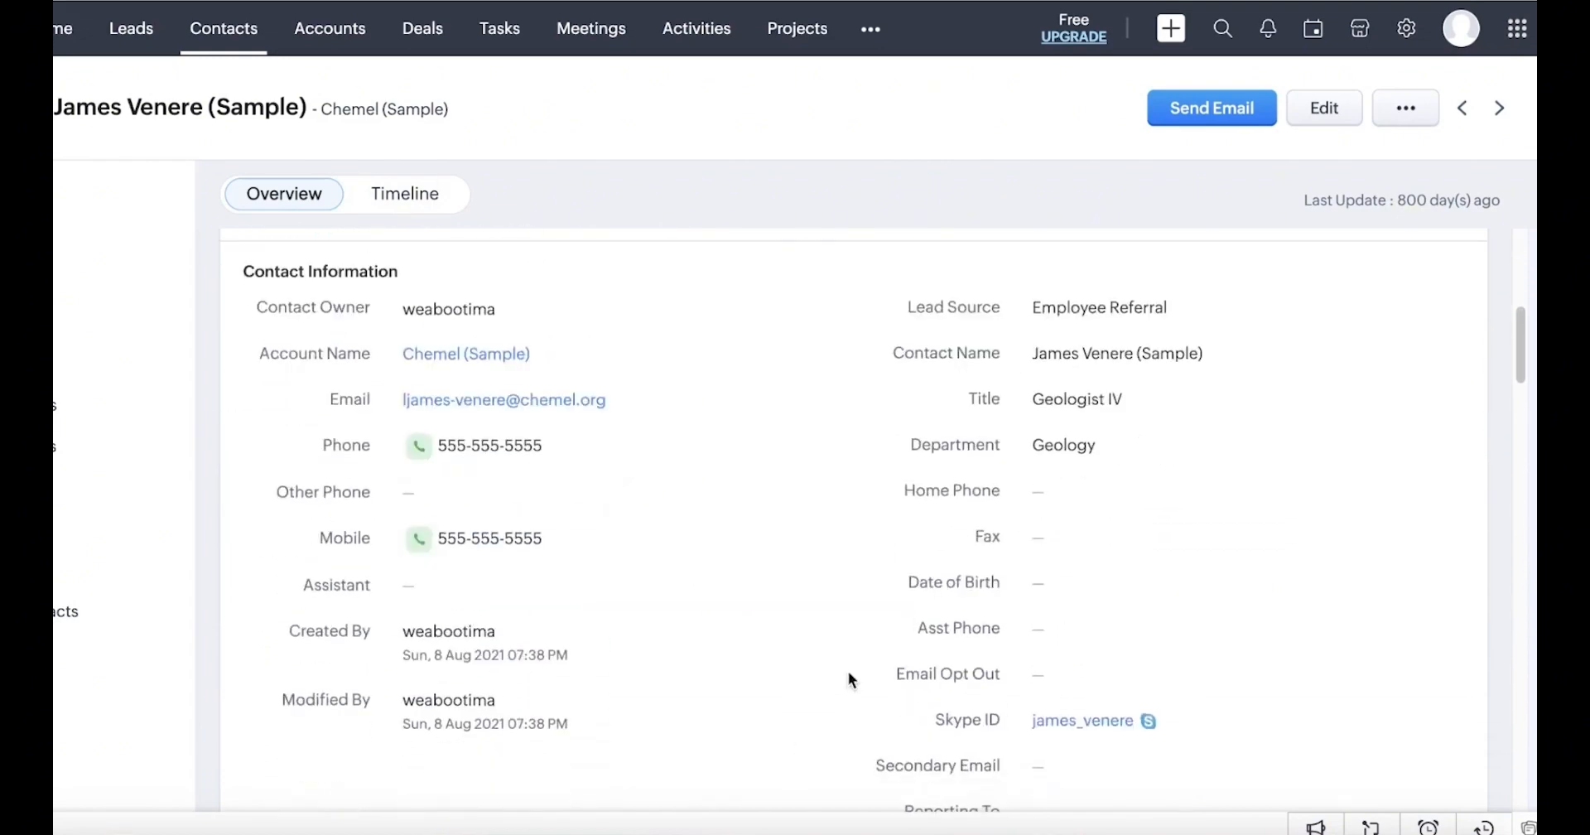
pyautogui.scroll(-10, 871, 650)
pyautogui.scroll(-8, 760, 409)
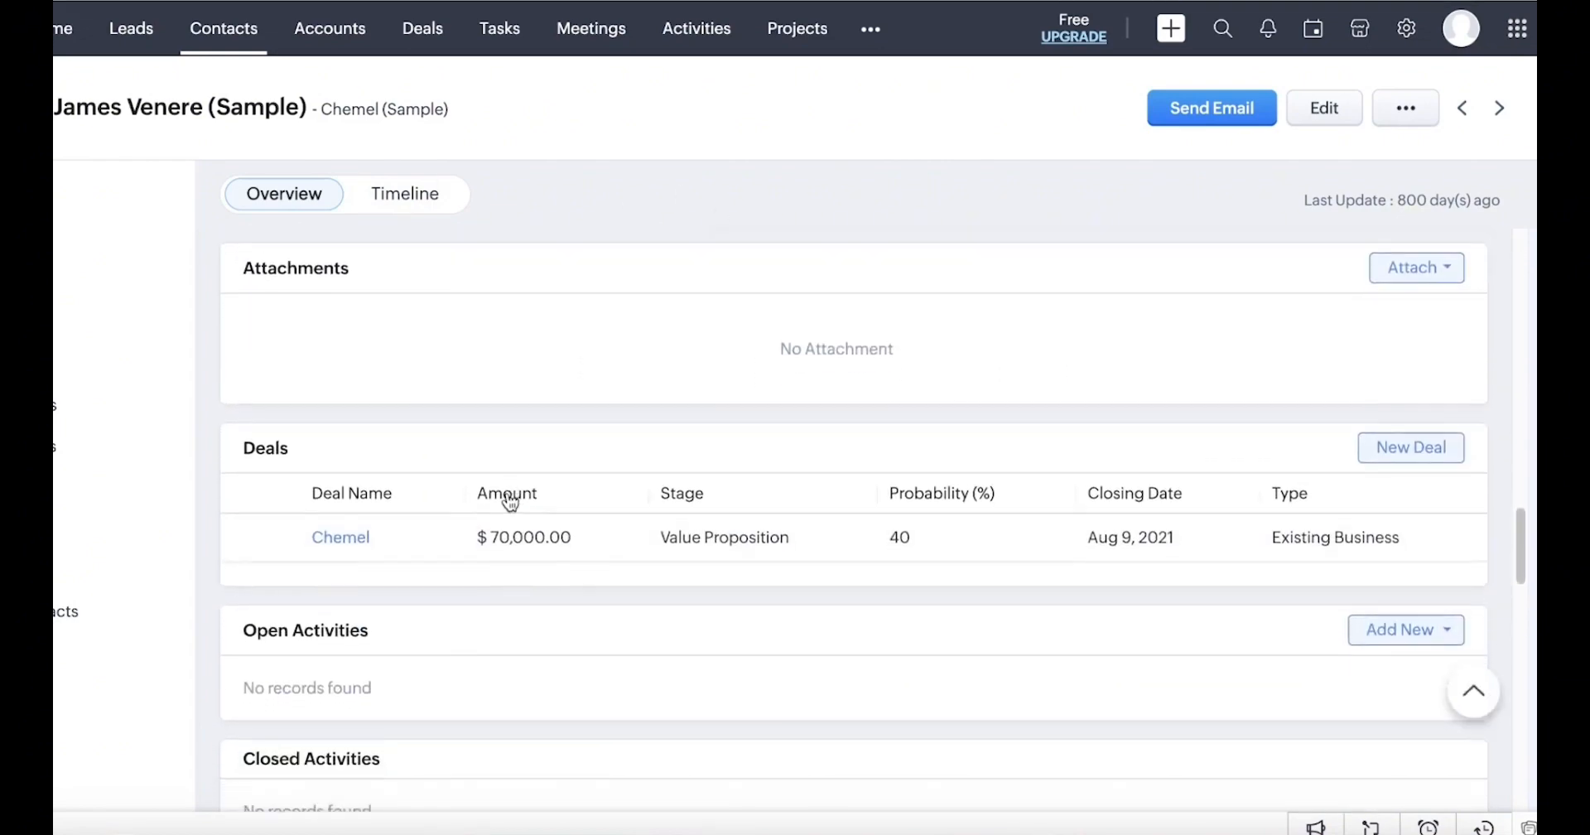
pyautogui.scroll(-6, 814, 435)
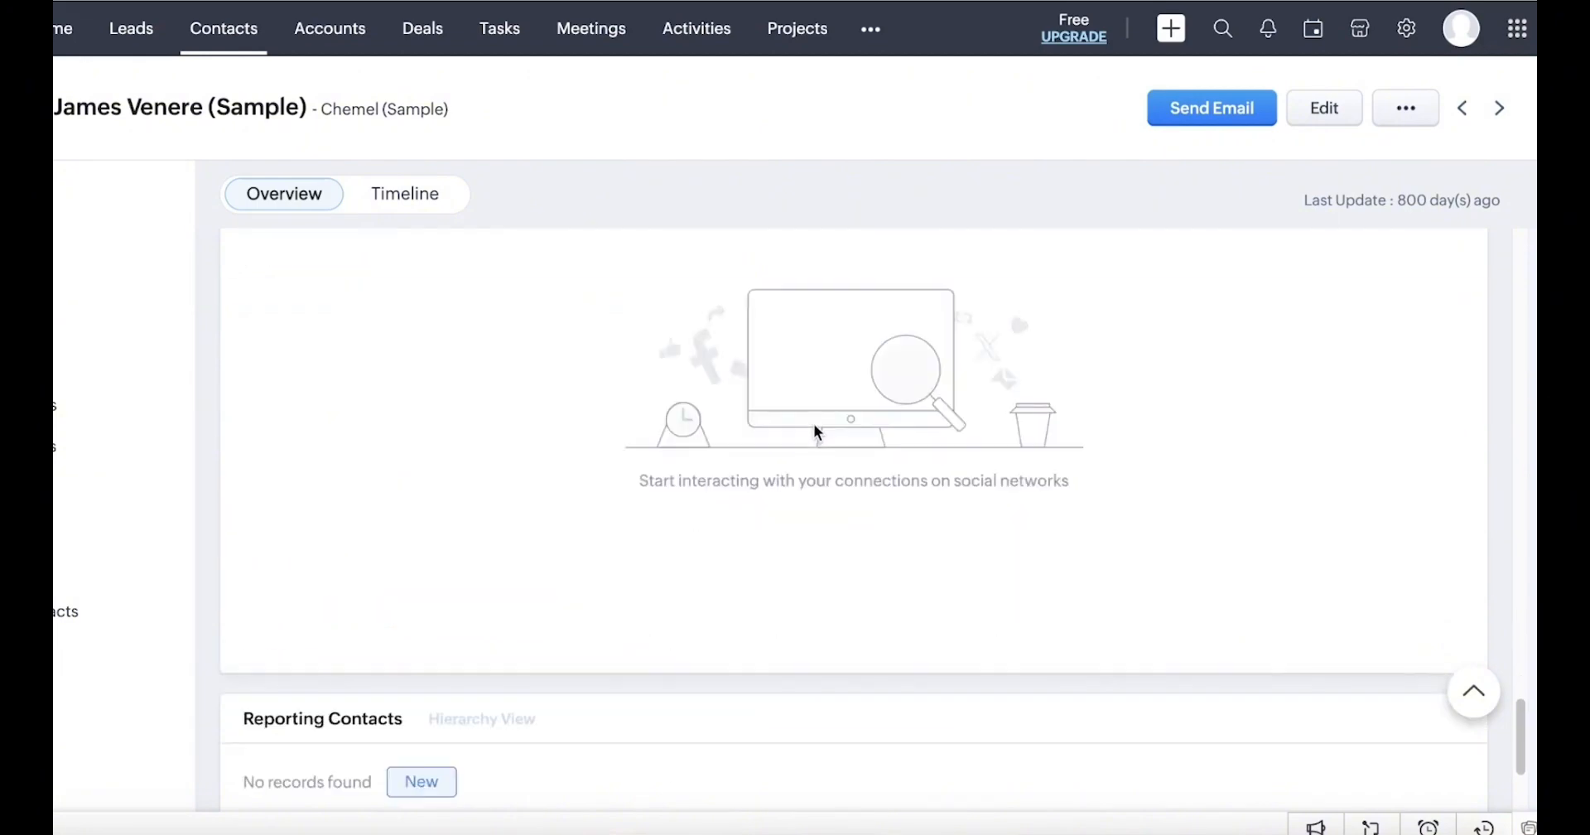
pyautogui.scroll(10, 813, 431)
pyautogui.hotkey('alt', 'Left')
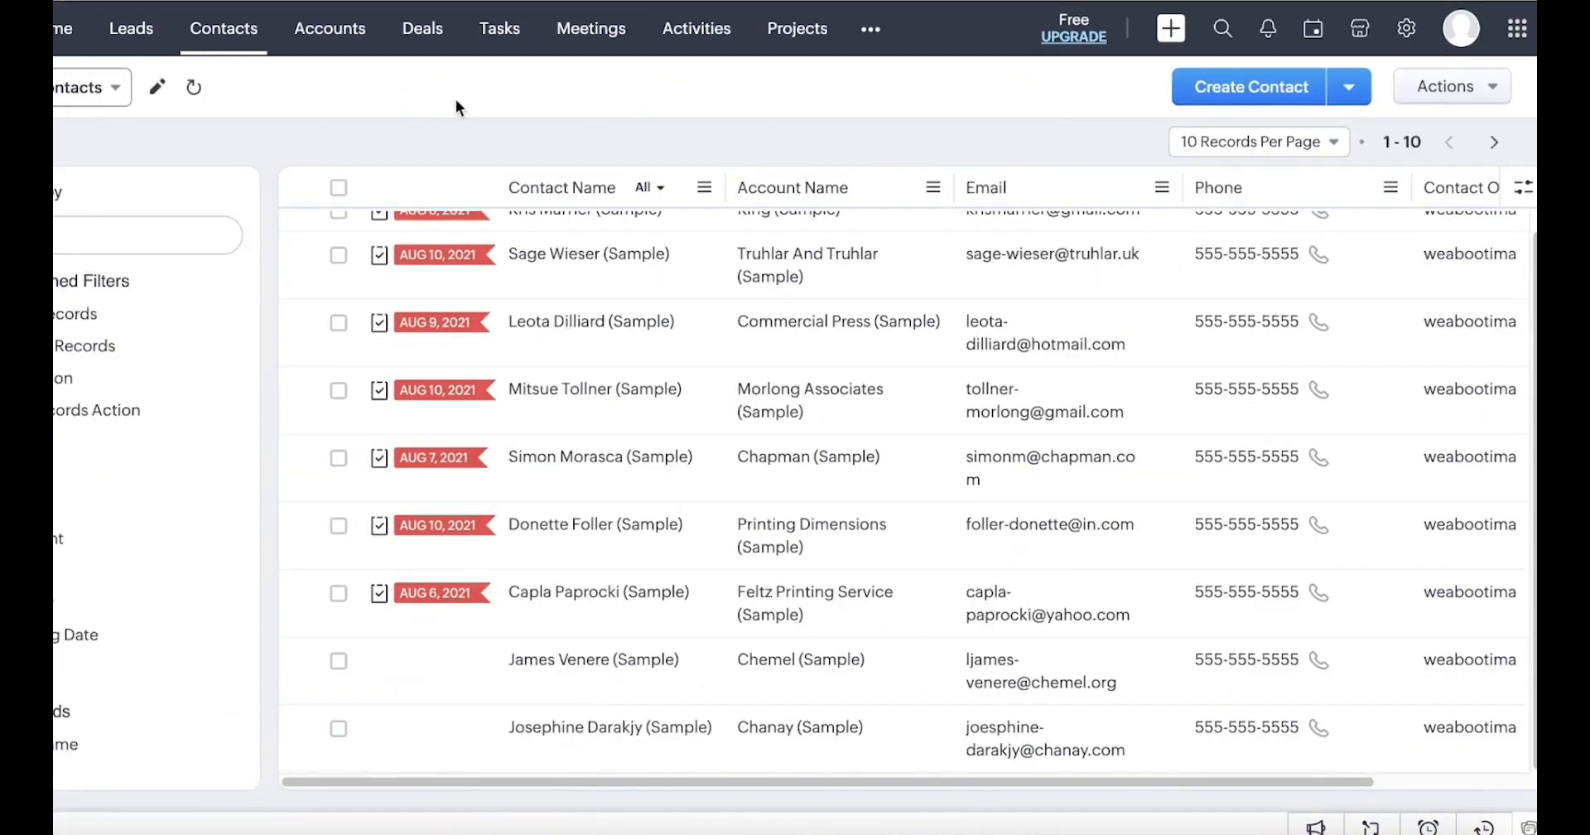
pyautogui.scroll(1, 776, 341)
# Go to the Accounts module, examine the Morlong Associates (Sample) account's details, and return to the account list
pyautogui.click(365, 42)
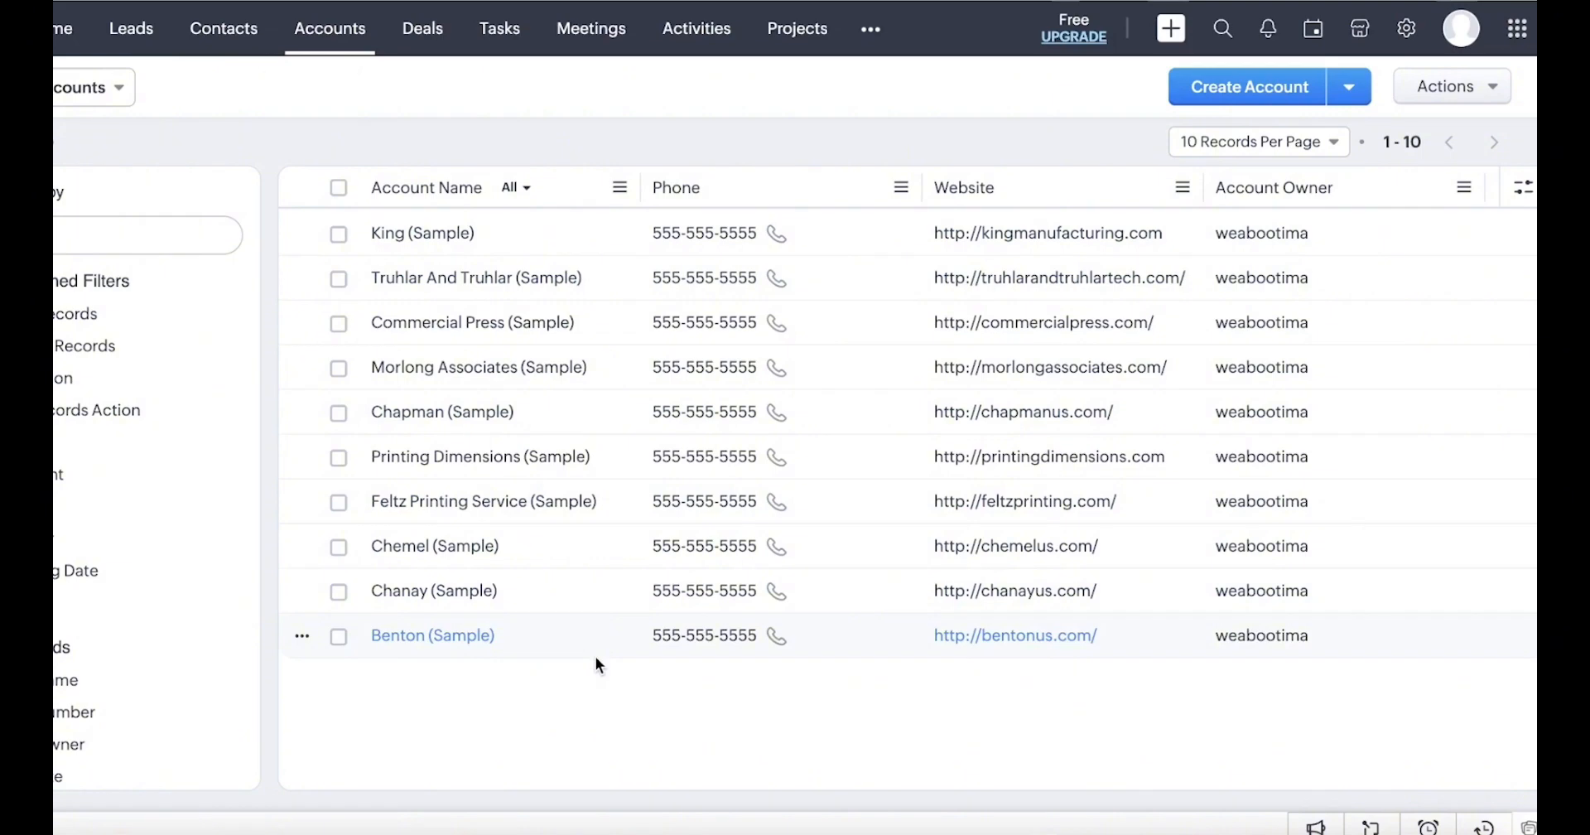
pyautogui.click(538, 359)
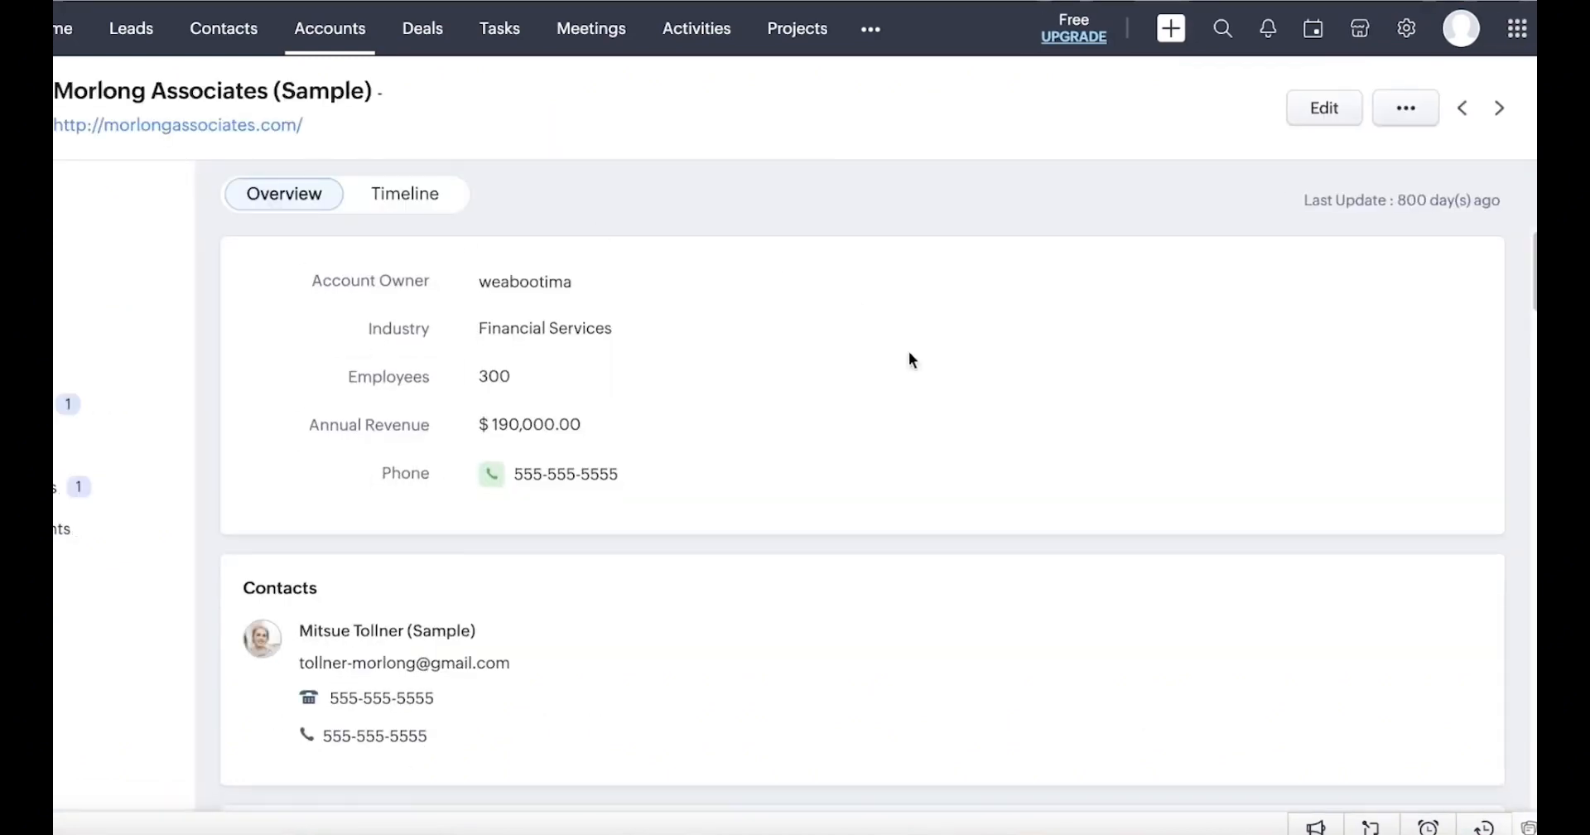
pyautogui.scroll(-5, 853, 454)
pyautogui.scroll(-7, 853, 448)
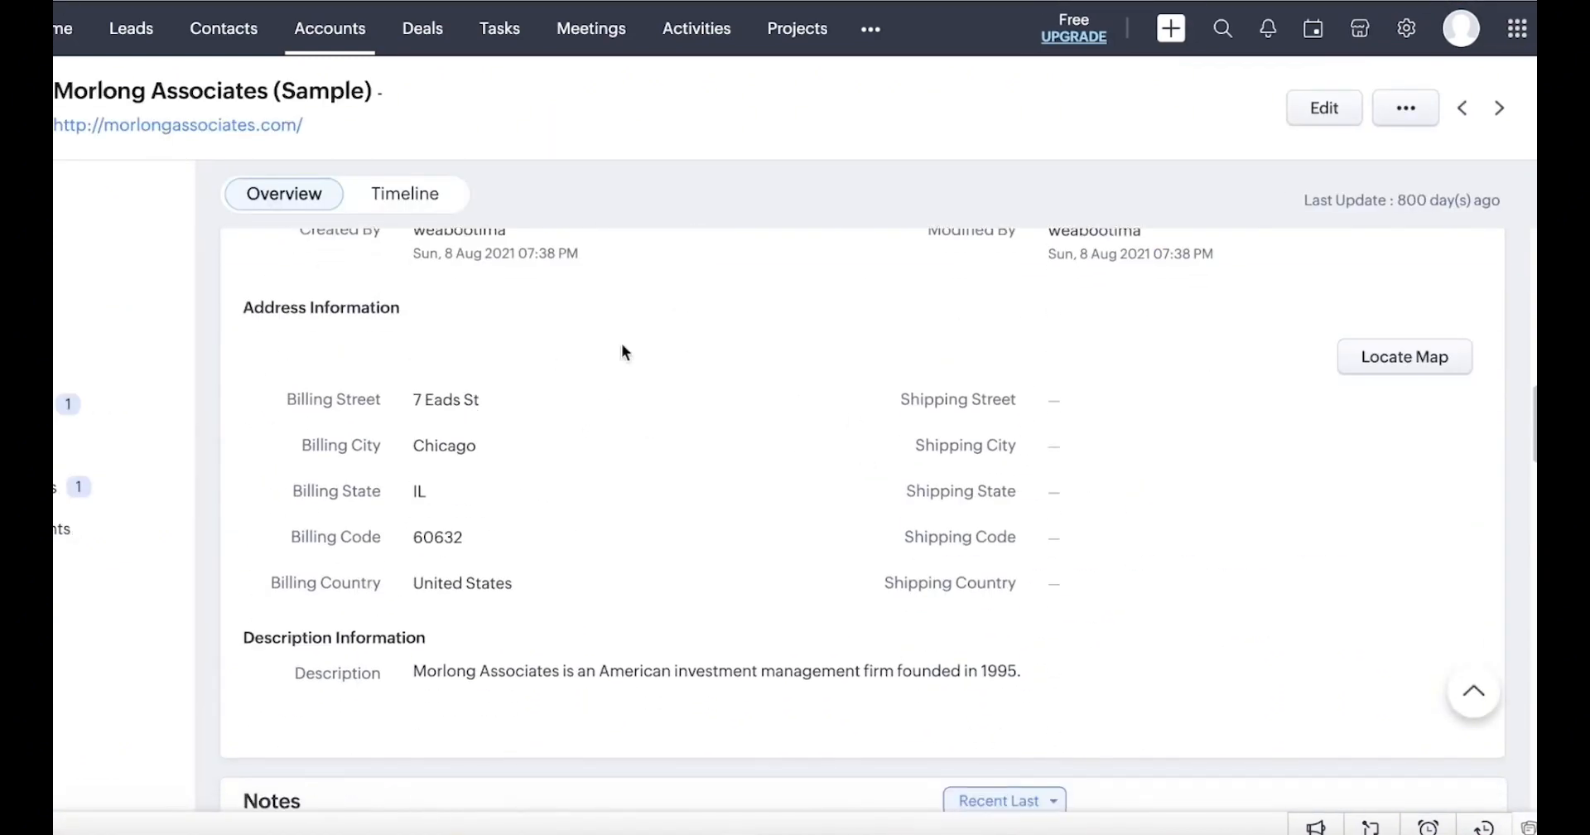
pyautogui.scroll(6, 700, 310)
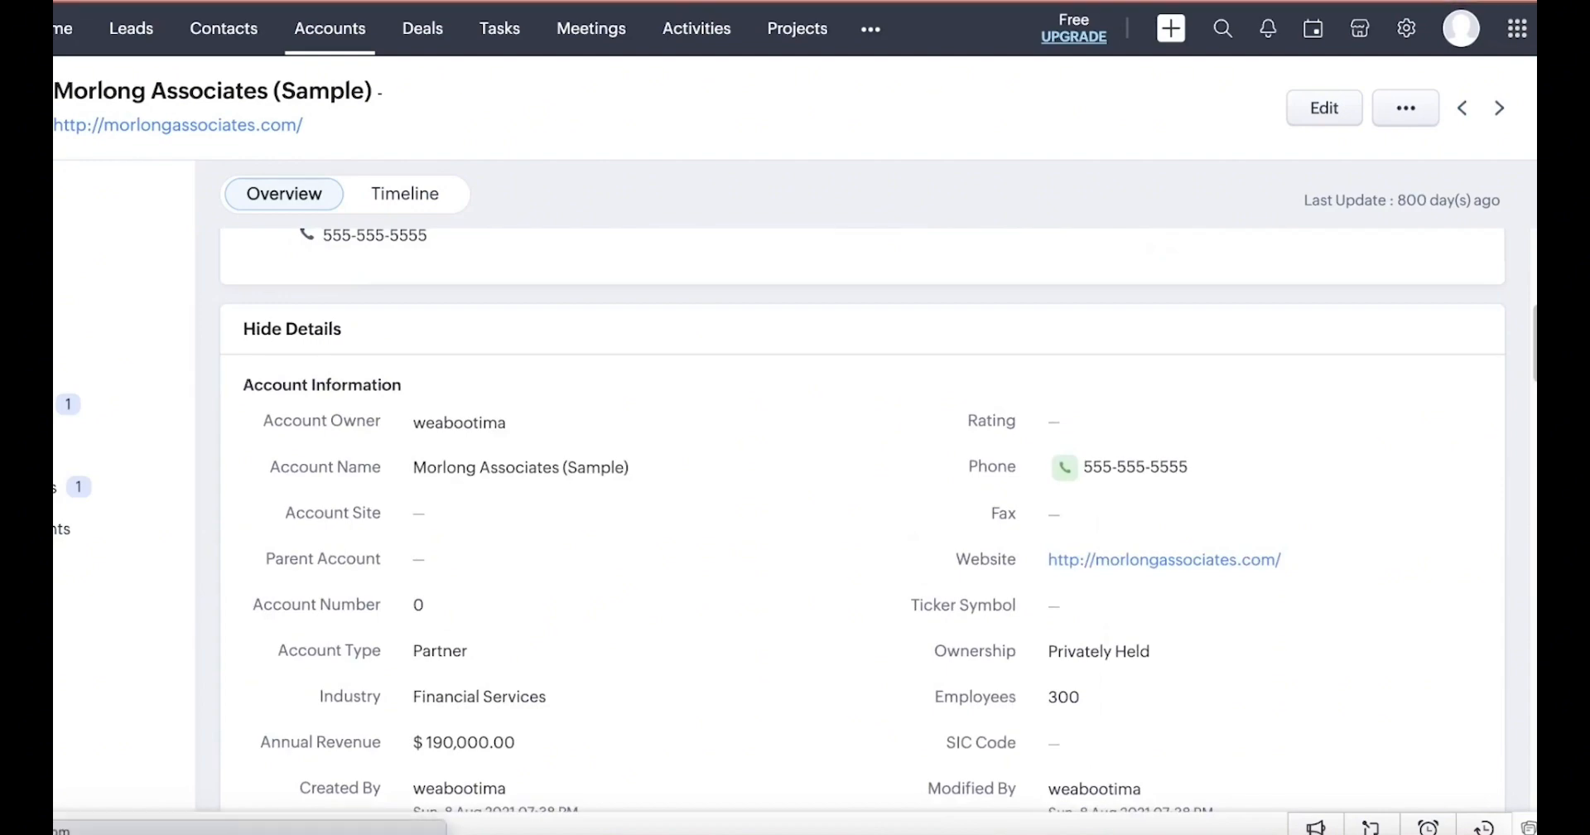
pyautogui.hotkey('alt', 'Left')
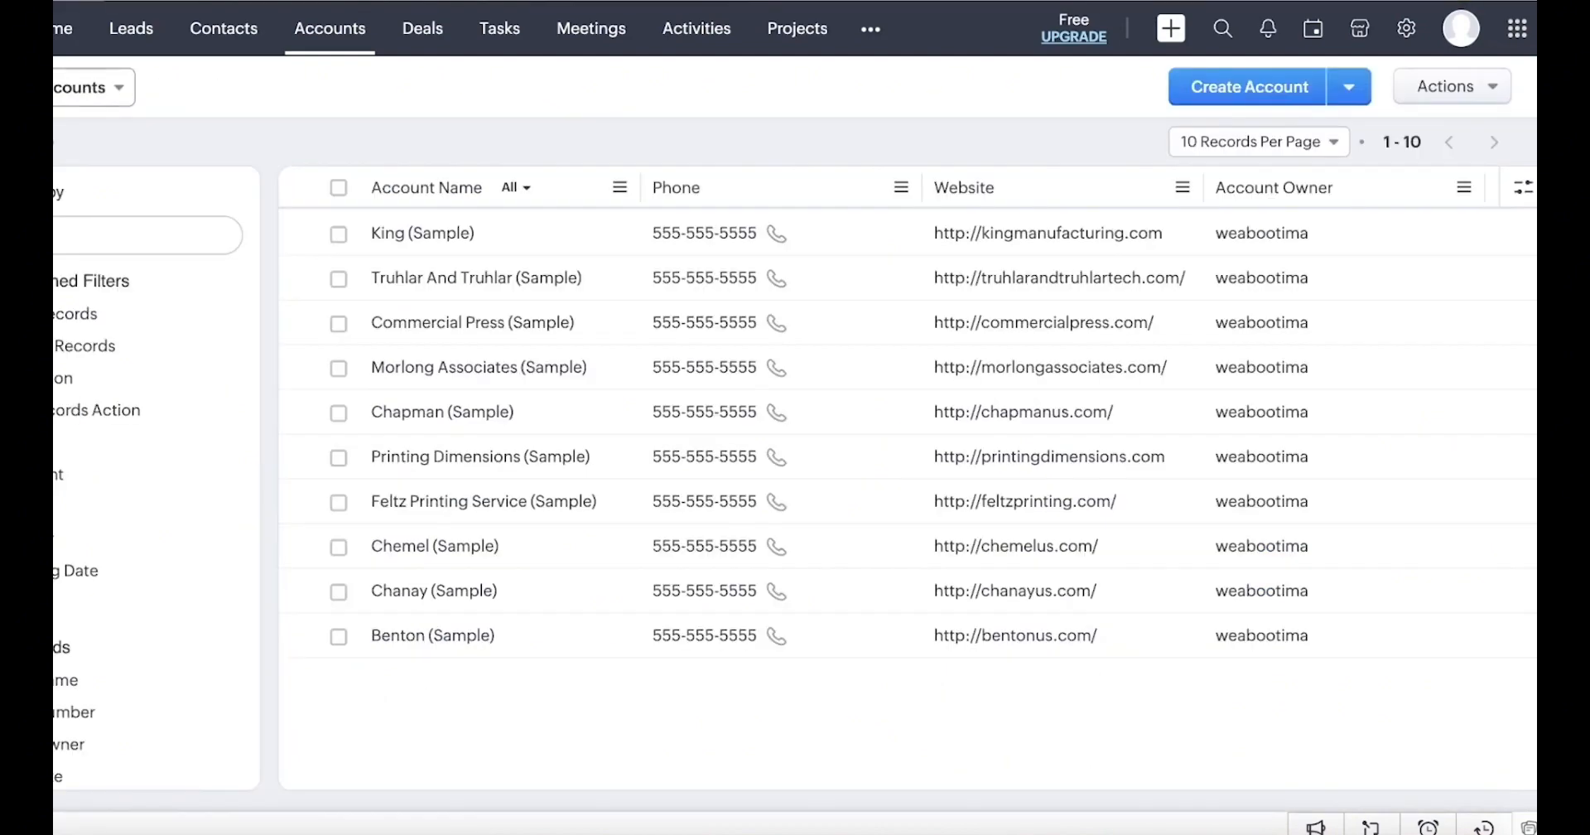
# Start a new account and examine the form's account, address and description fields
pyautogui.click(1244, 96)
pyautogui.scroll(-5, 825, 331)
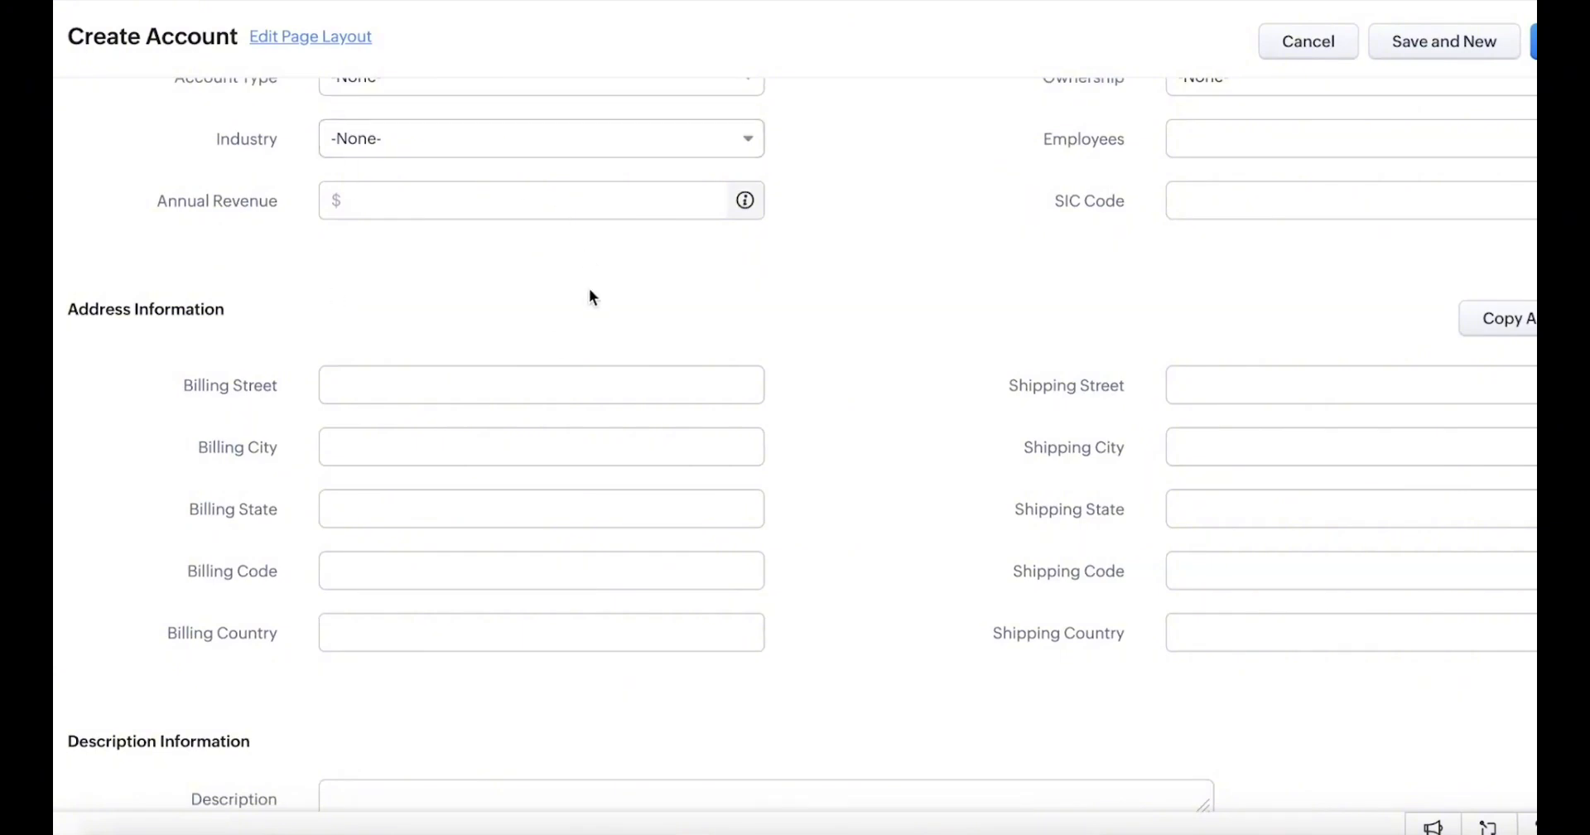
pyautogui.scroll(7, 653, 281)
pyautogui.scroll(-6, 669, 276)
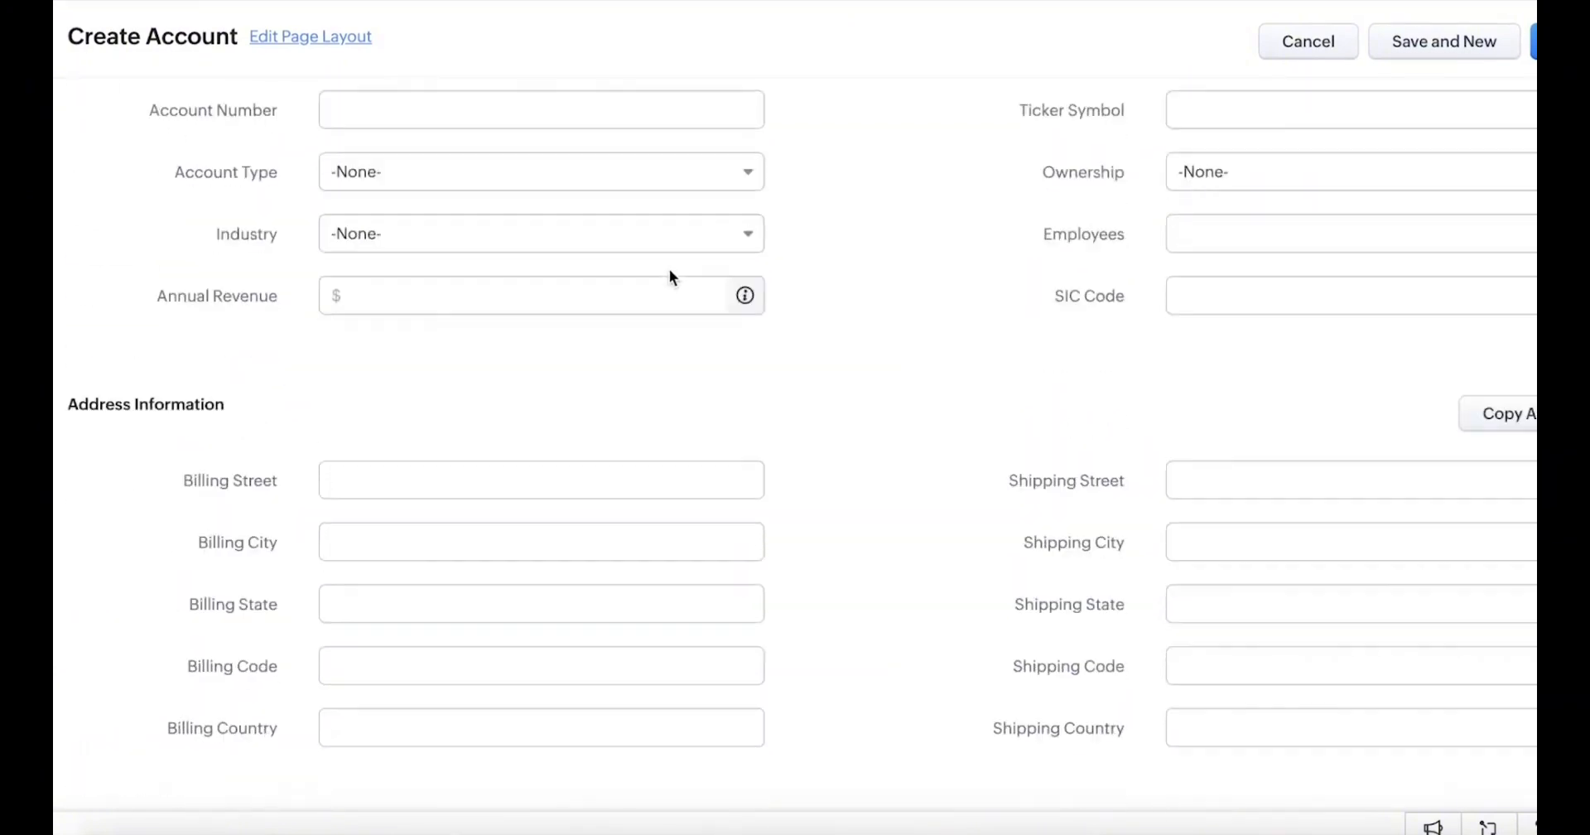
pyautogui.scroll(-2, 667, 273)
pyautogui.scroll(8, 681, 259)
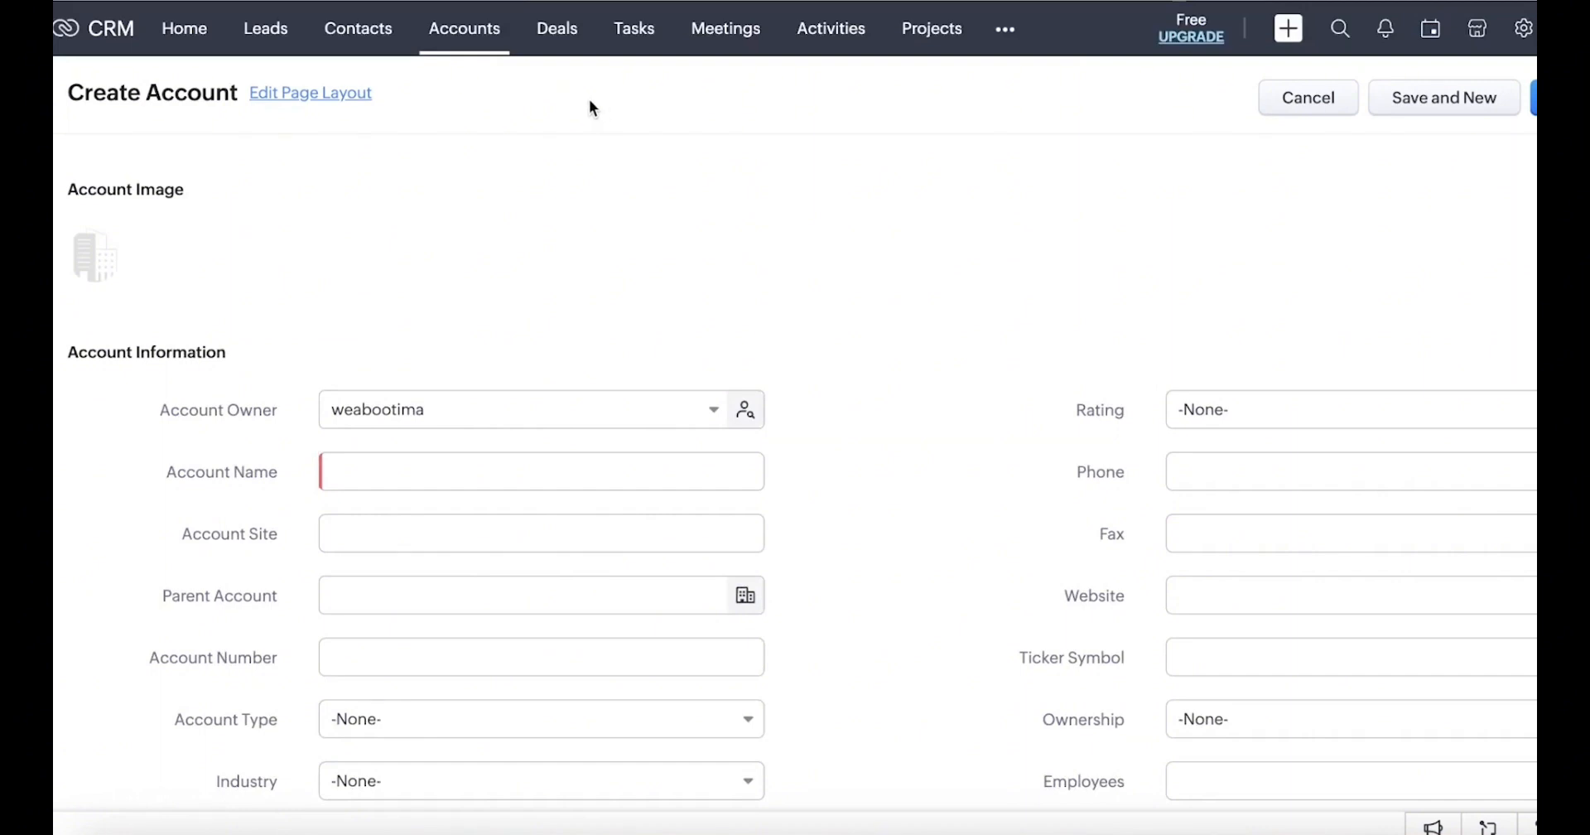
# Go to the Deals module and switch the deals from the stage view to the list view
pyautogui.click(583, 52)
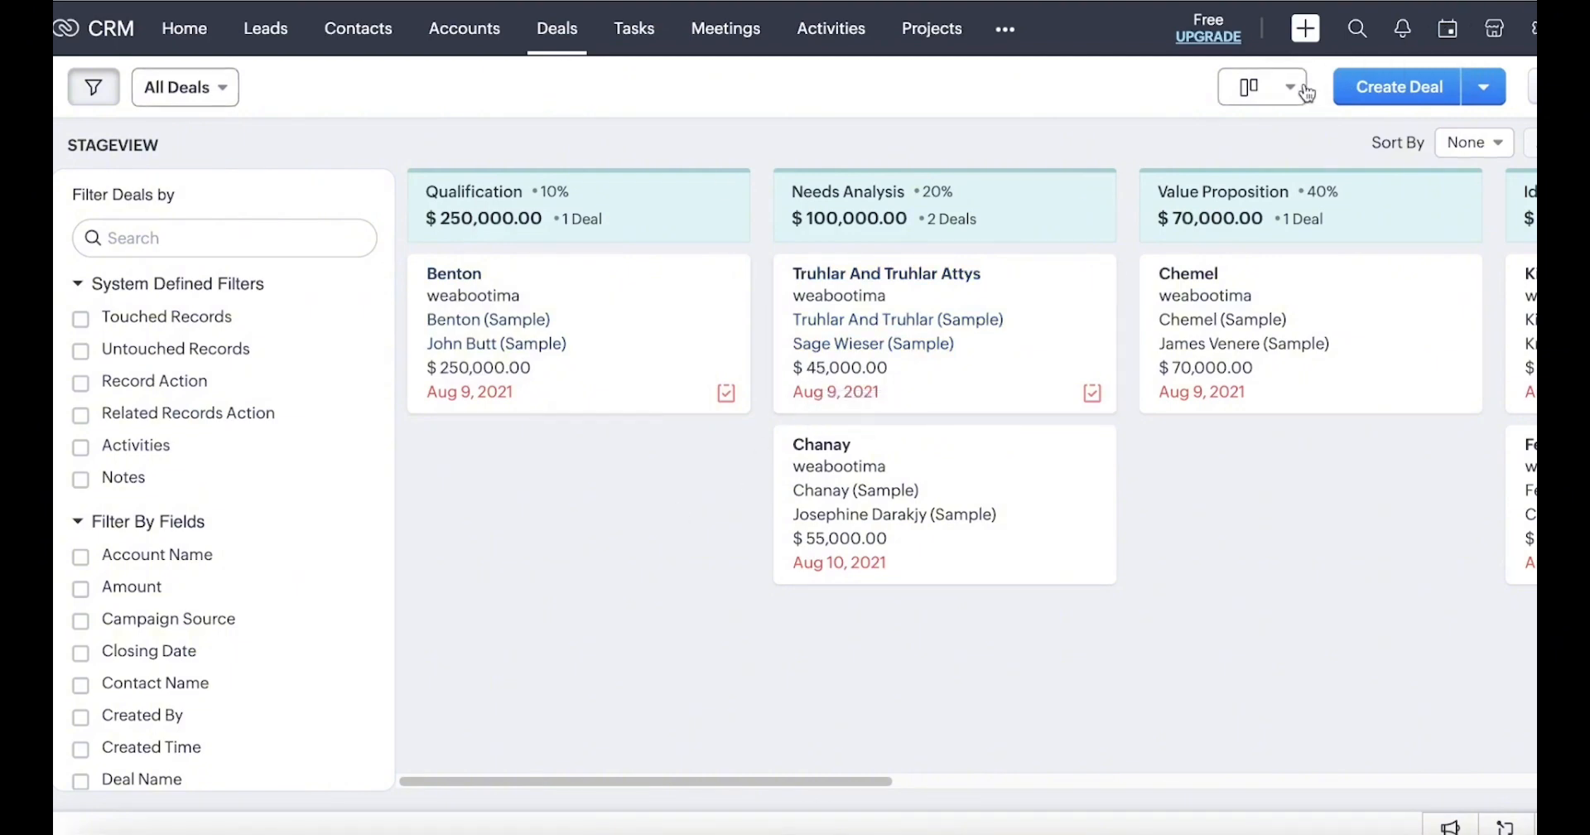
pyautogui.click(1307, 93)
pyautogui.click(1284, 127)
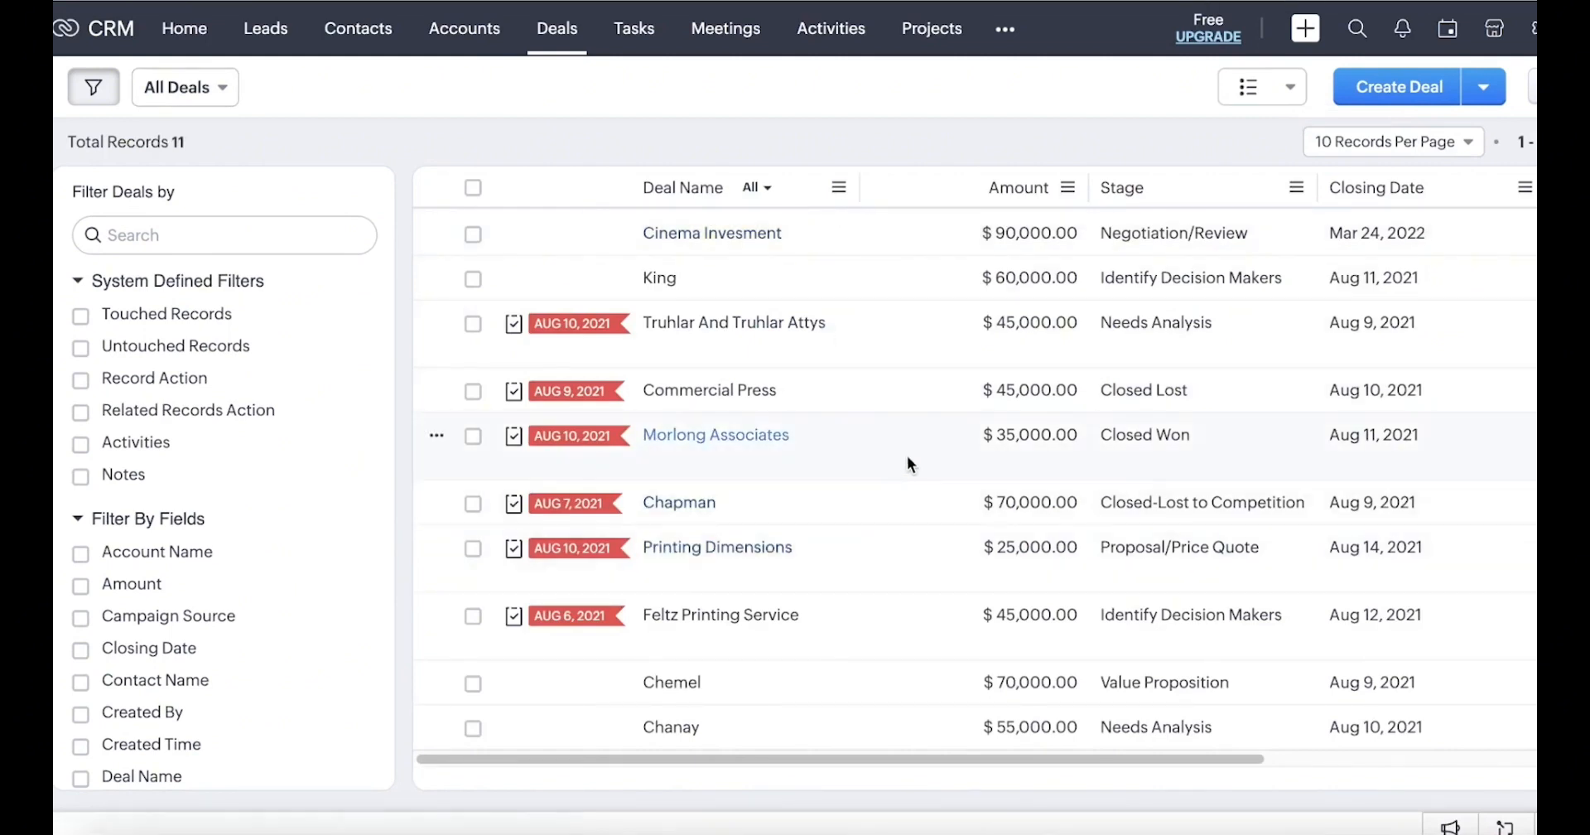
# Start a new deal and name it K-Tech Advancement Solutions
pyautogui.click(1364, 93)
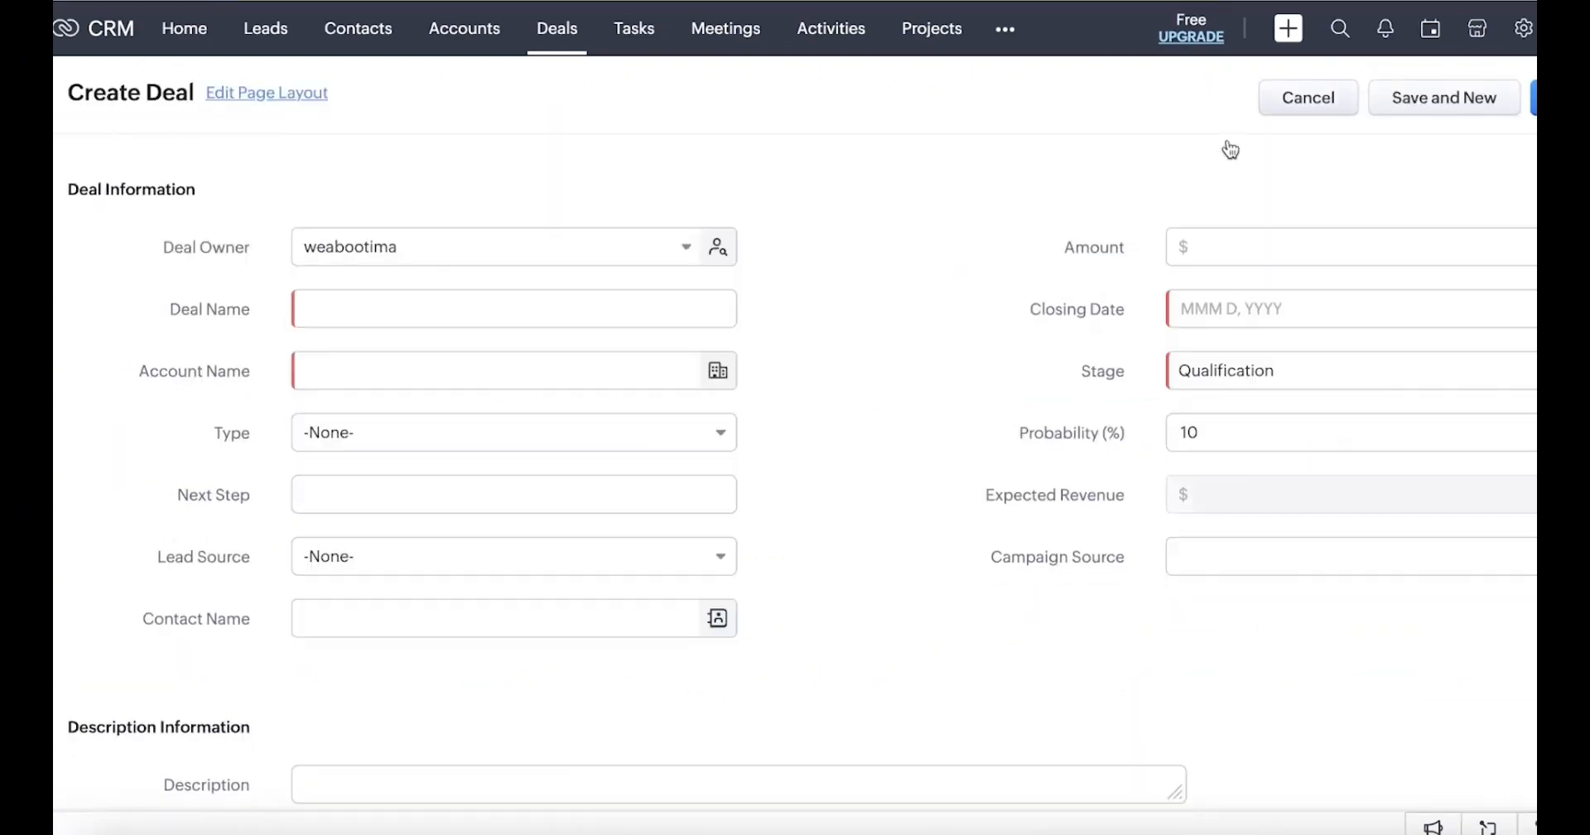
pyautogui.click(441, 300)
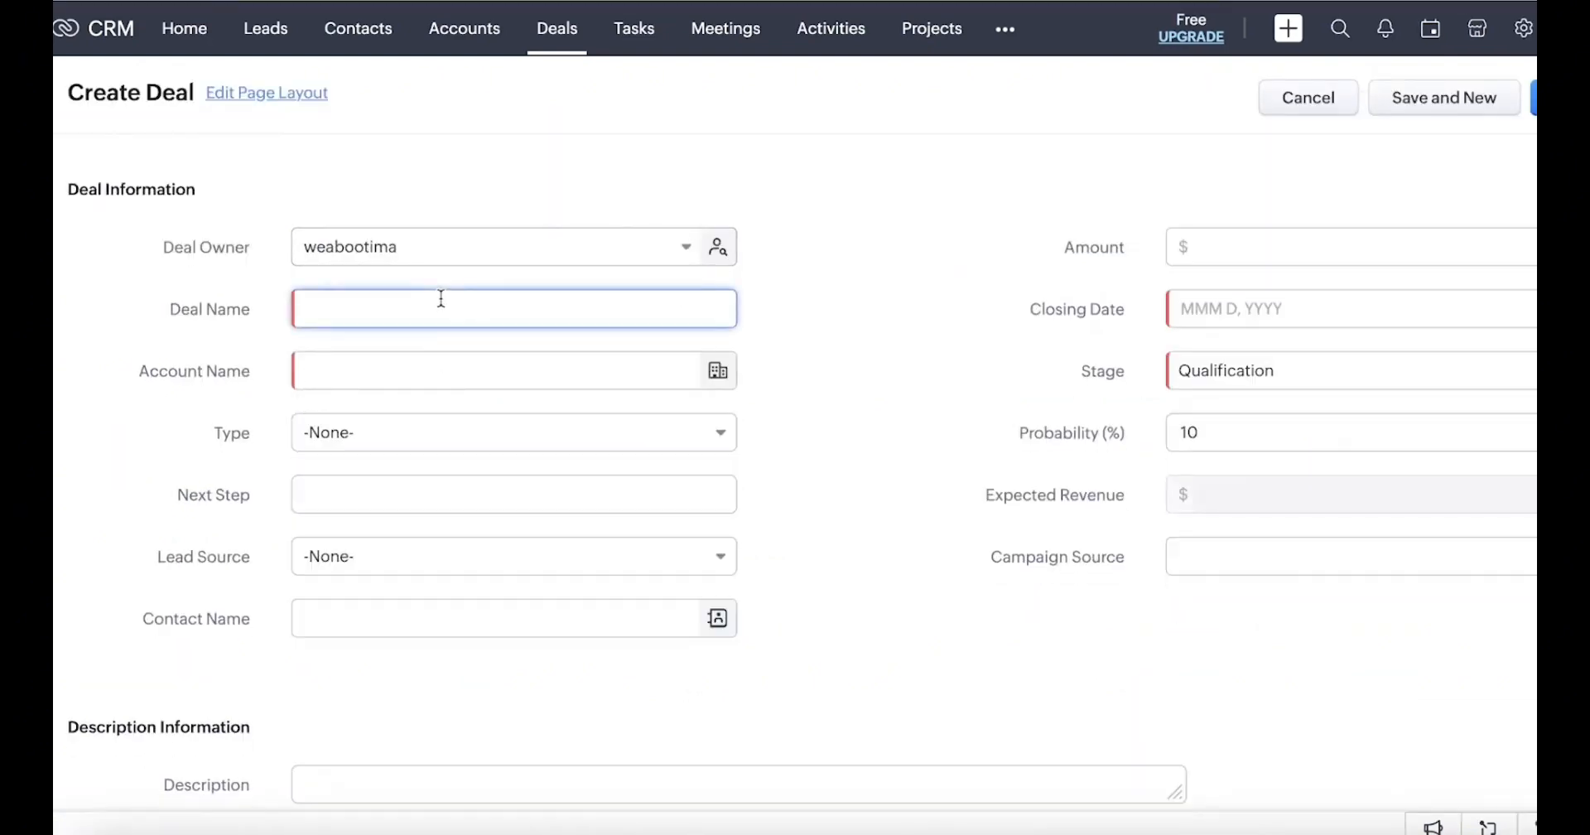
pyautogui.write('K-Tech Advancement Solutions')
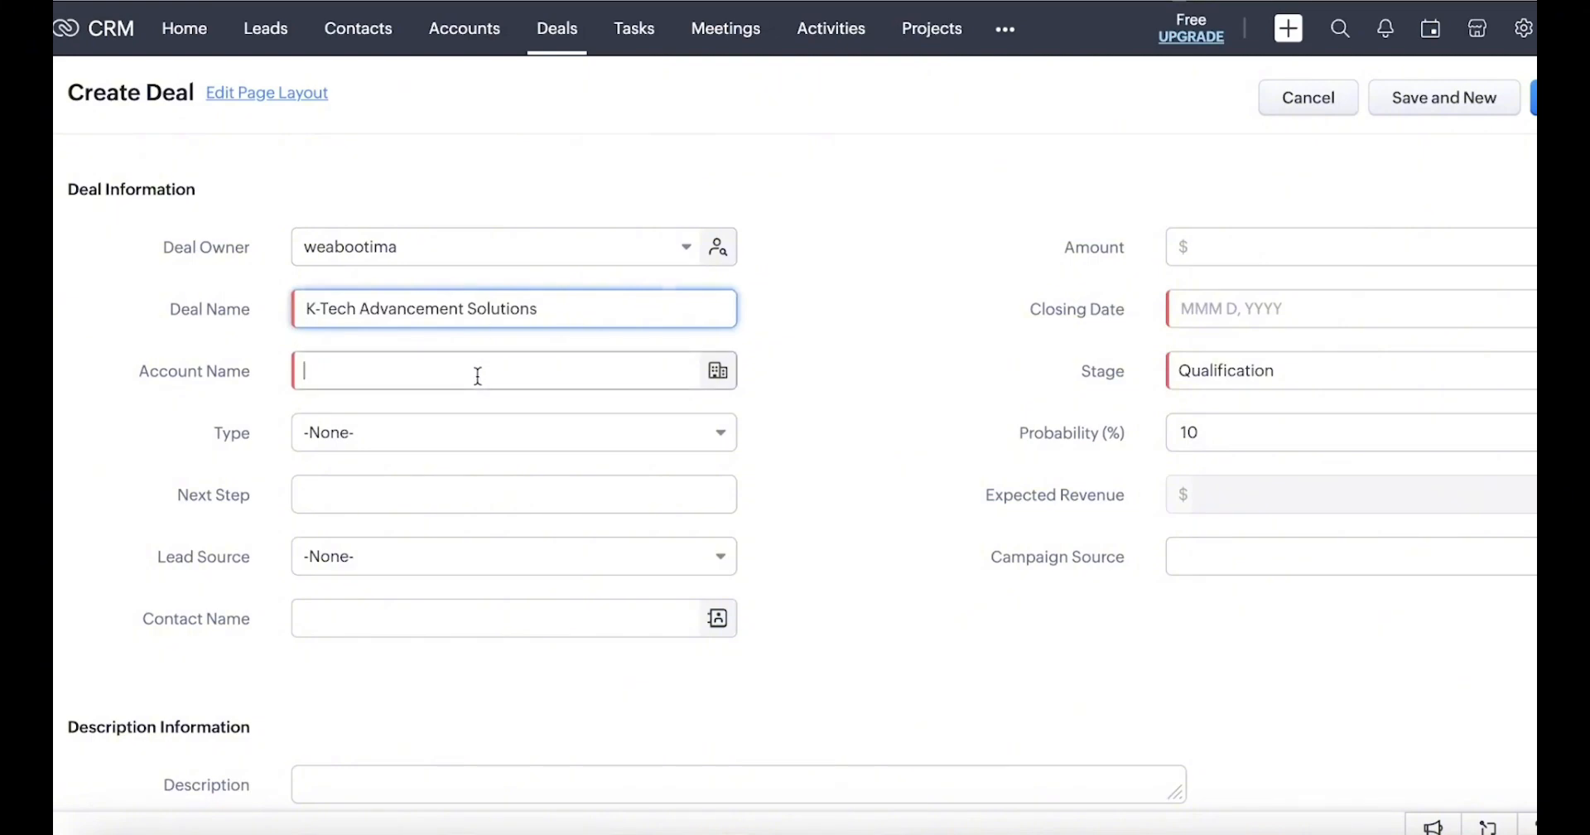
# Link the new deal to the Morlong Associates (Sample) account
pyautogui.click(477, 373)
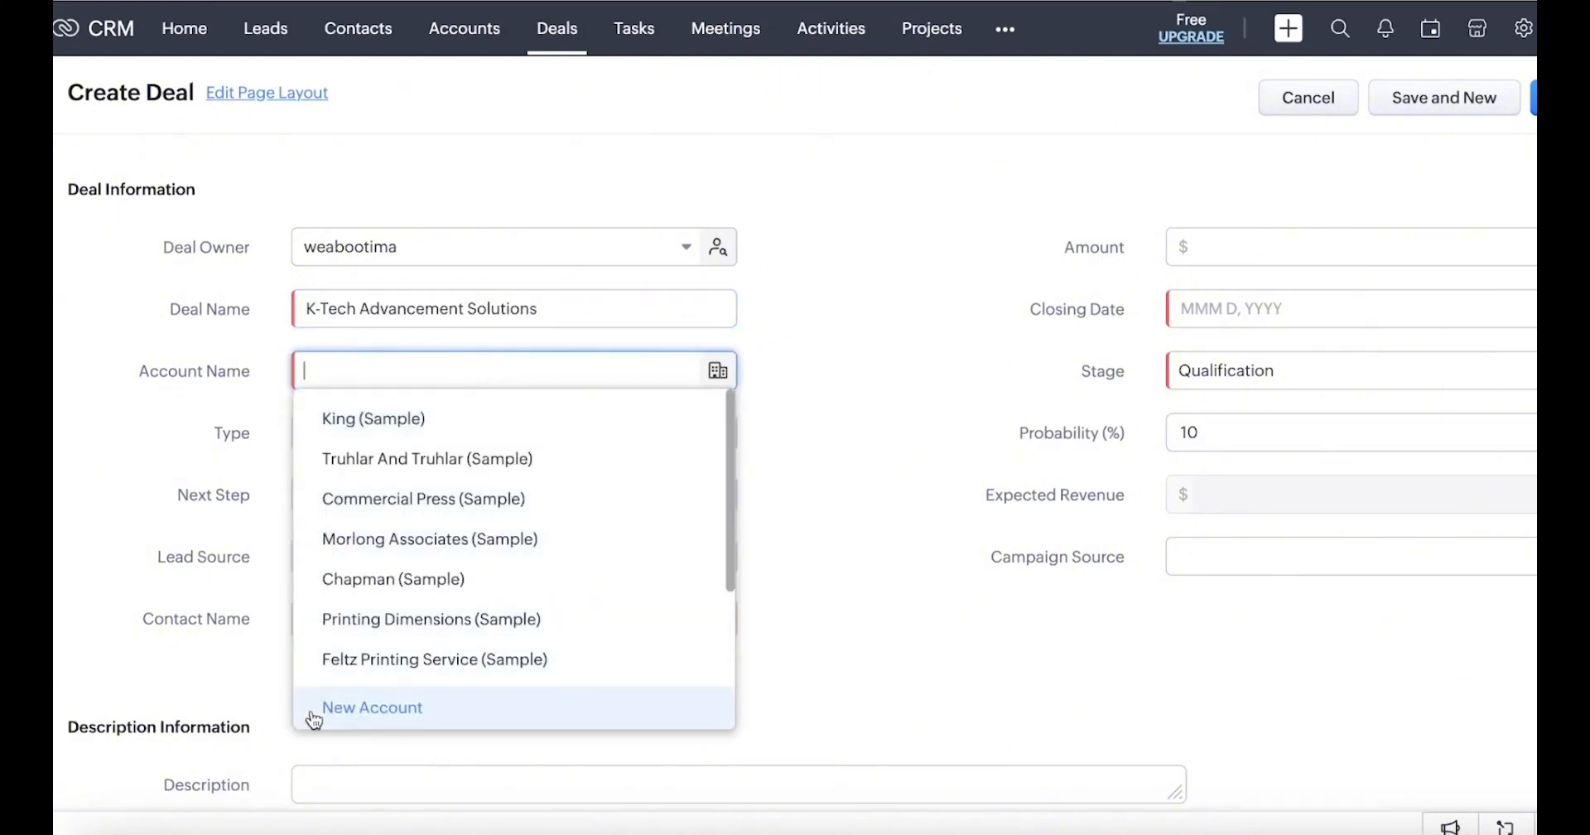
pyautogui.scroll(-2, 382, 591)
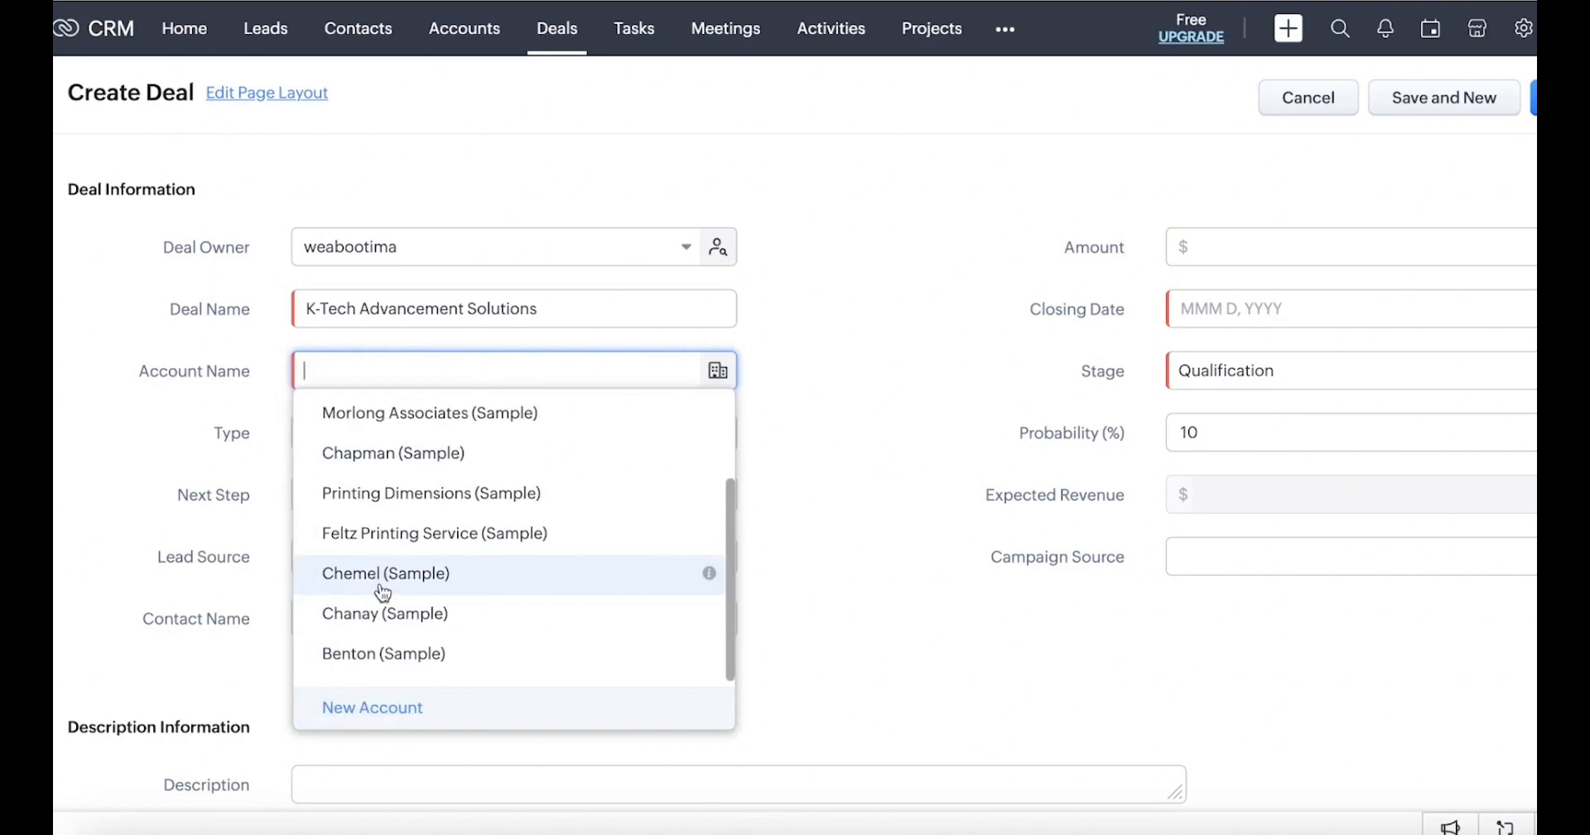
pyautogui.scroll(2, 389, 598)
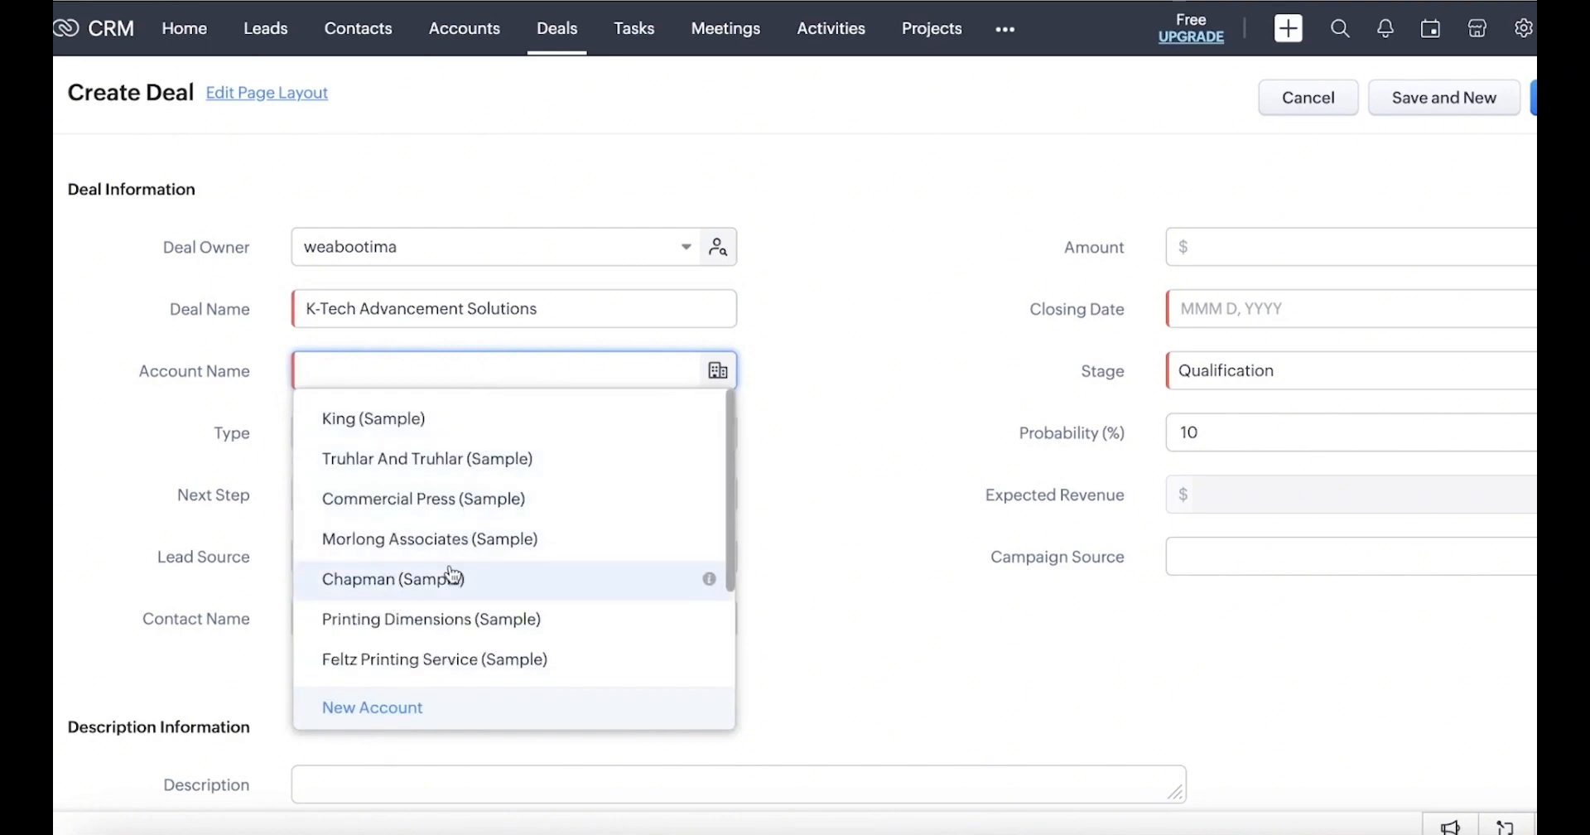
pyautogui.click(454, 539)
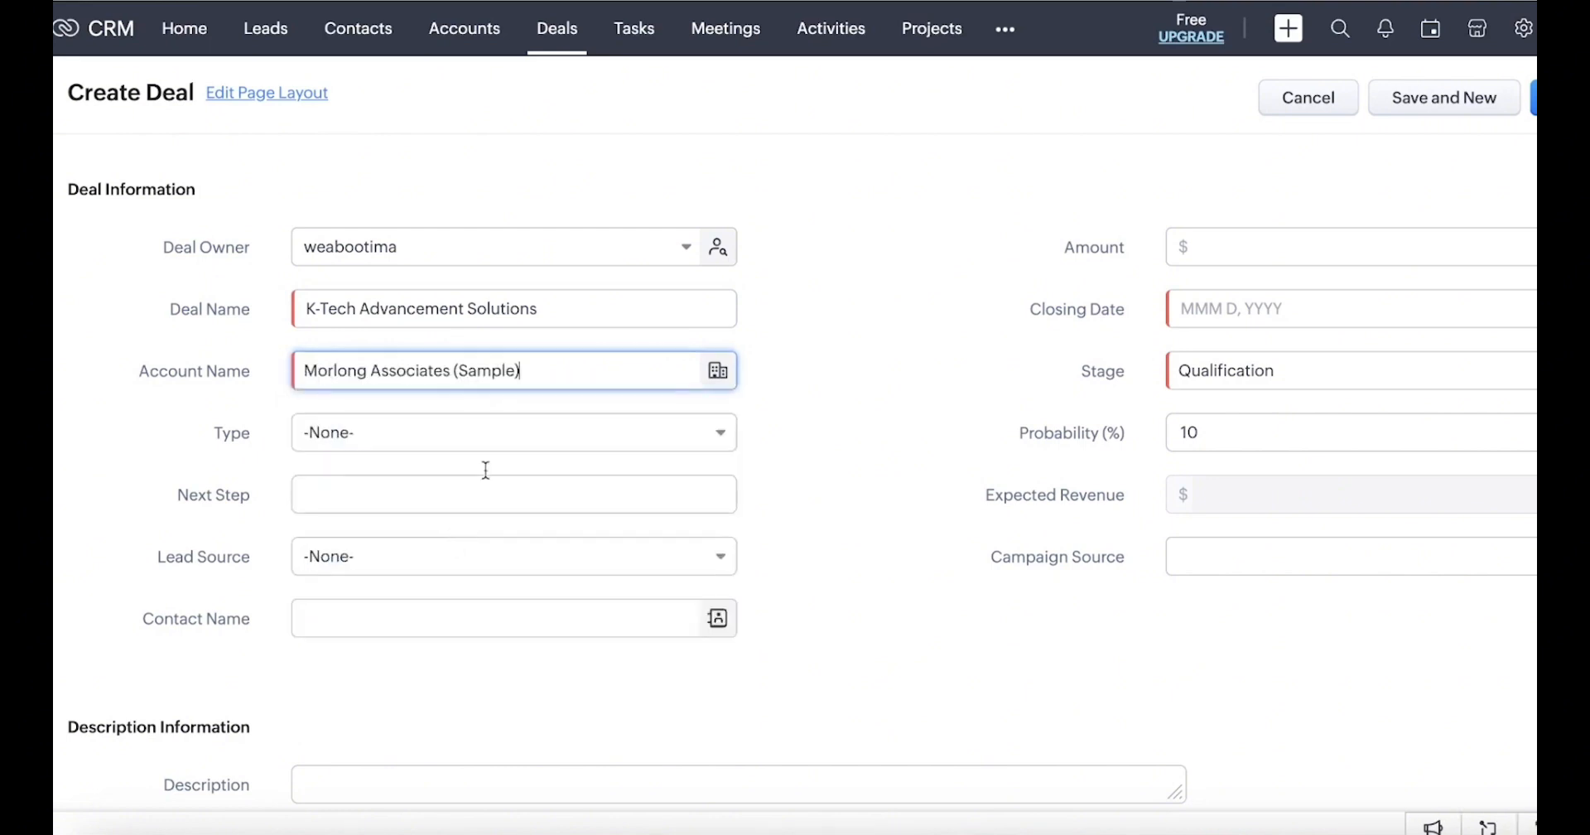
# Set the deal's type to Existing Business and leave the next step empty
pyautogui.click(700, 431)
pyautogui.click(579, 528)
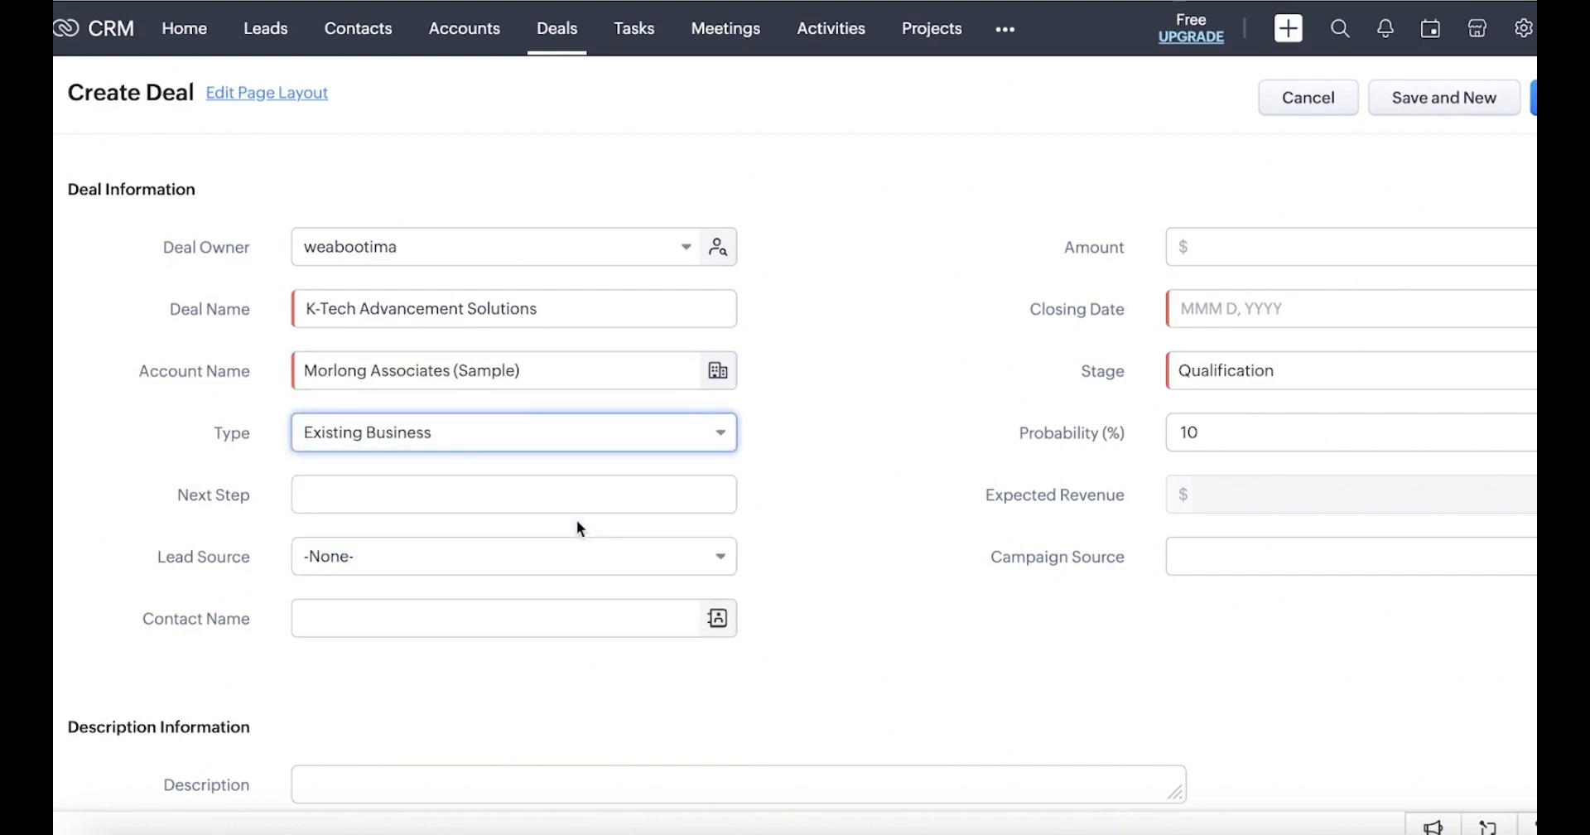
pyautogui.click(578, 493)
pyautogui.click(574, 443)
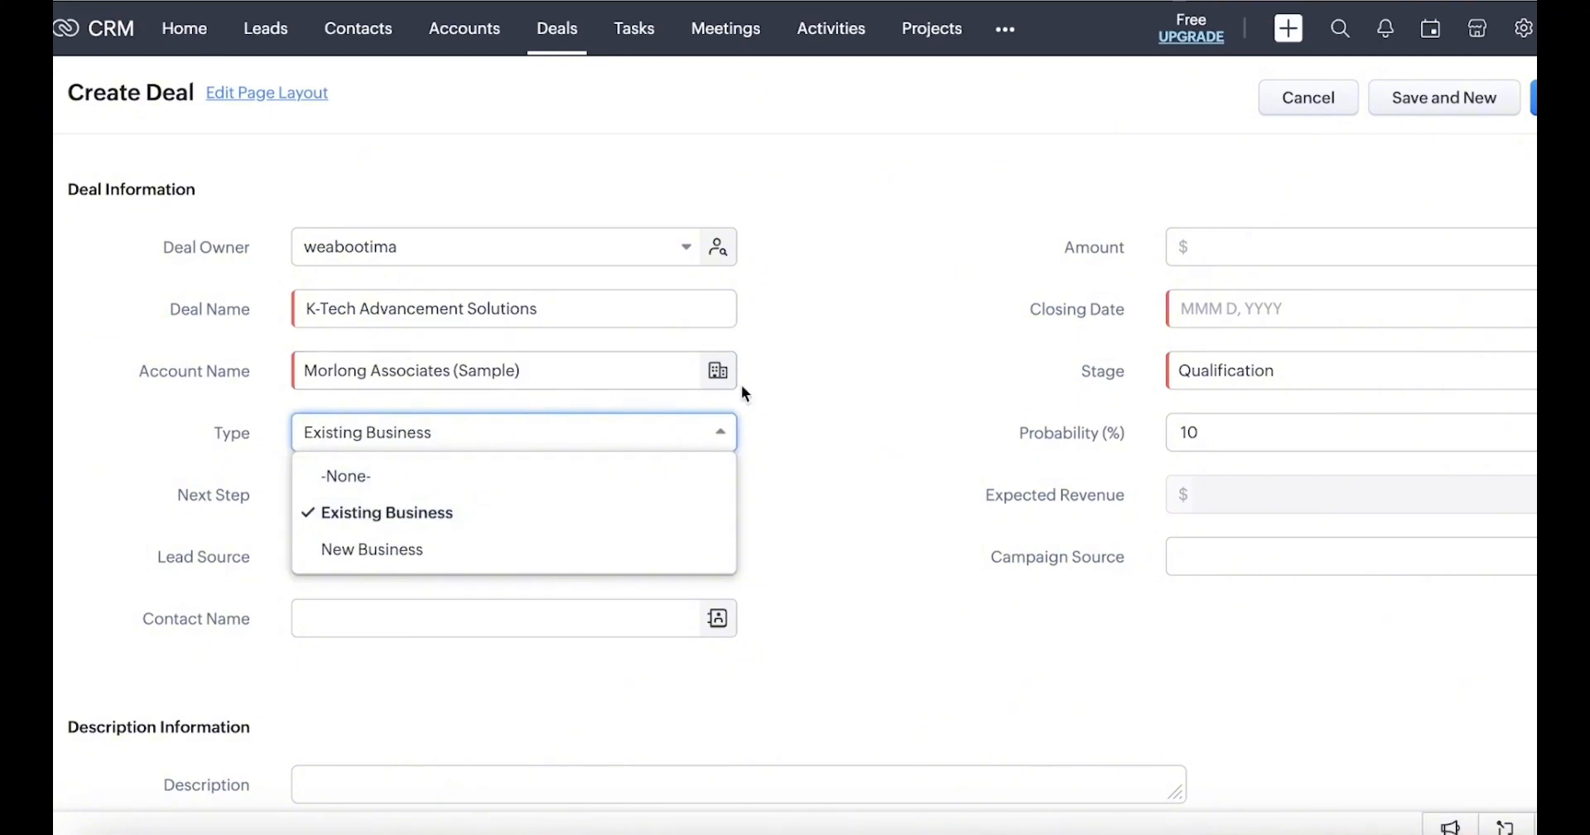
pyautogui.click(757, 403)
pyautogui.click(497, 477)
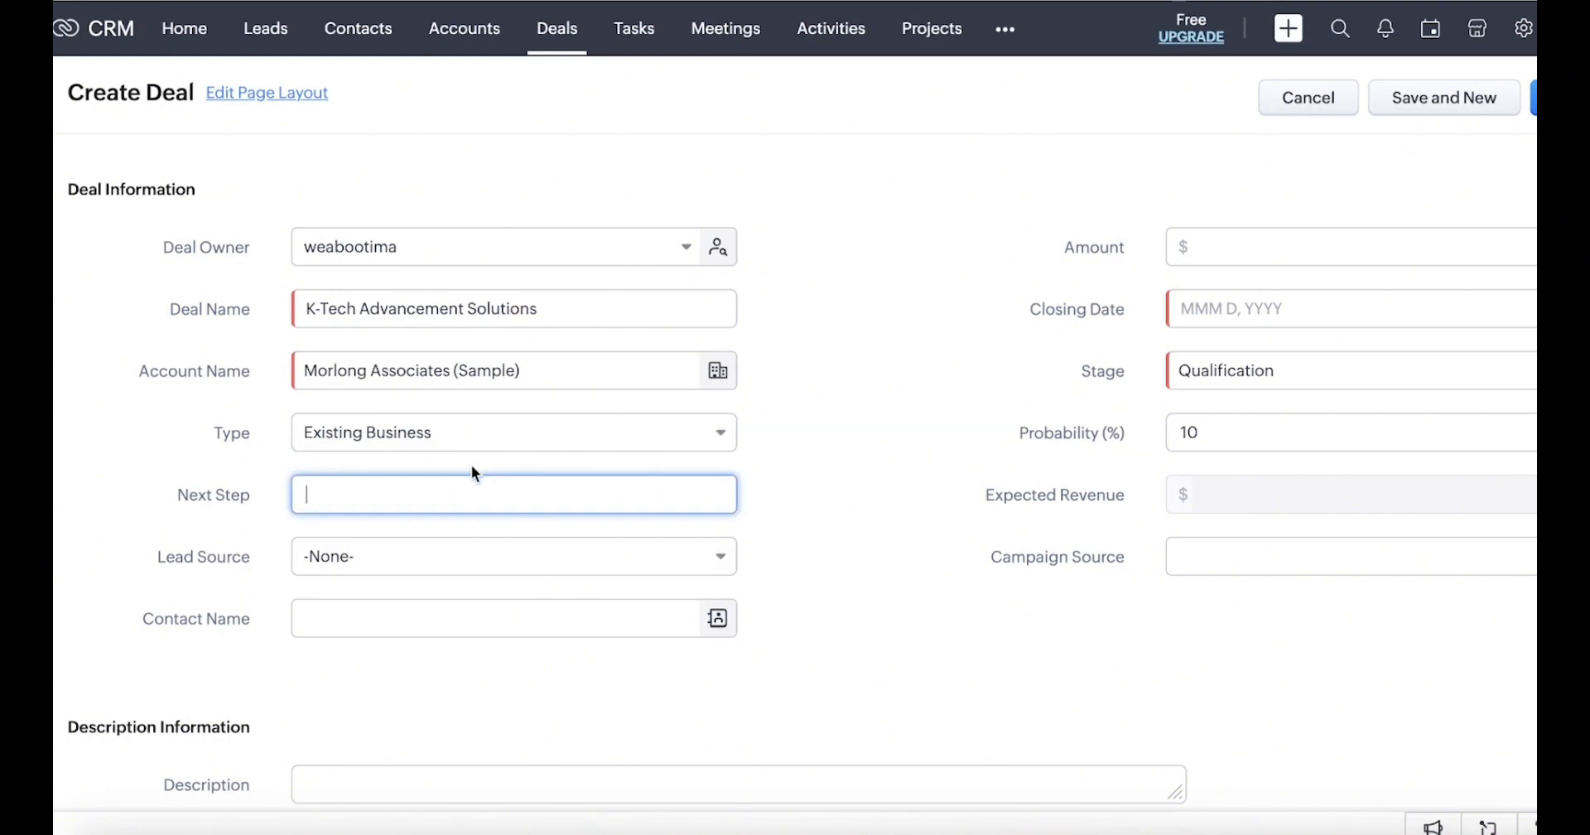
# Set the deal's lead source to Cold Call and choose the sample contact from Morlong Associates
pyautogui.click(402, 558)
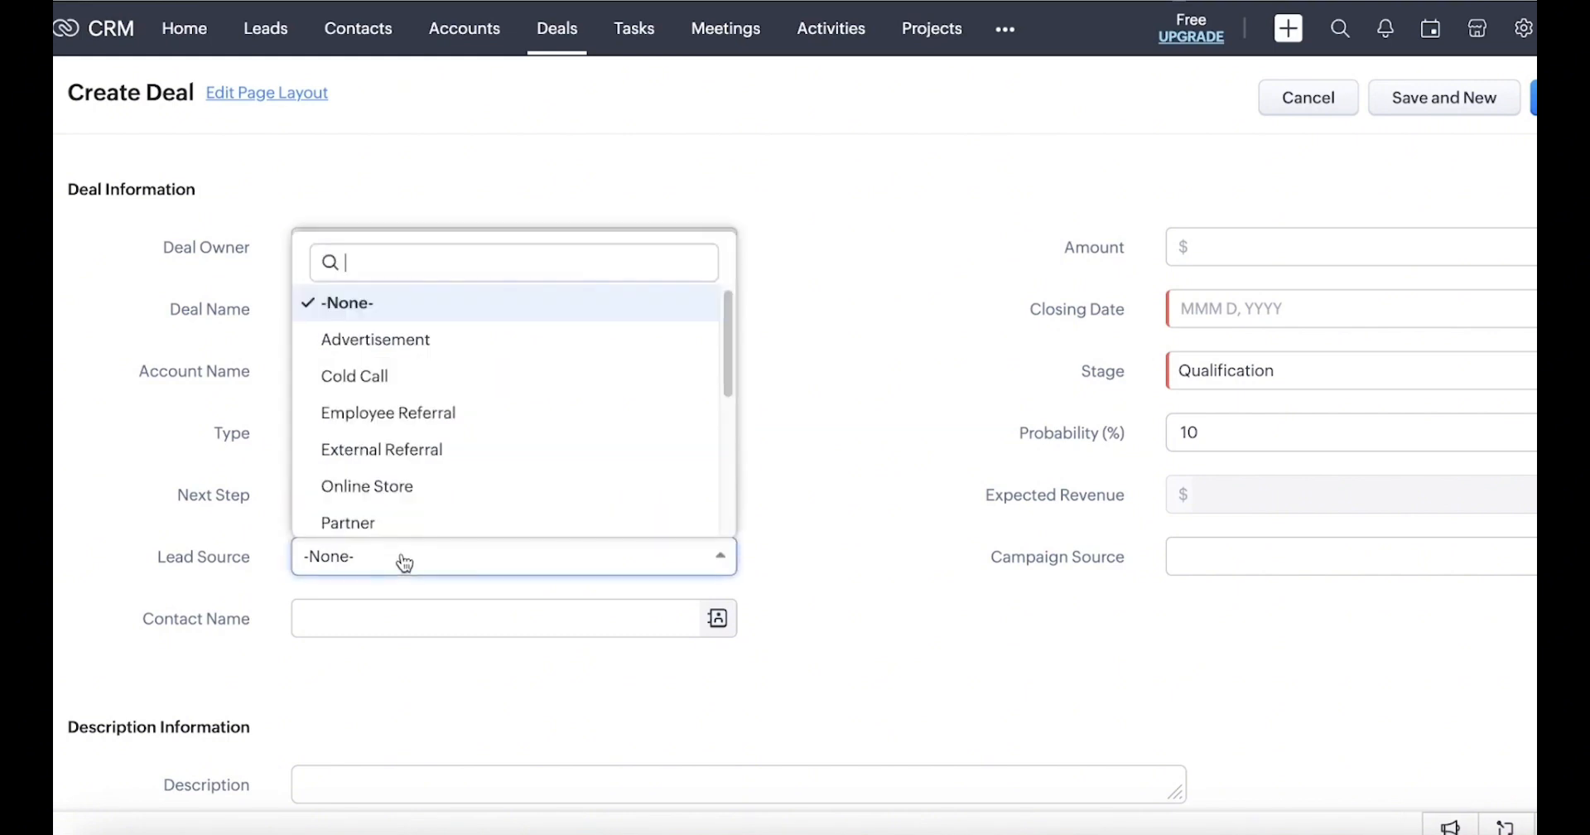
pyautogui.click(418, 377)
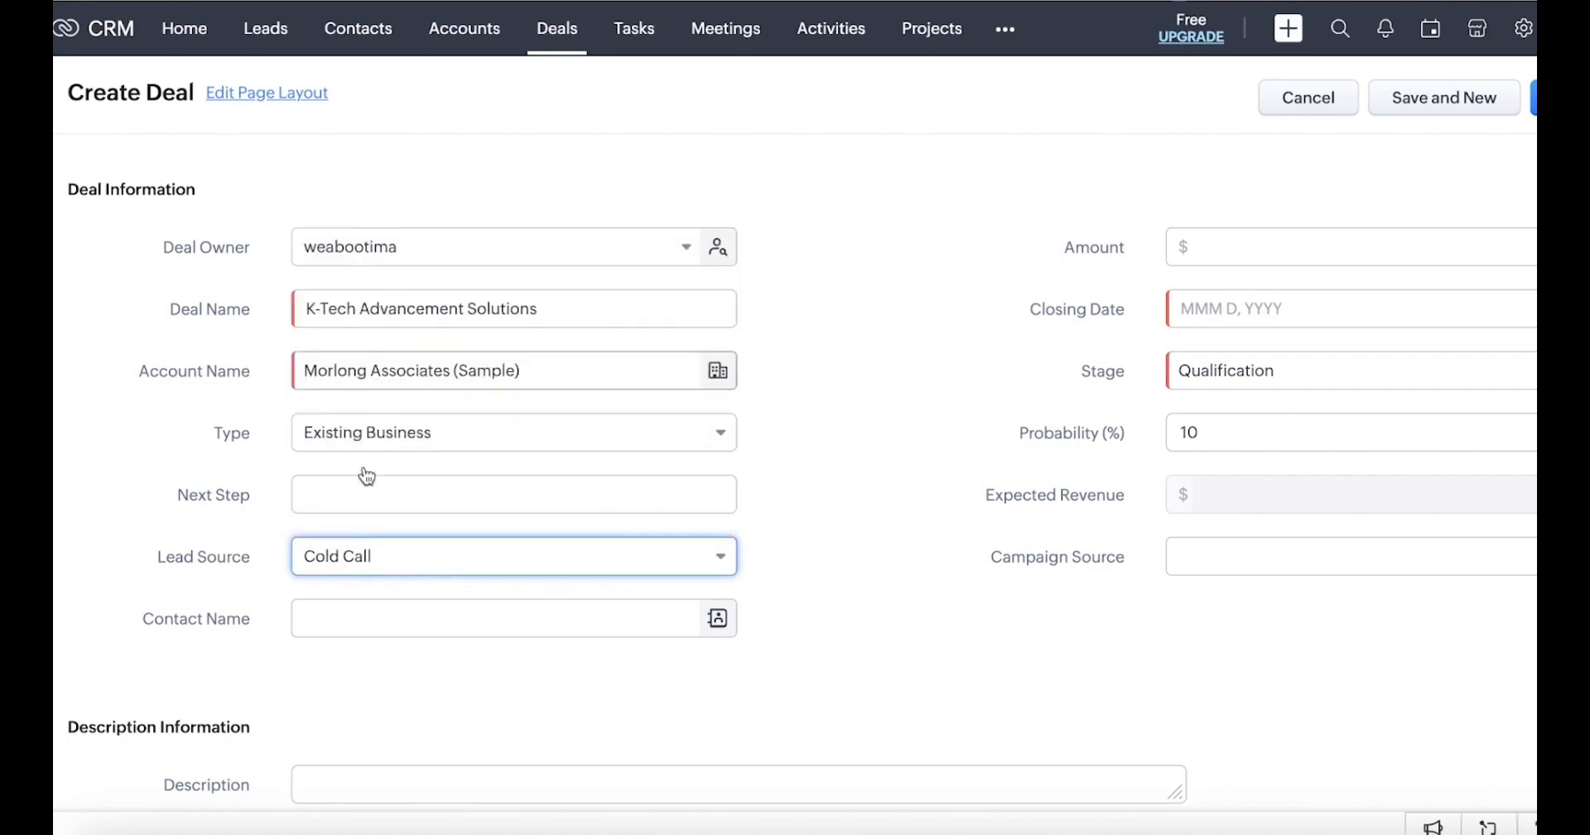
pyautogui.click(552, 621)
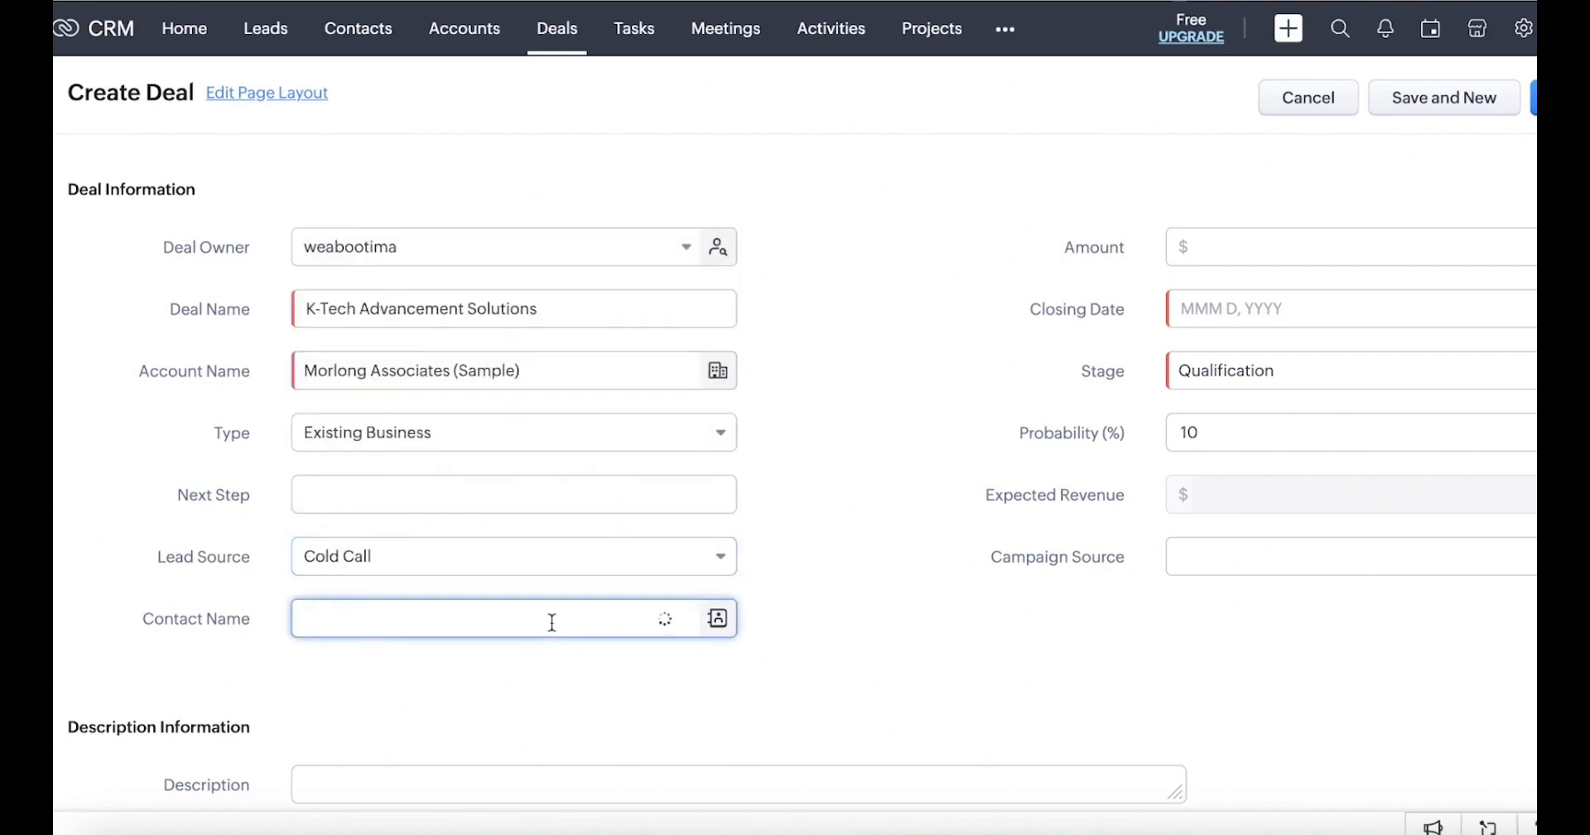
pyautogui.scroll(-2, 579, 476)
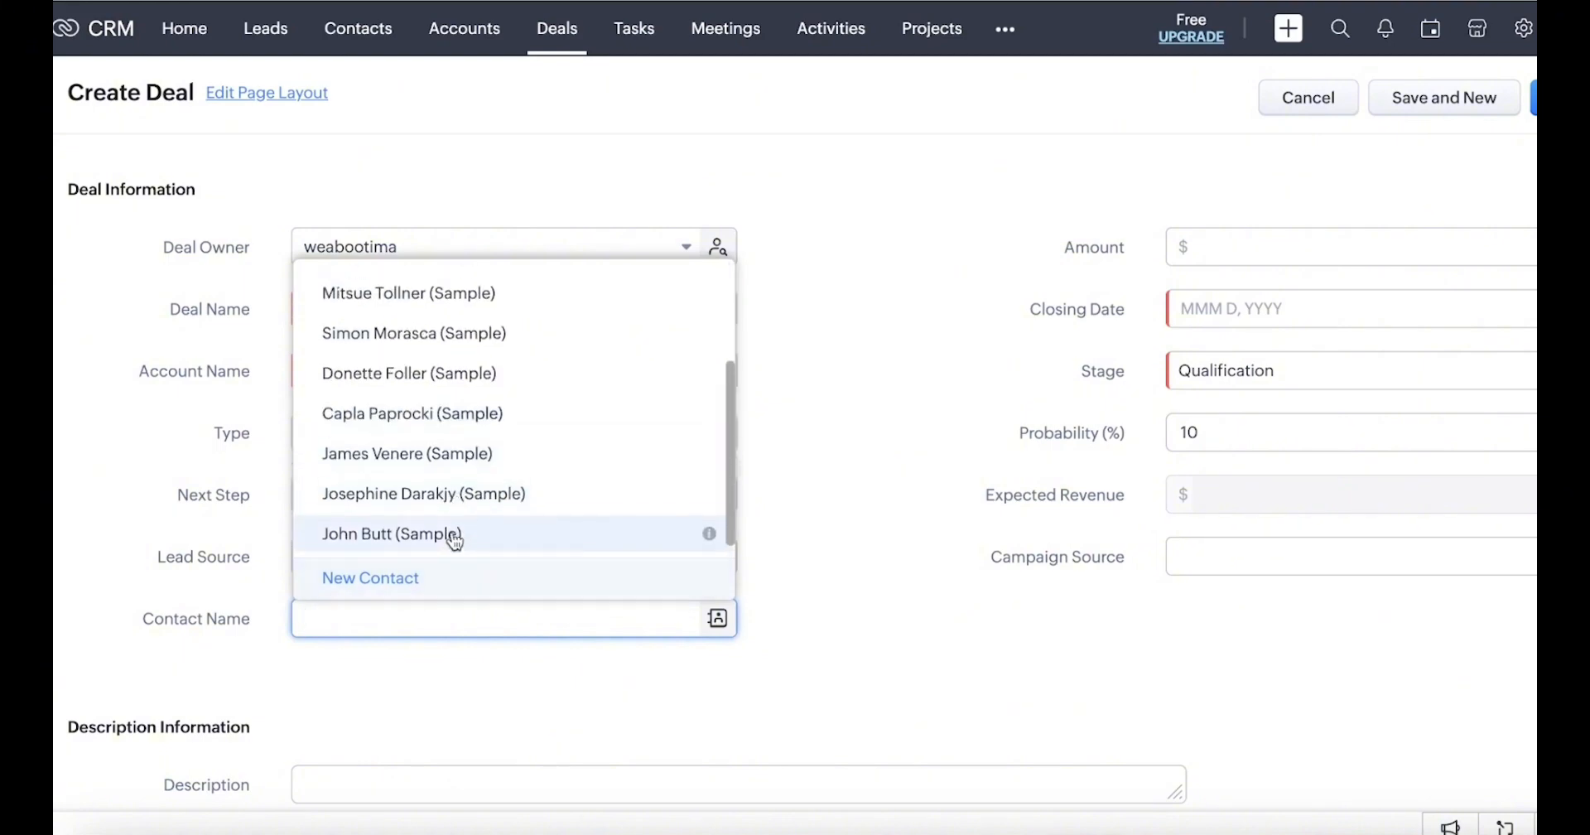
pyautogui.scroll(2, 452, 534)
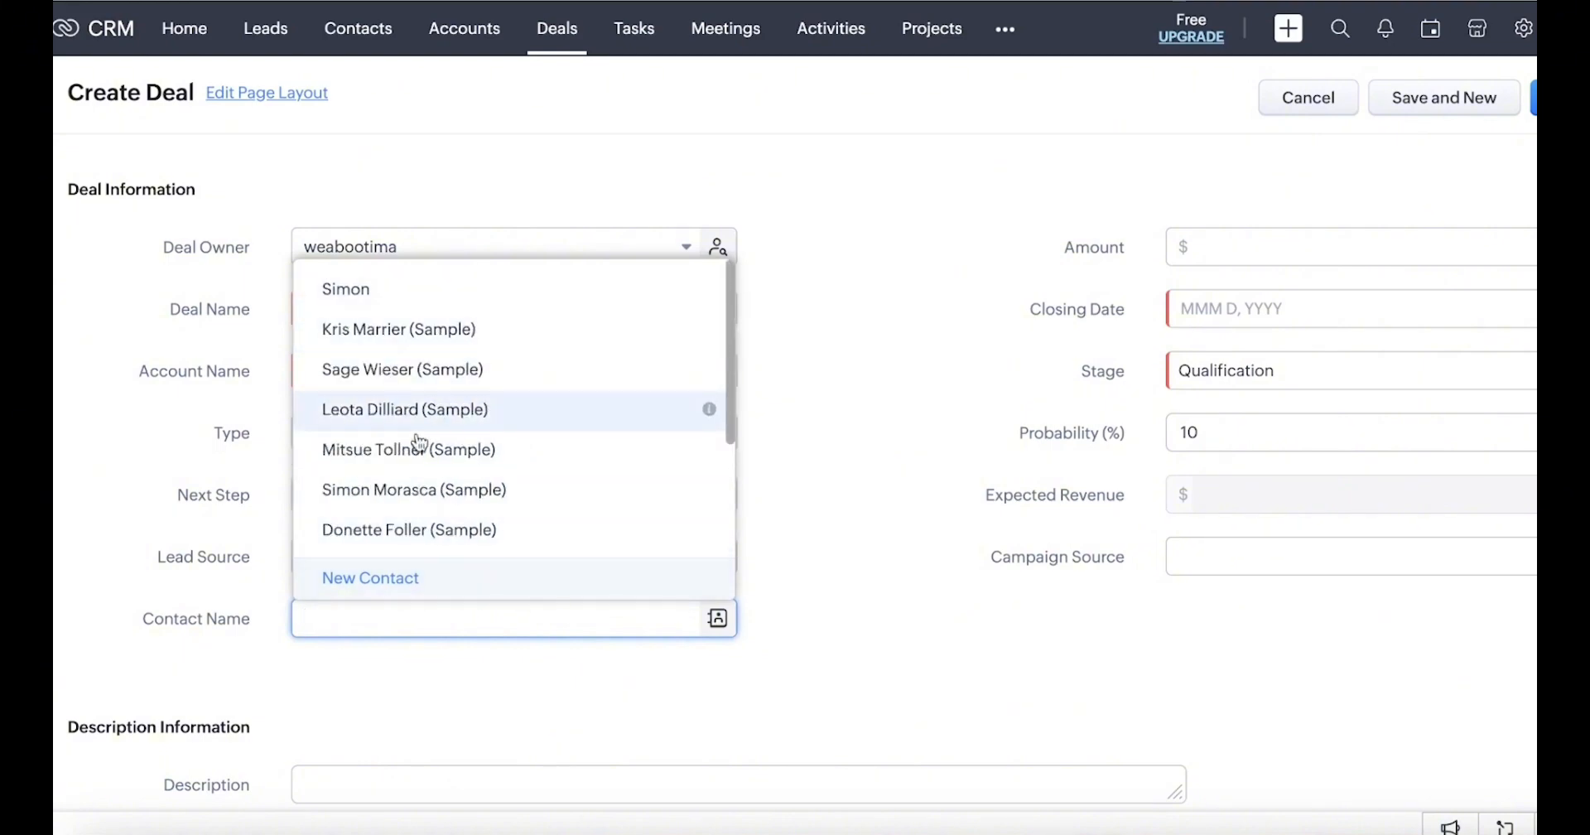
pyautogui.click(411, 449)
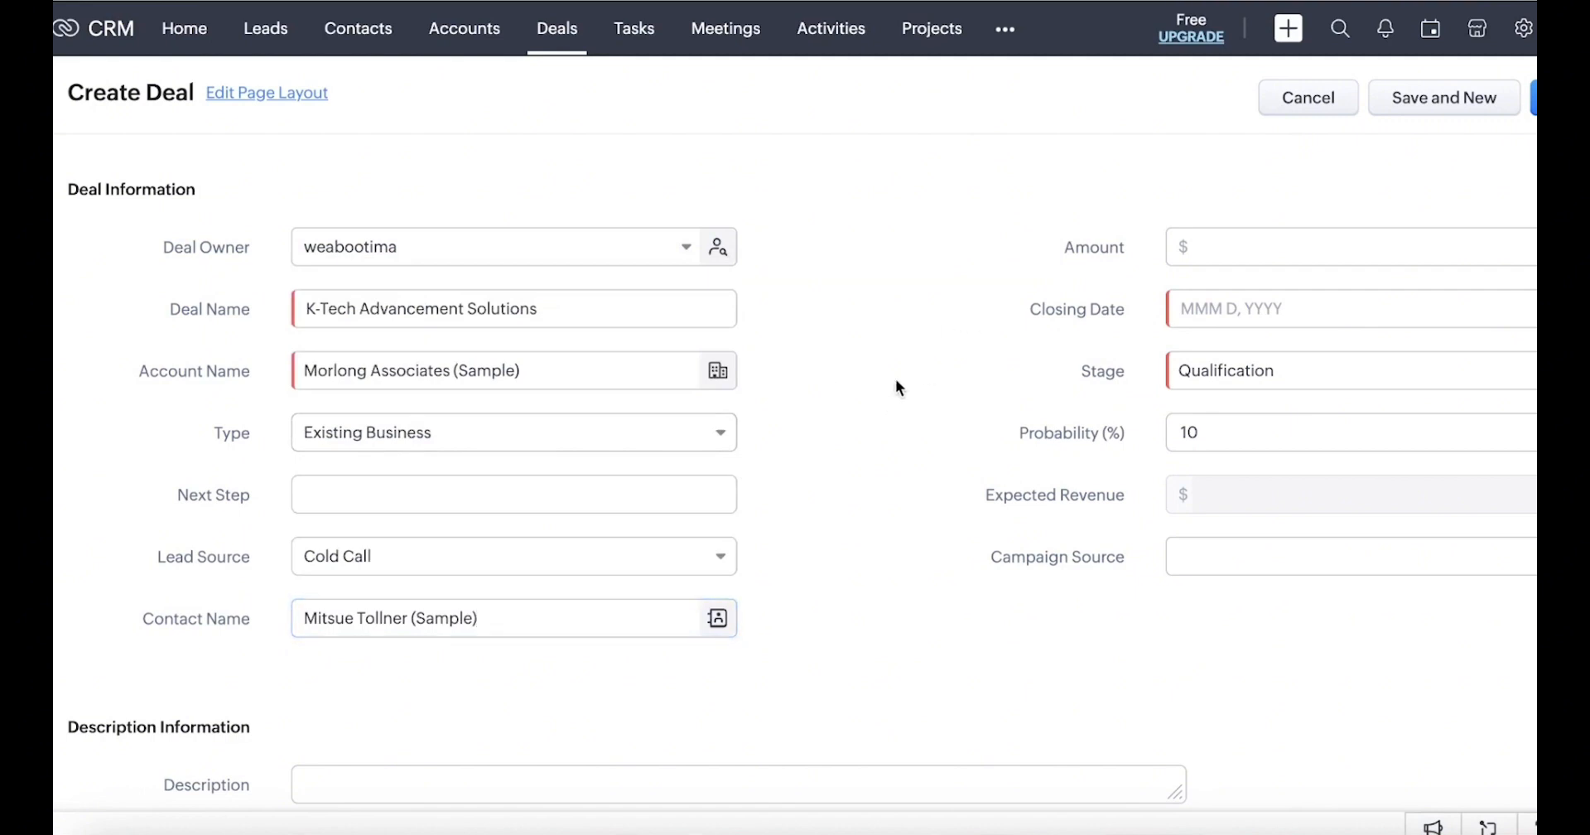
# Enter 1200 dollars as the deal's amount
pyautogui.click(1262, 246)
pyautogui.write('12')
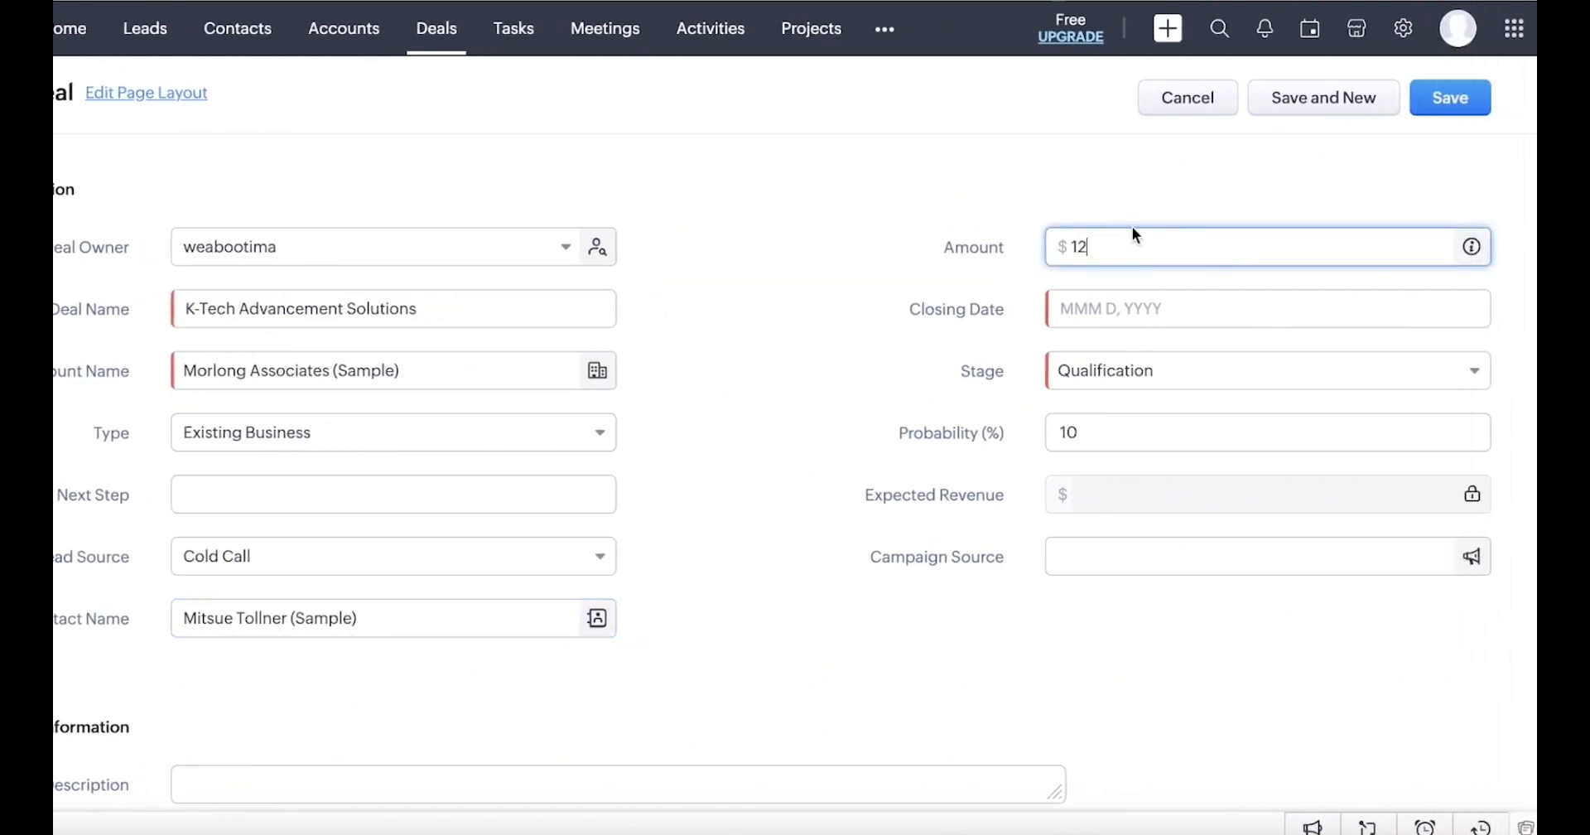
pyautogui.write('00')
pyautogui.click(823, 272)
# Set the deal's closing date to Oct 11, 2023
pyautogui.click(1141, 306)
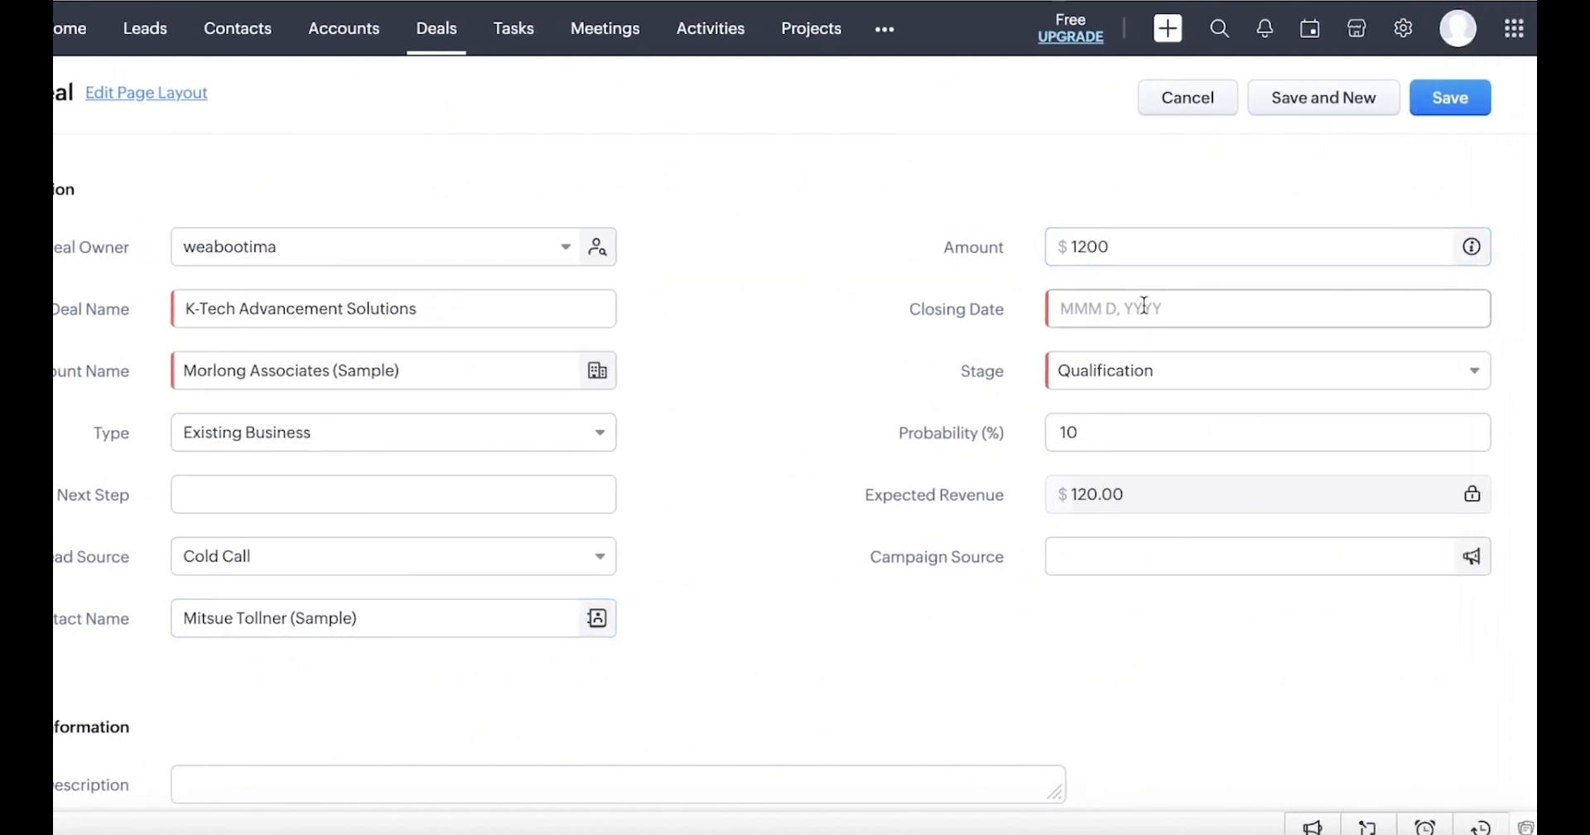
pyautogui.click(1268, 566)
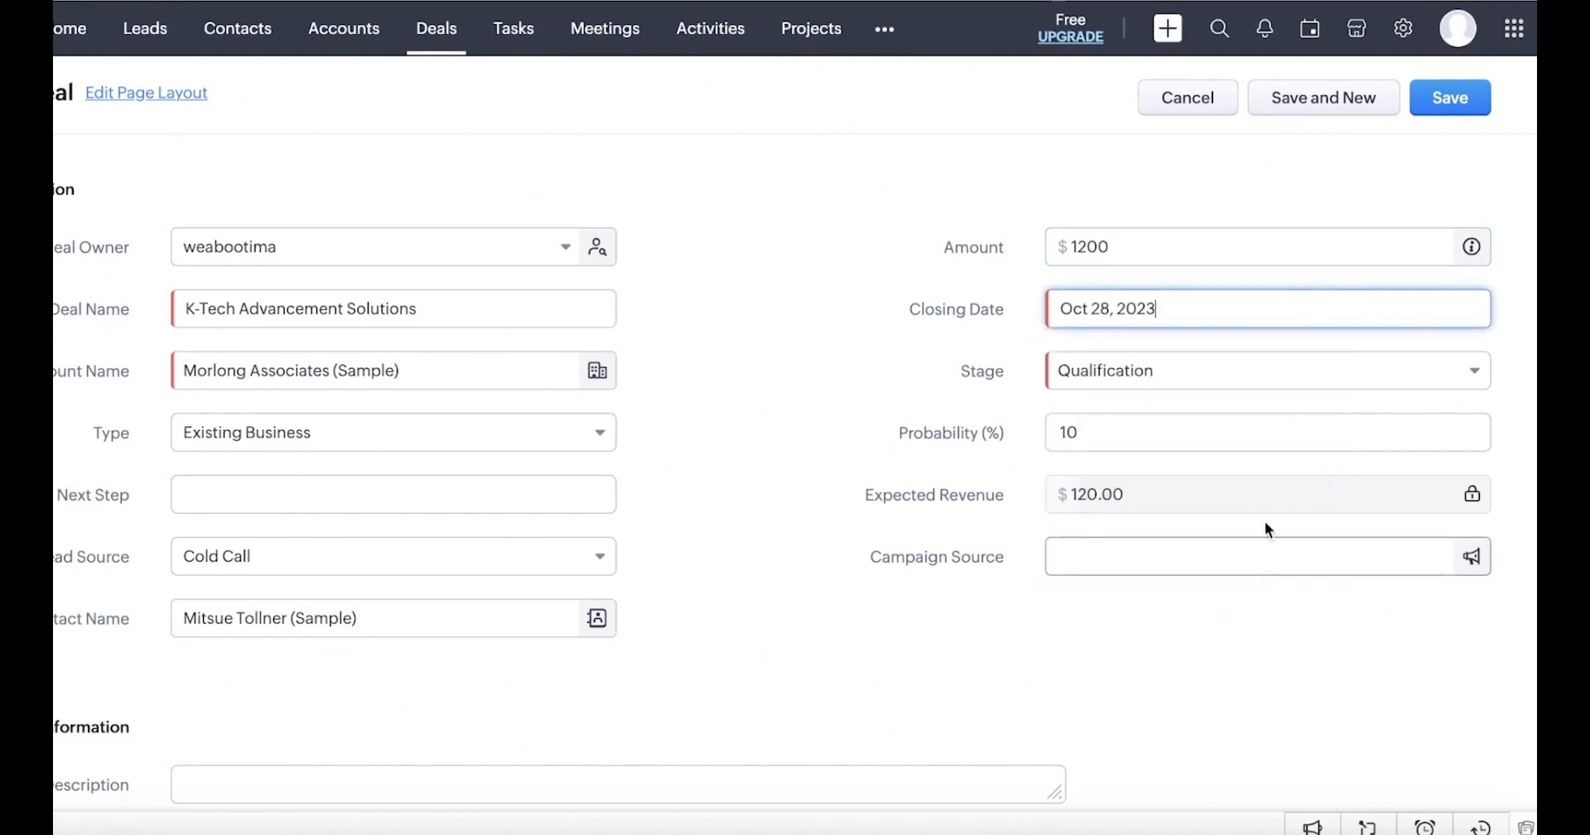
pyautogui.click(1176, 313)
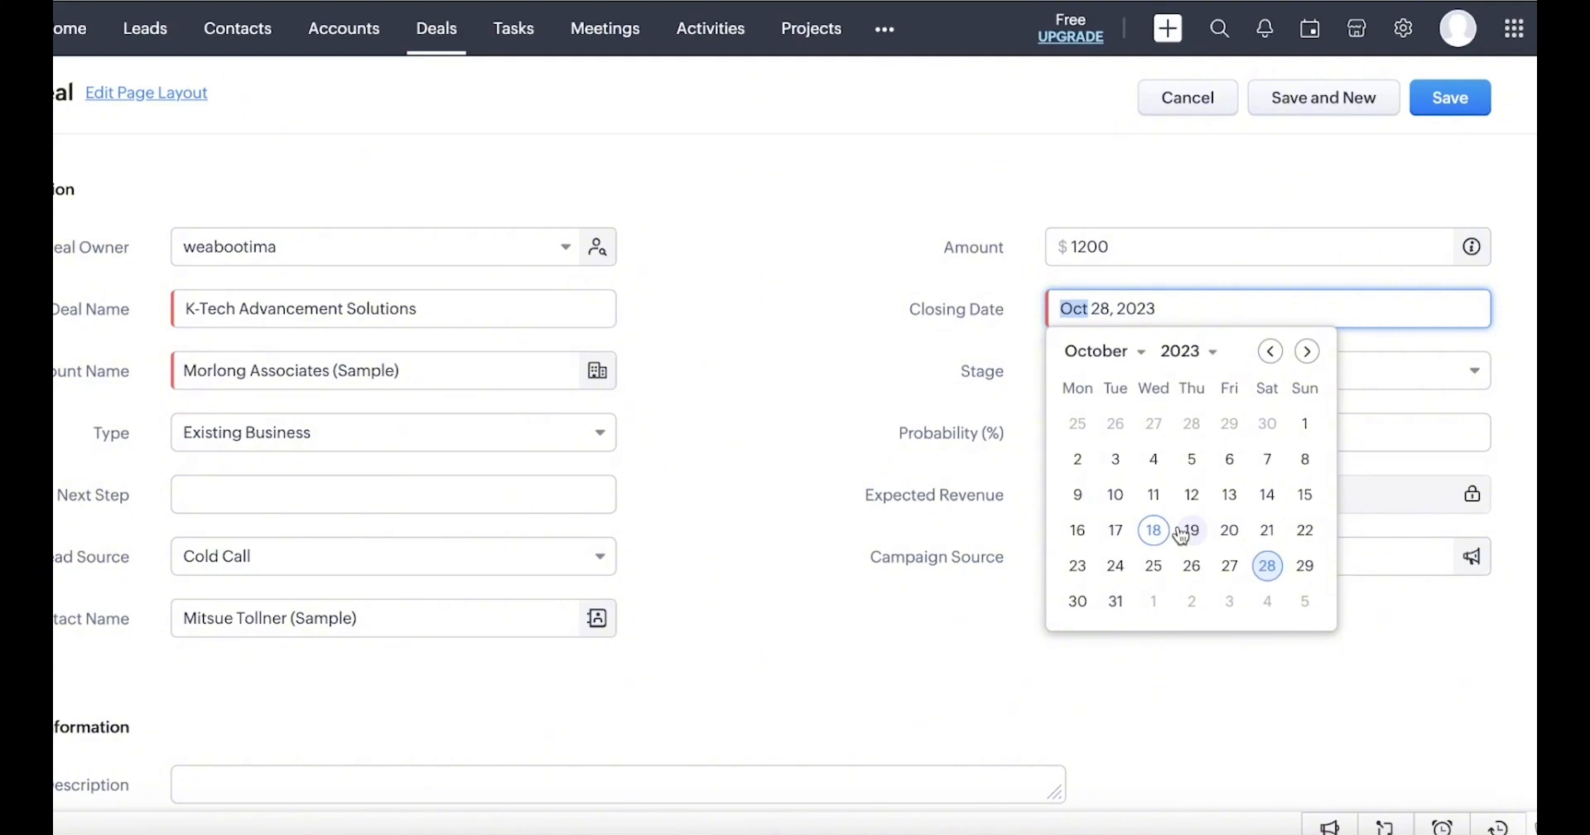
pyautogui.click(1185, 533)
pyautogui.click(1180, 301)
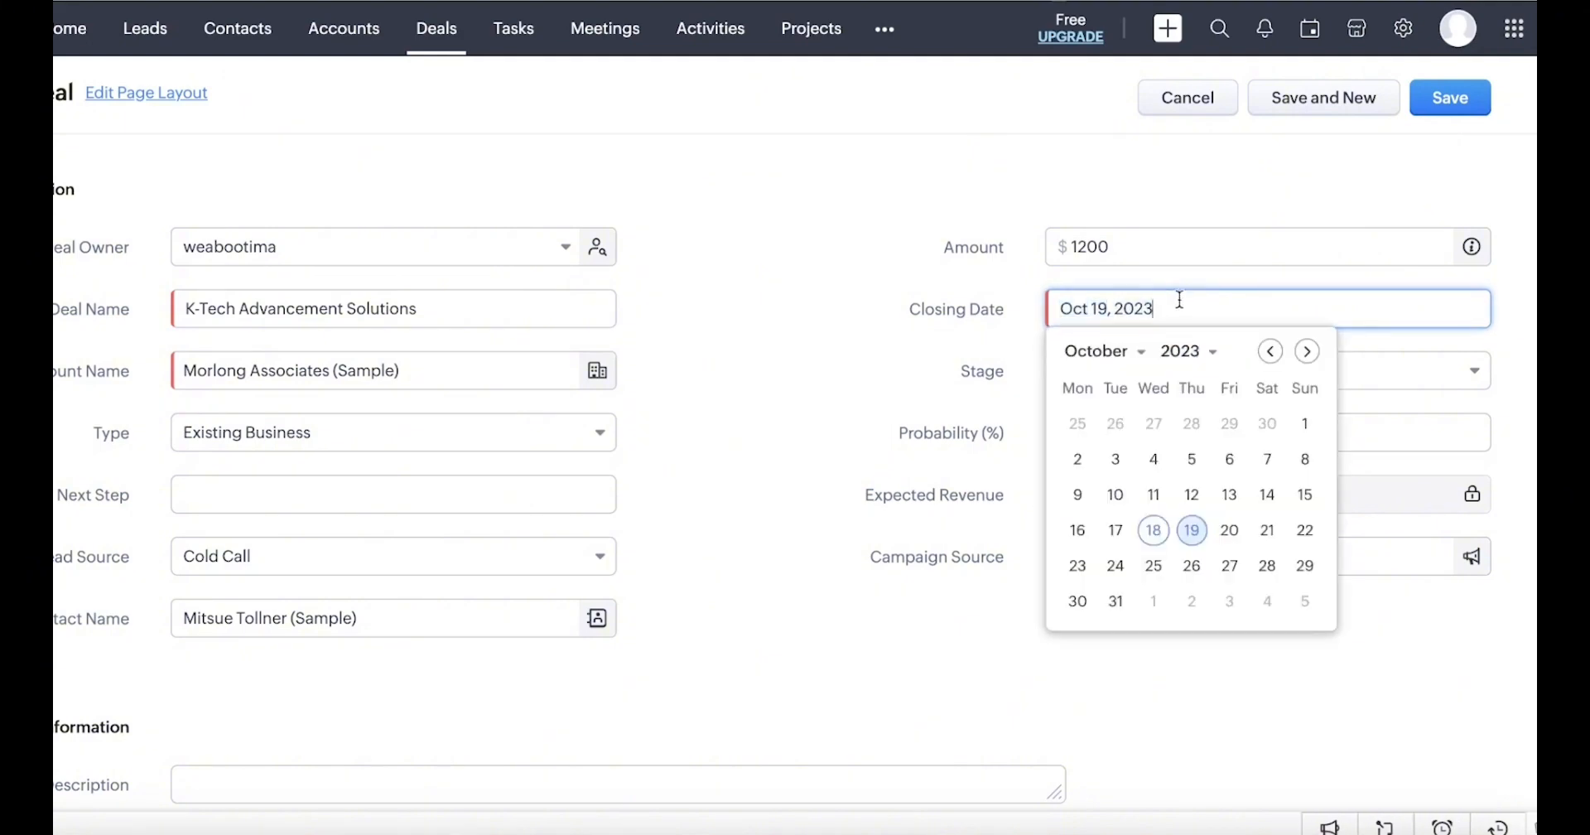
pyautogui.click(1163, 493)
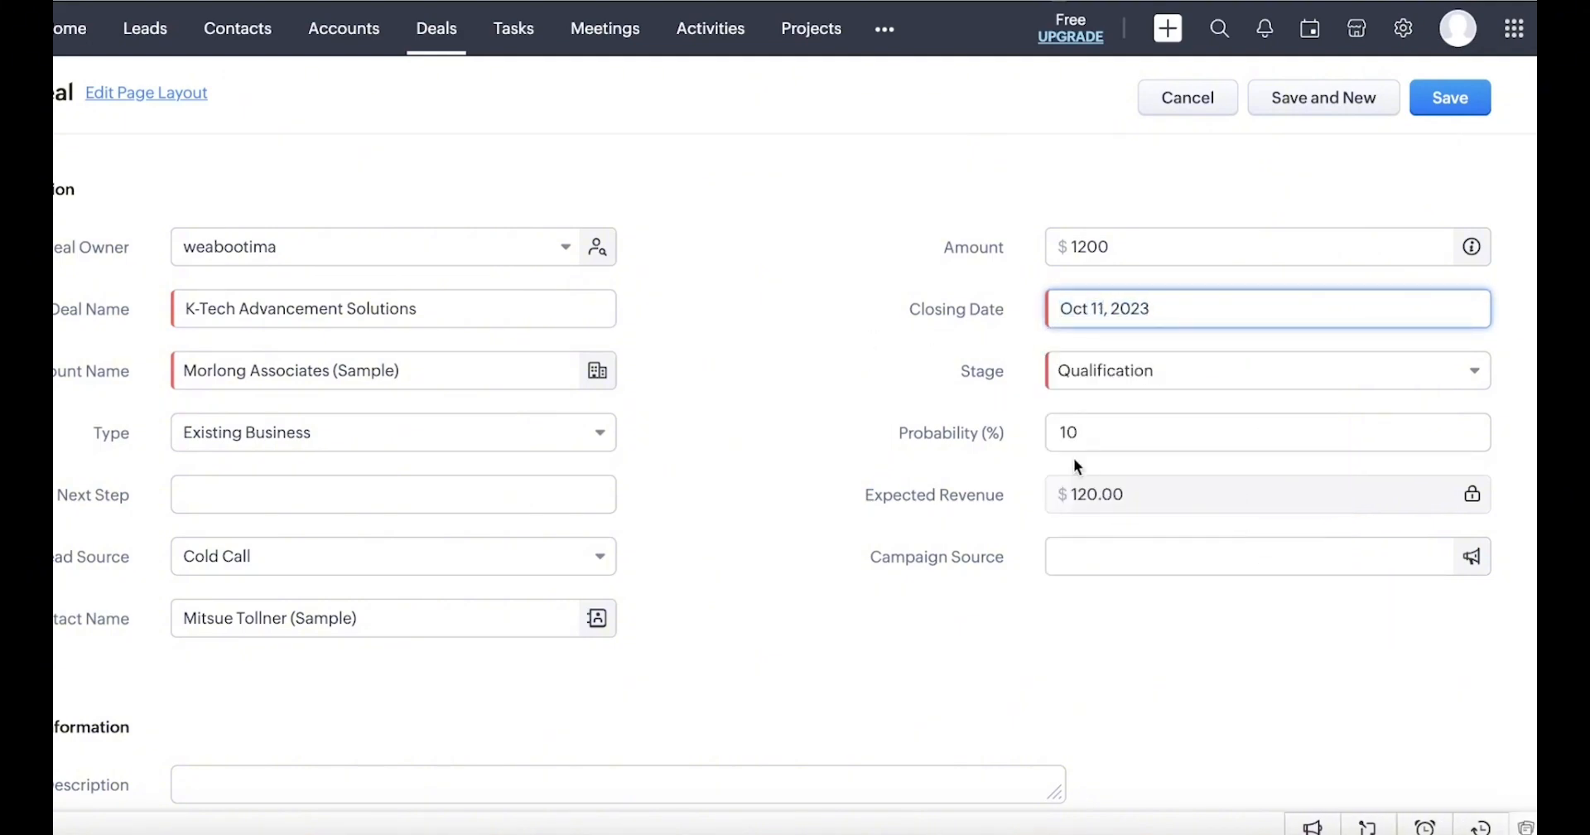
# Set the deal's stage to Value Proposition and its probability to 90 percent
pyautogui.click(1079, 383)
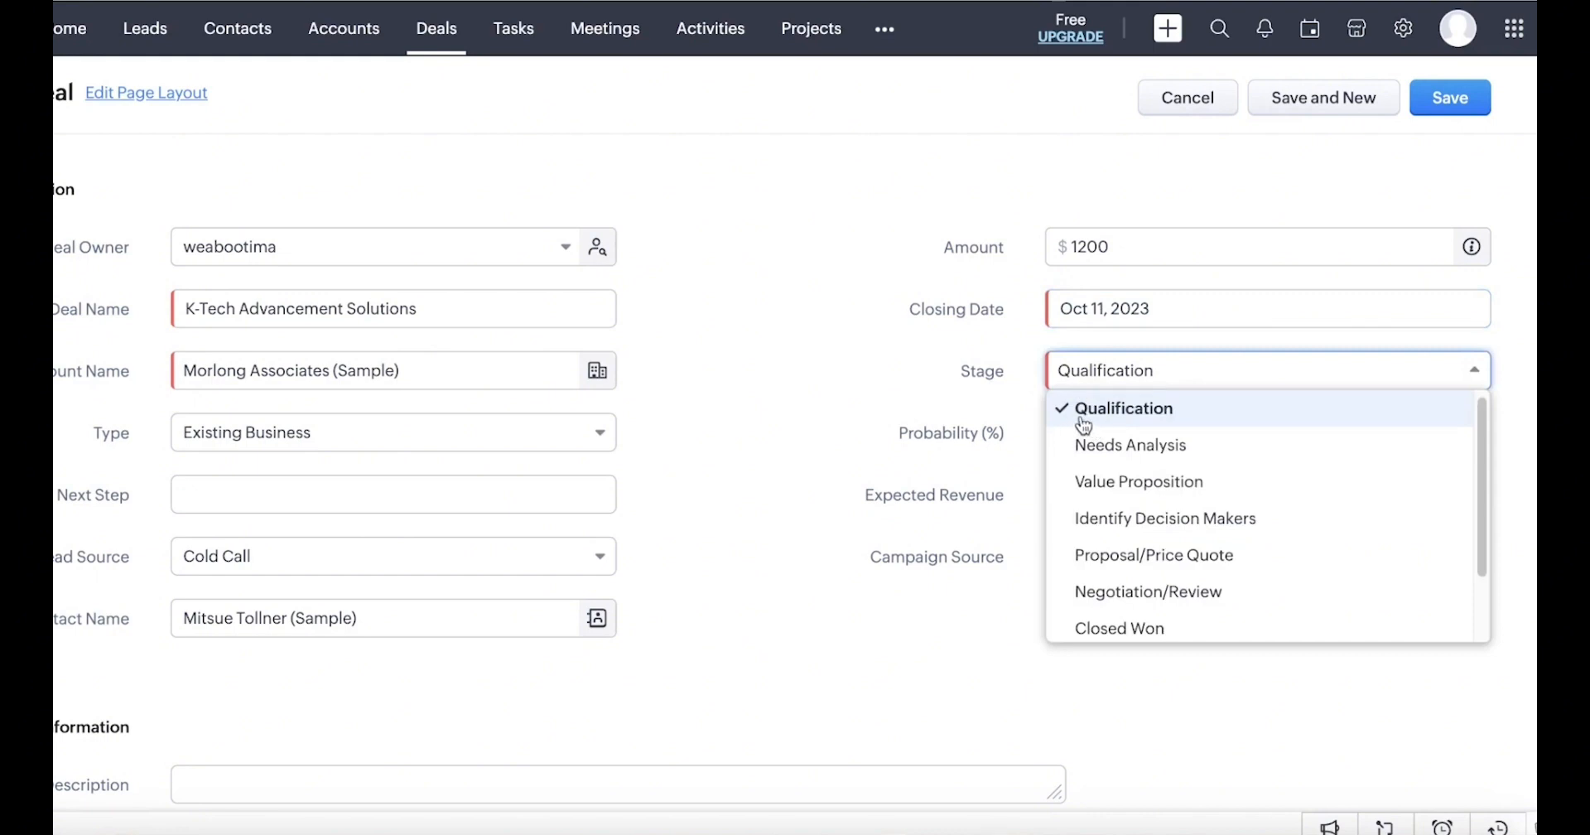
pyautogui.click(1192, 492)
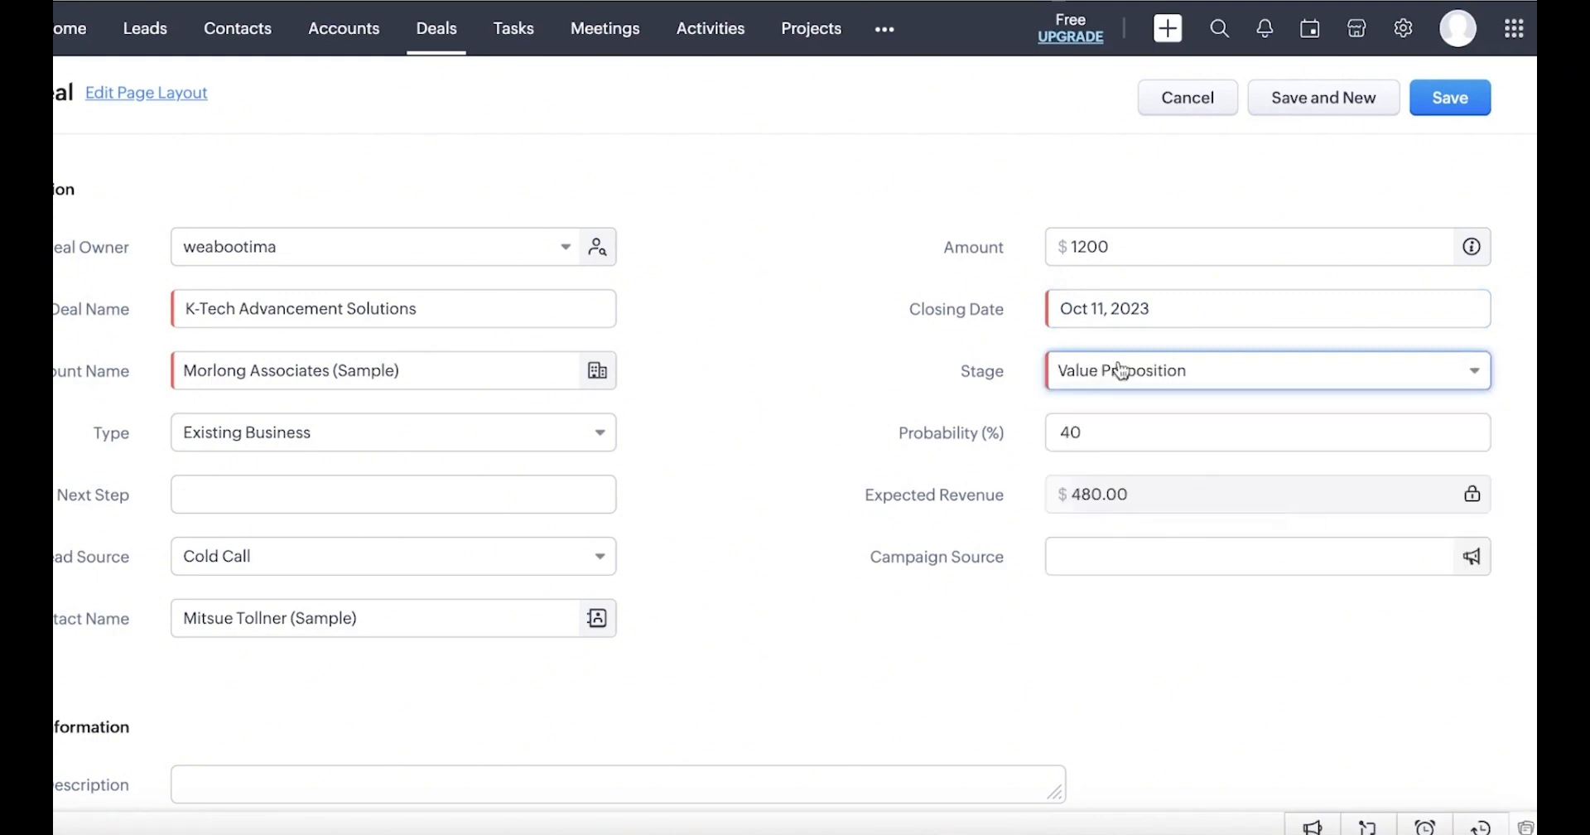
pyautogui.click(1128, 442)
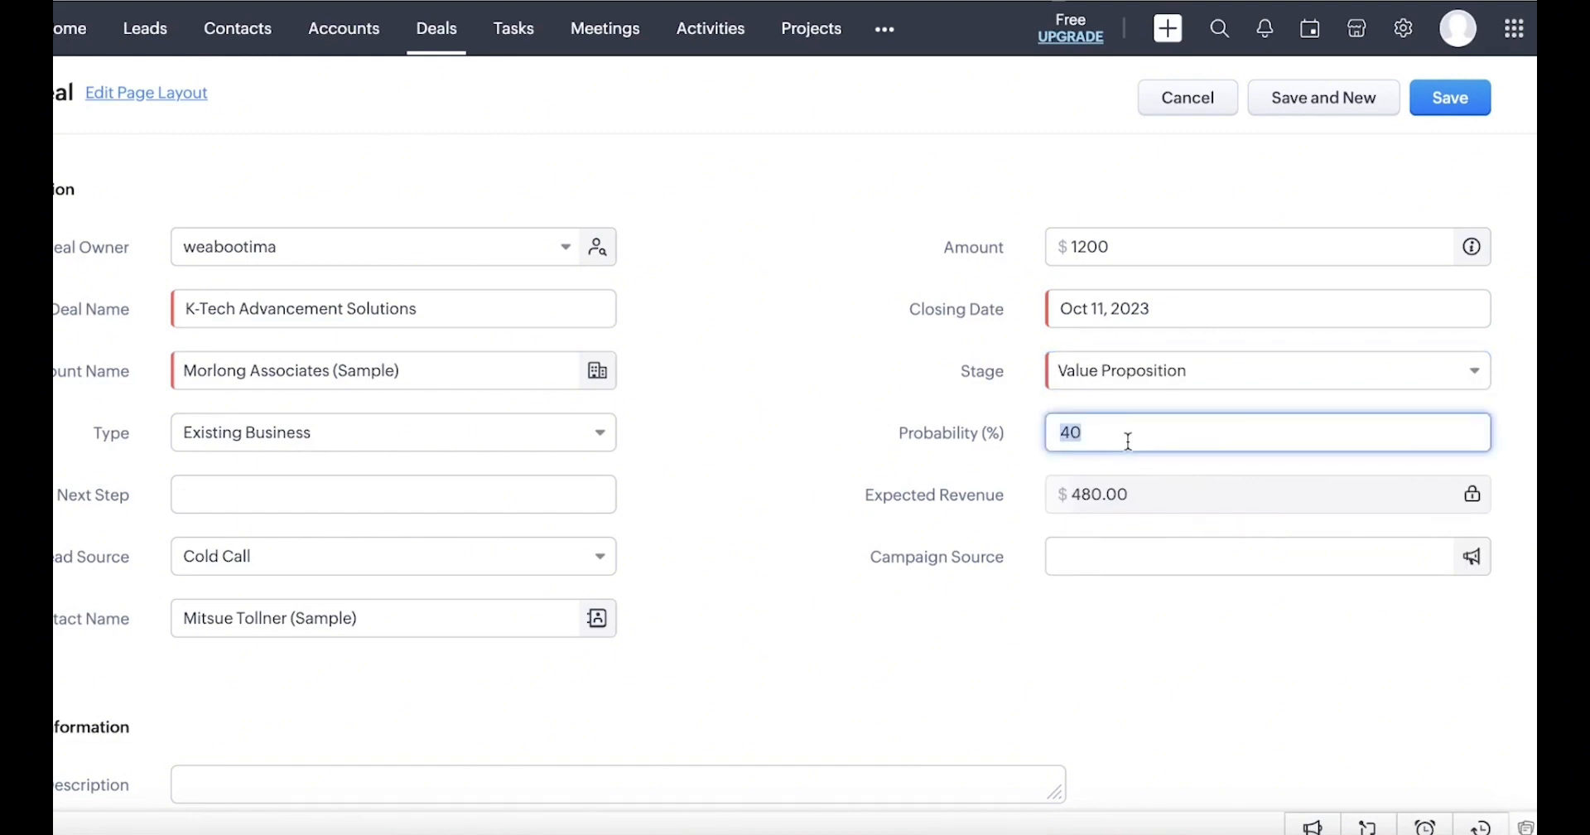
pyautogui.write('9')
pyautogui.click(877, 547)
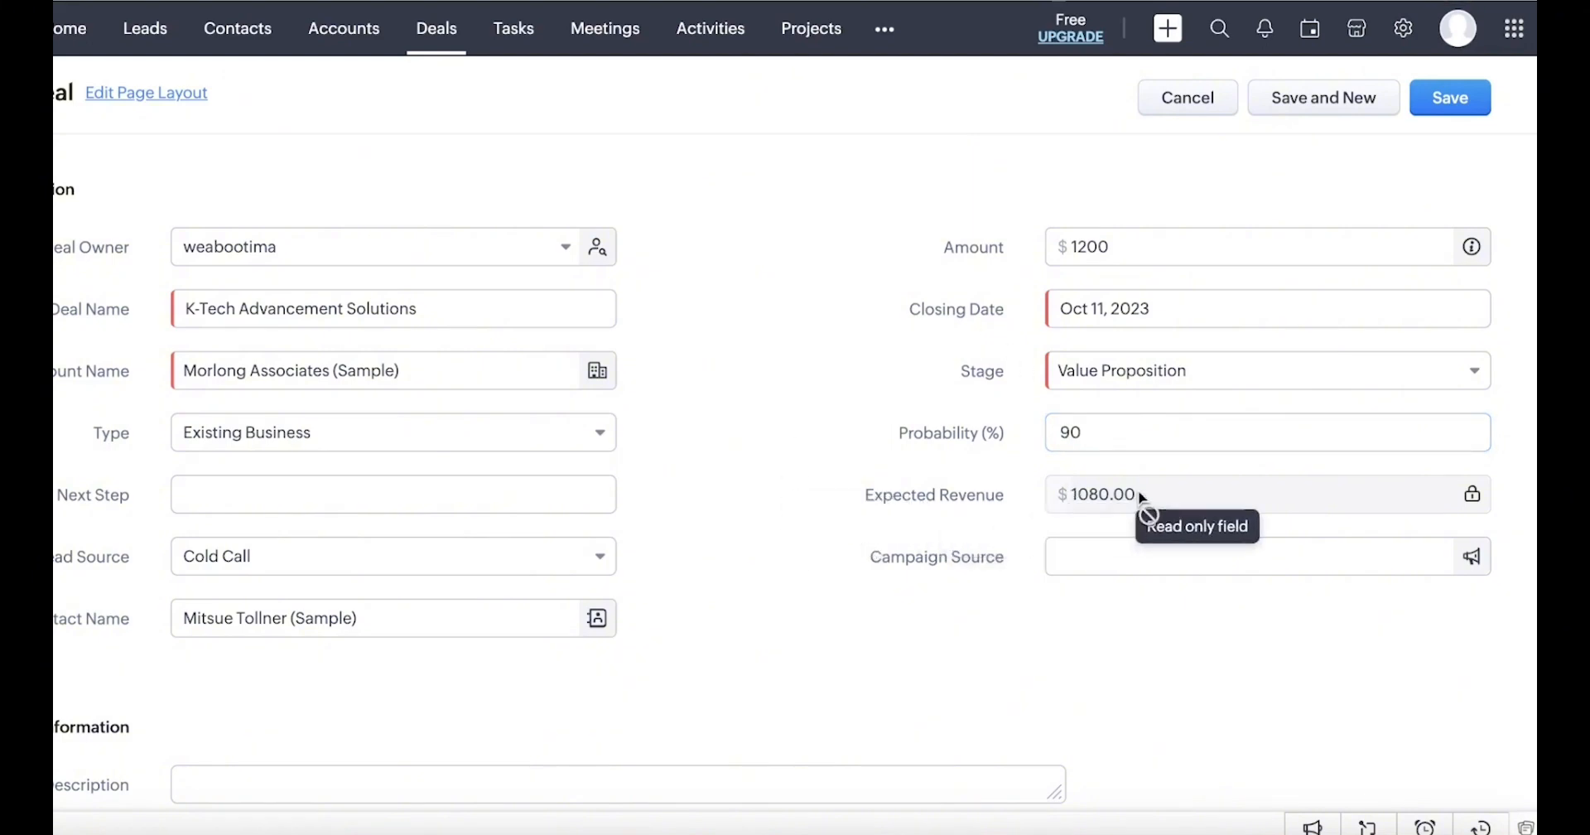
# Check the campaign source field, leave it empty, and save the new deal
pyautogui.click(1136, 560)
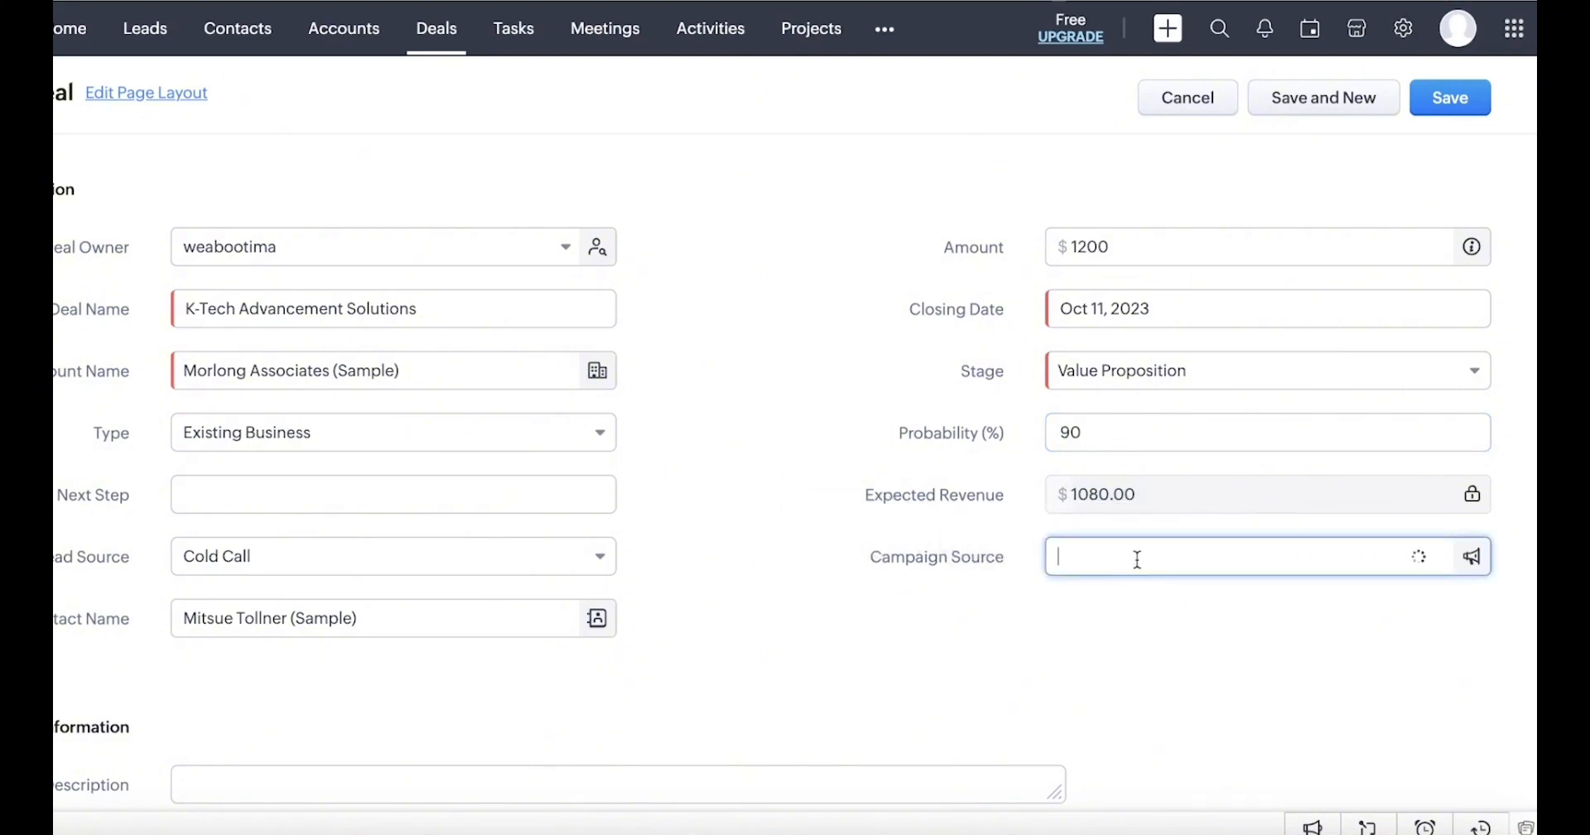
pyautogui.click(796, 529)
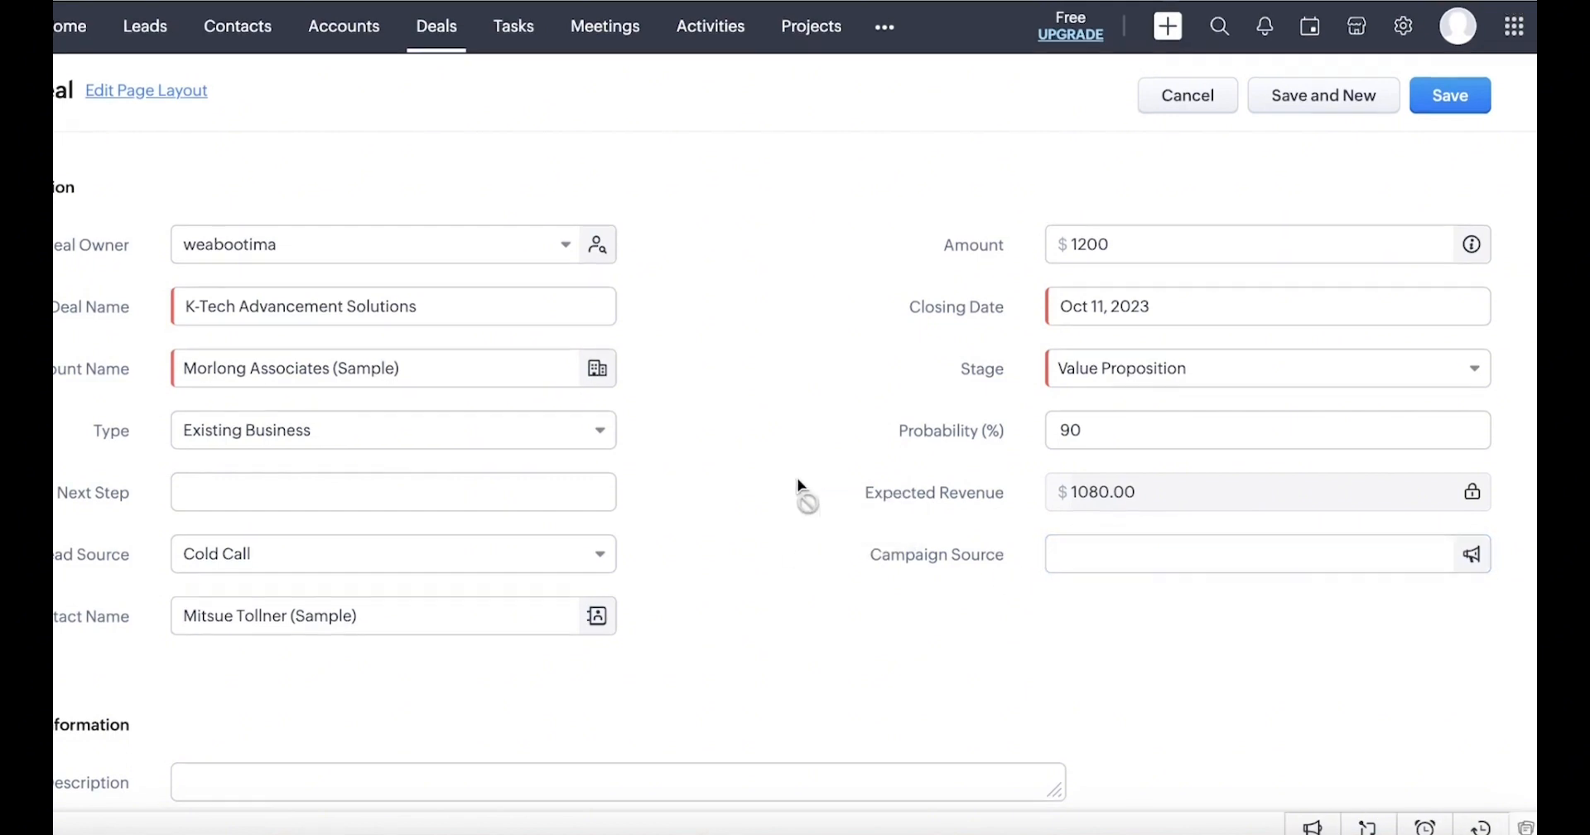
pyautogui.scroll(-1, 800, 484)
pyautogui.scroll(1, 1019, 446)
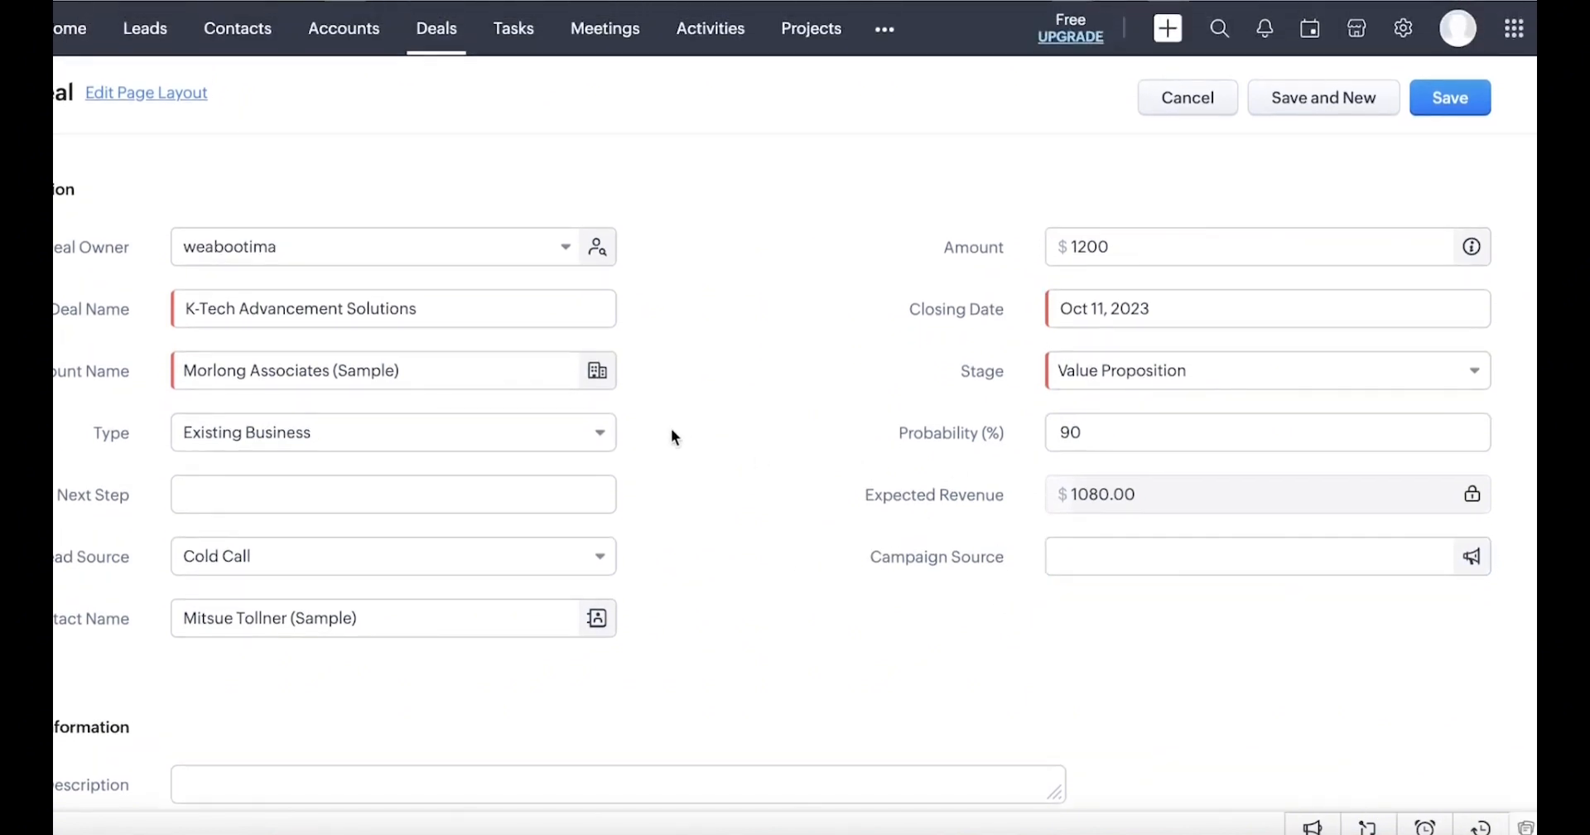
pyautogui.scroll(-1, 671, 429)
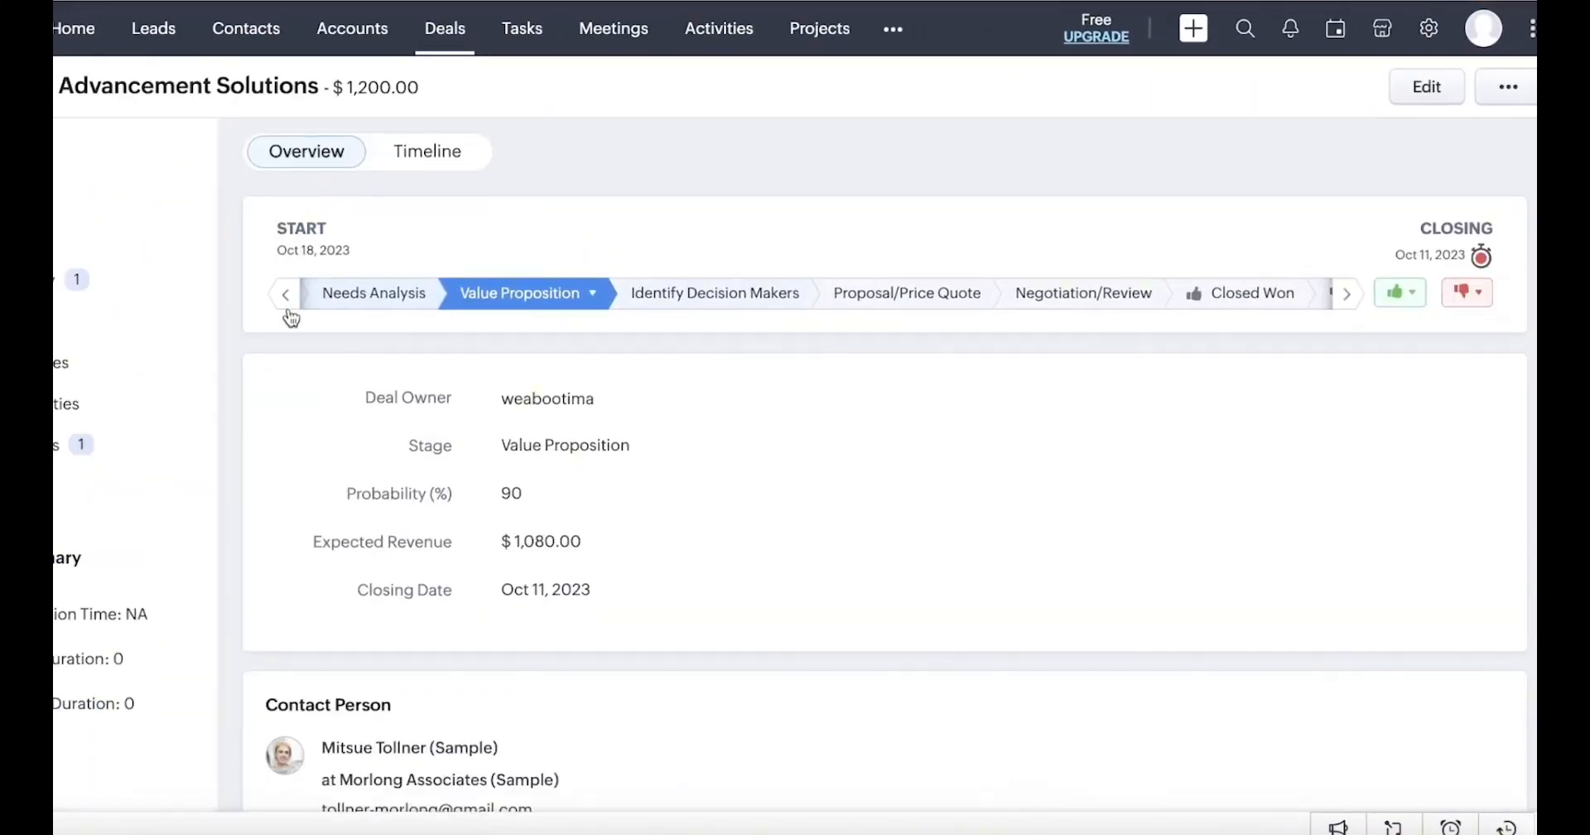
# Review the saved deal's sales stages, then mark it as Closed Won and save the verified details
pyautogui.click(284, 295)
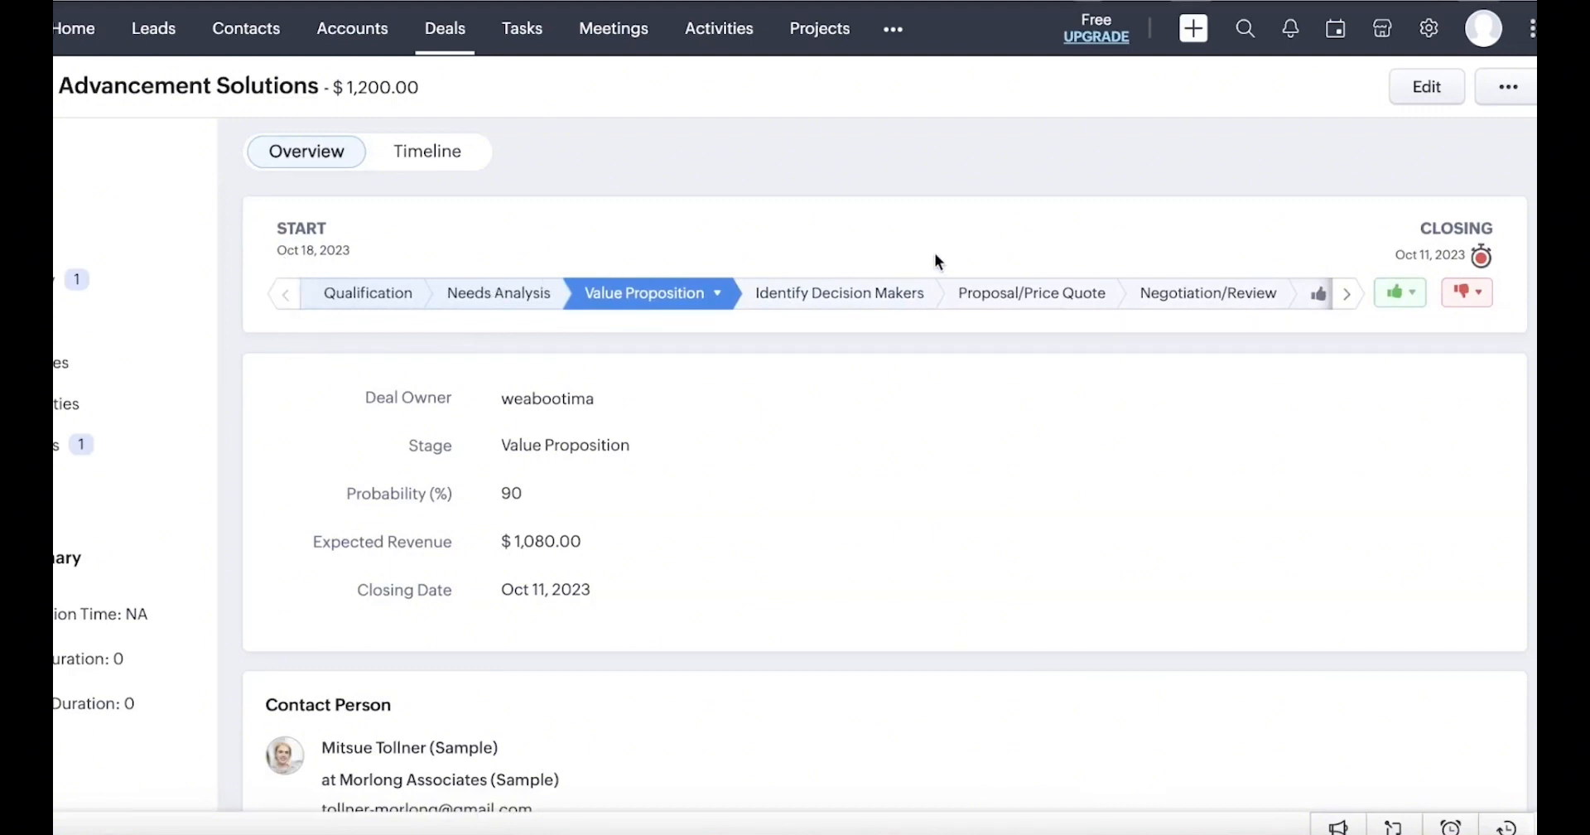
pyautogui.click(1346, 294)
pyautogui.click(290, 293)
pyautogui.click(1361, 298)
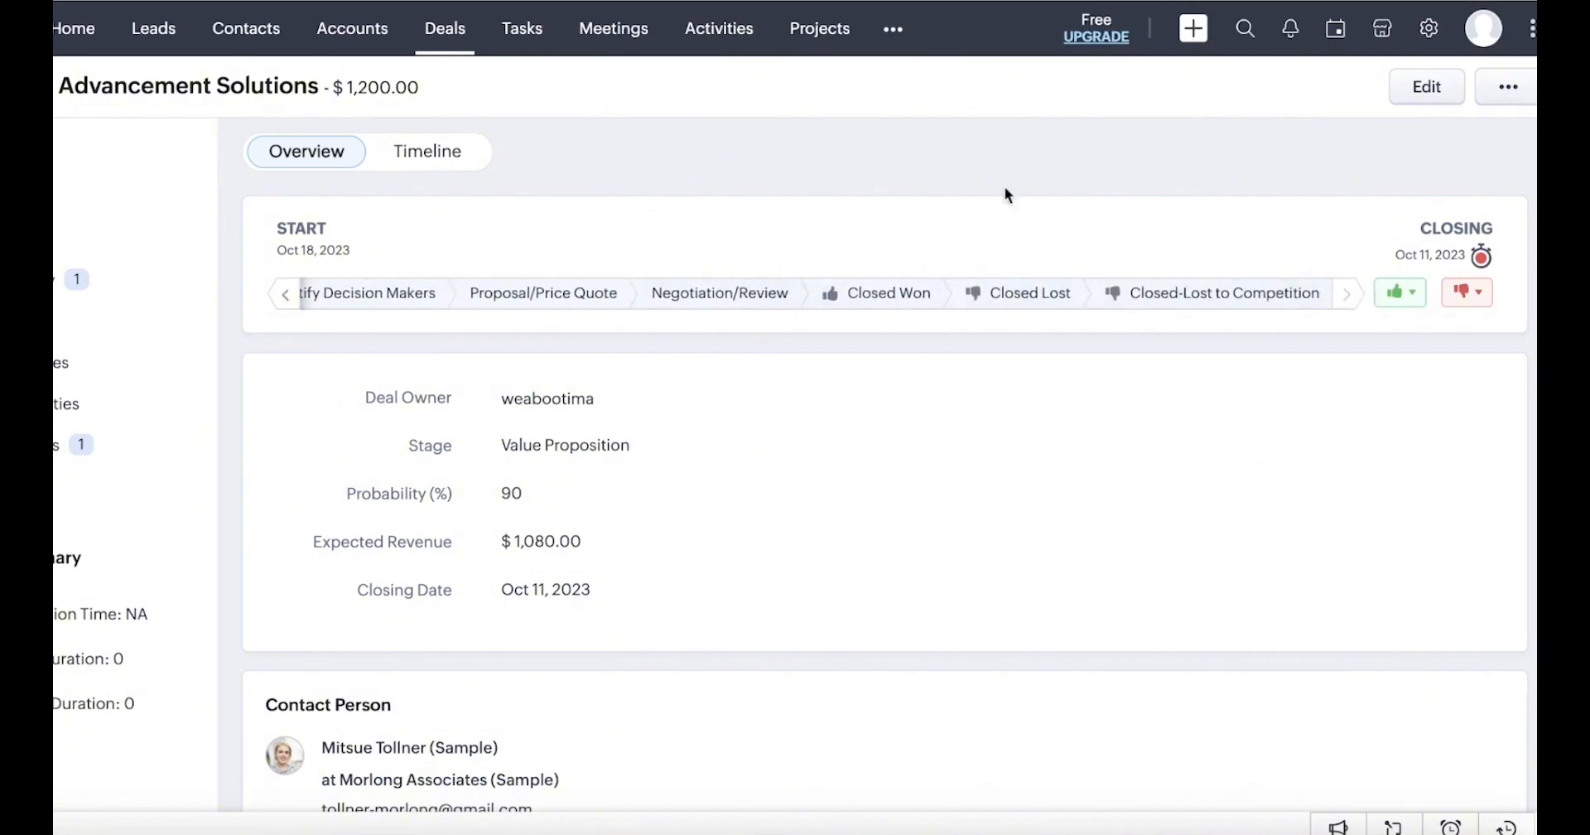
pyautogui.scroll(-1, 1302, 321)
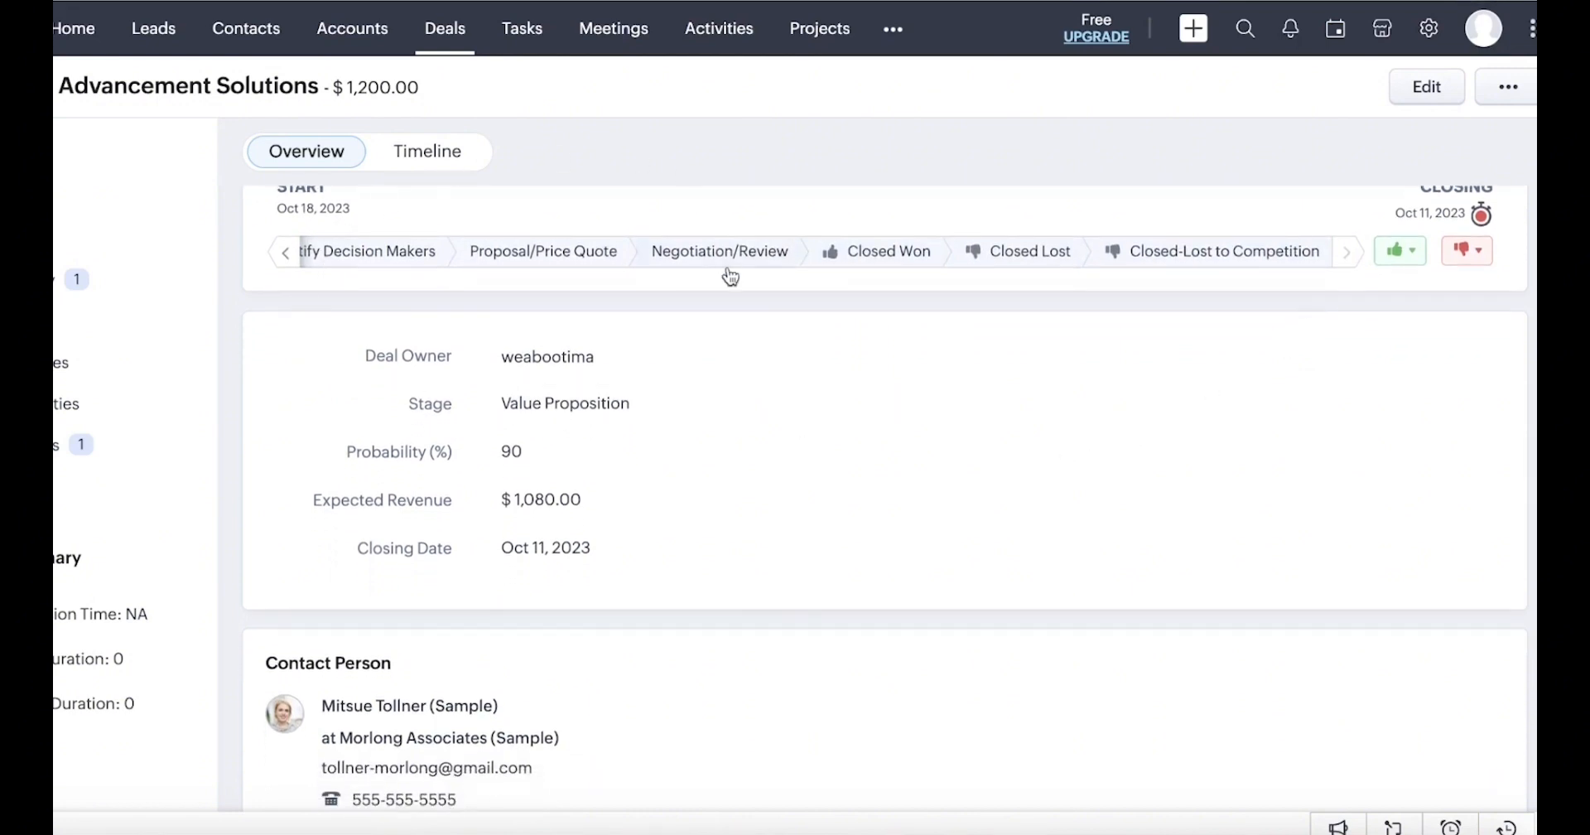
pyautogui.click(1400, 261)
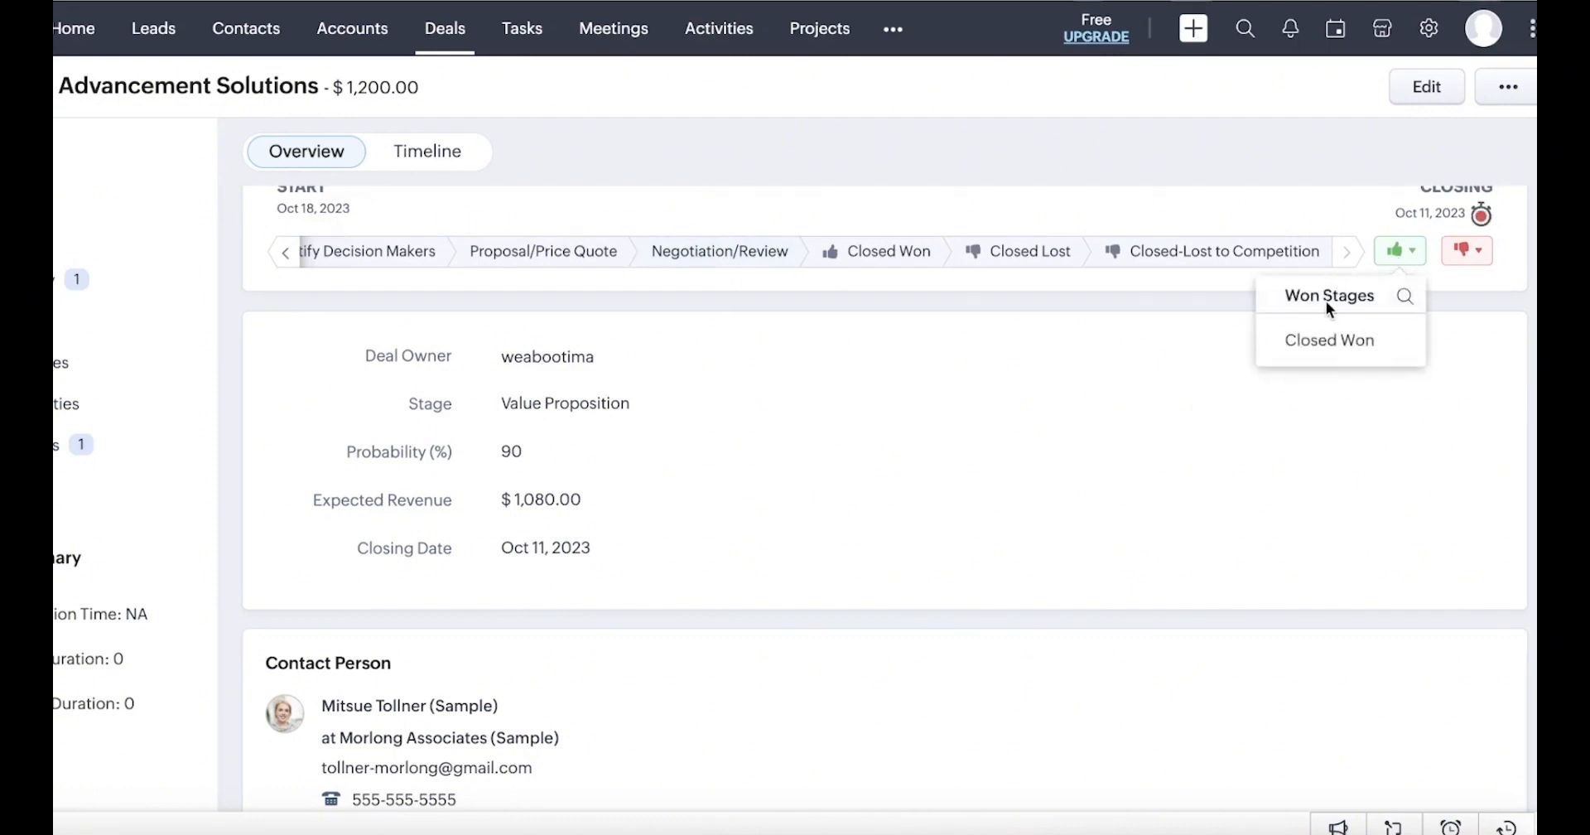
pyautogui.click(841, 262)
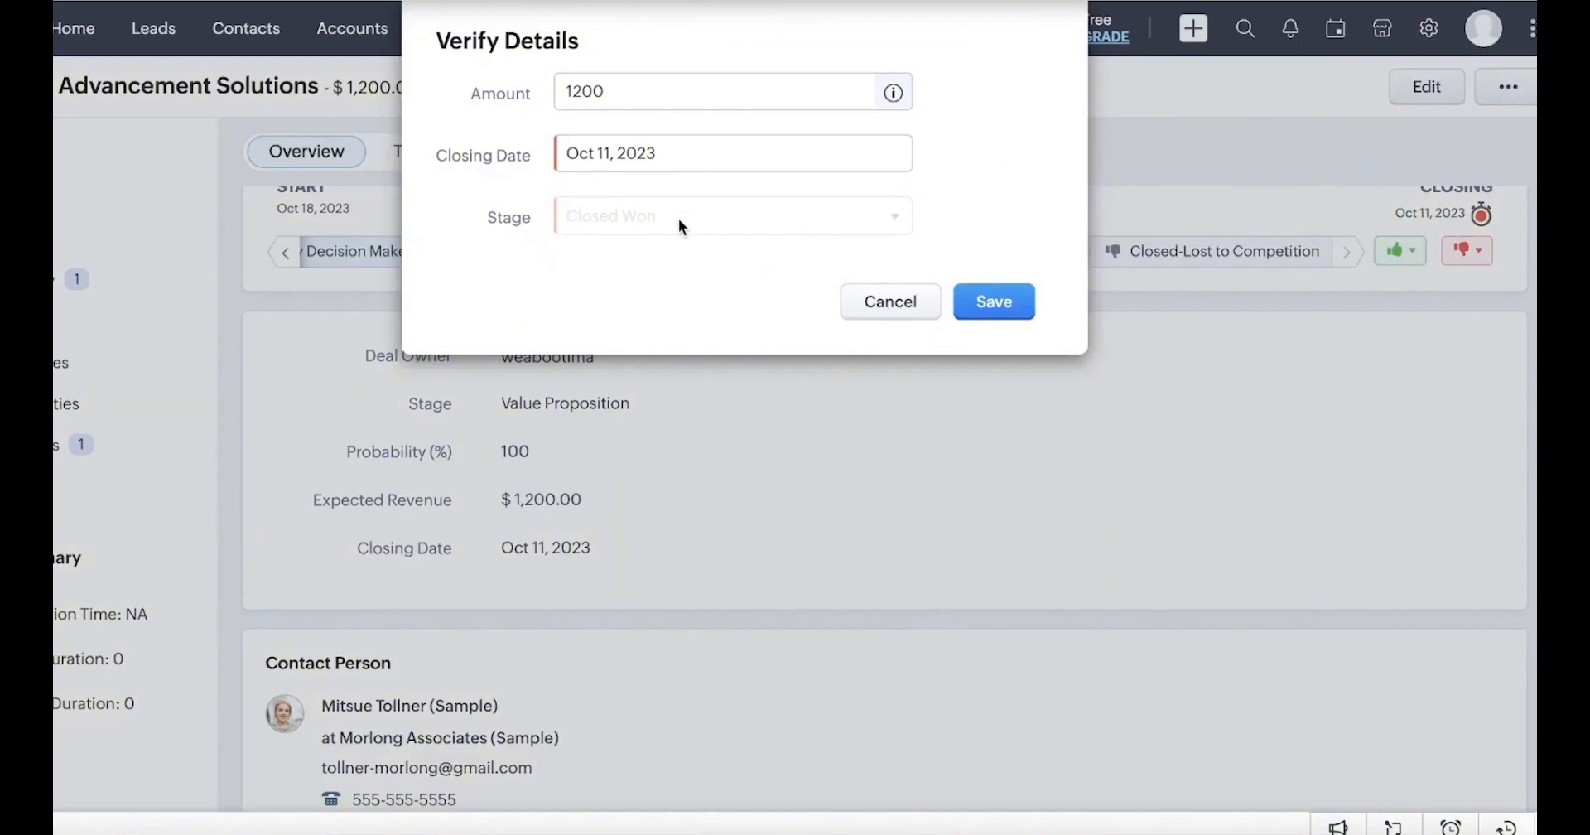
pyautogui.click(1021, 303)
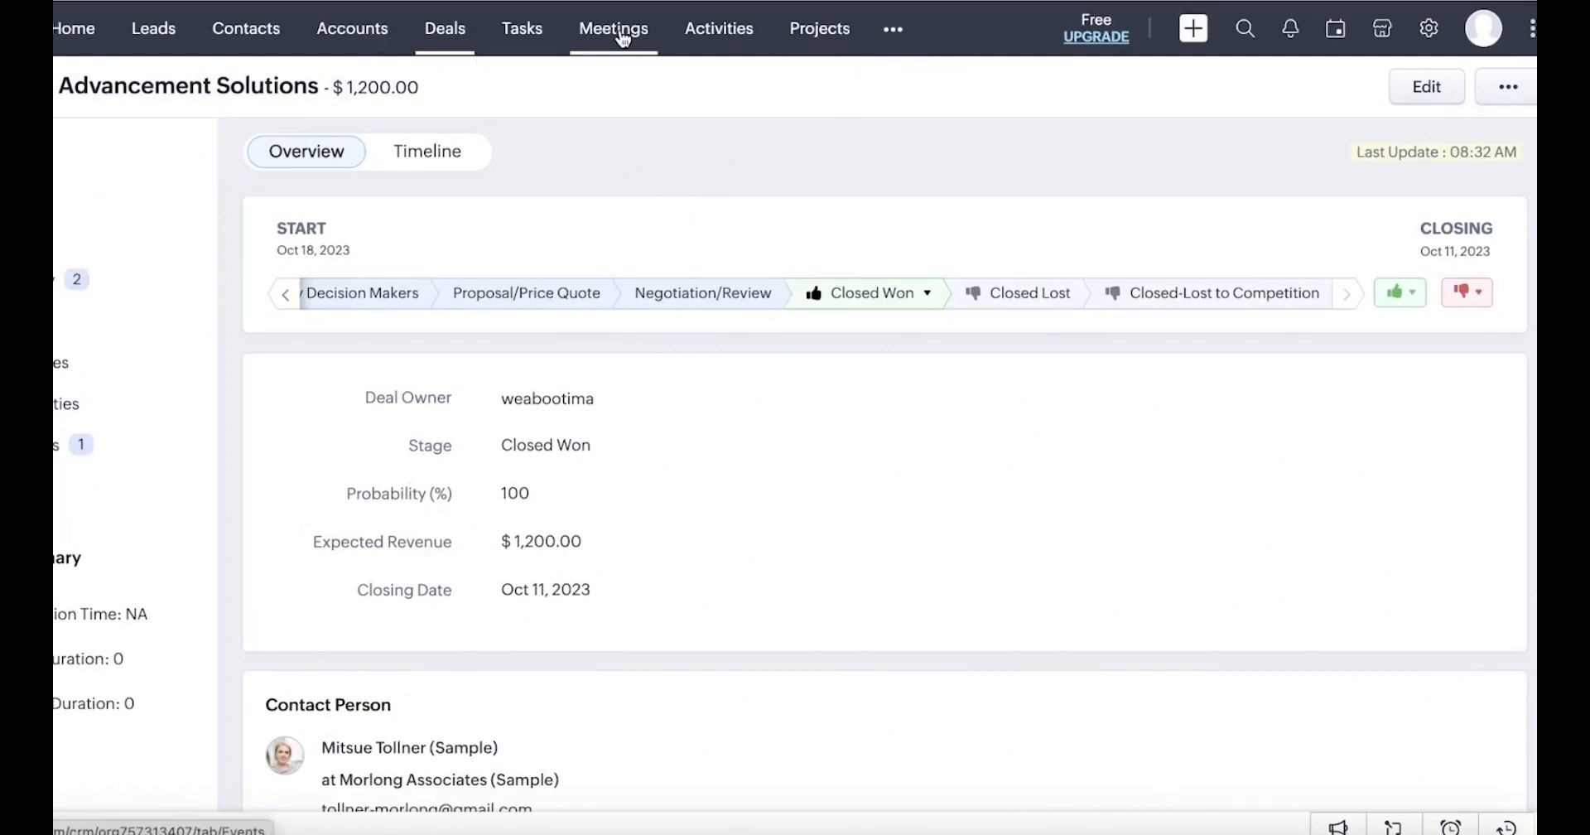
# Start a new task in the Tasks module, examine its contact and account link options, and return to the home page
pyautogui.click(541, 43)
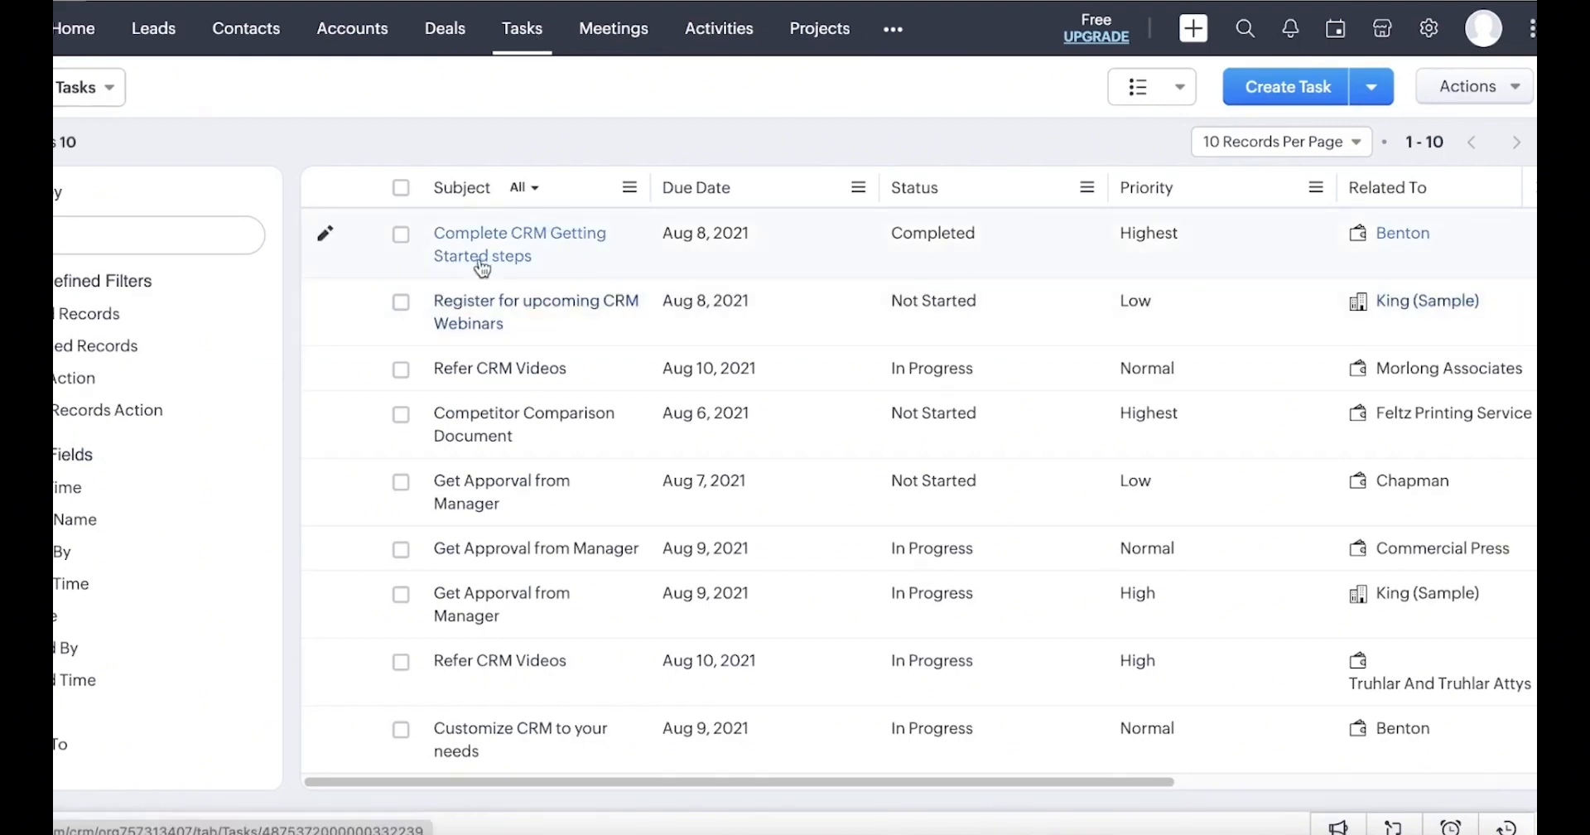
pyautogui.click(1243, 95)
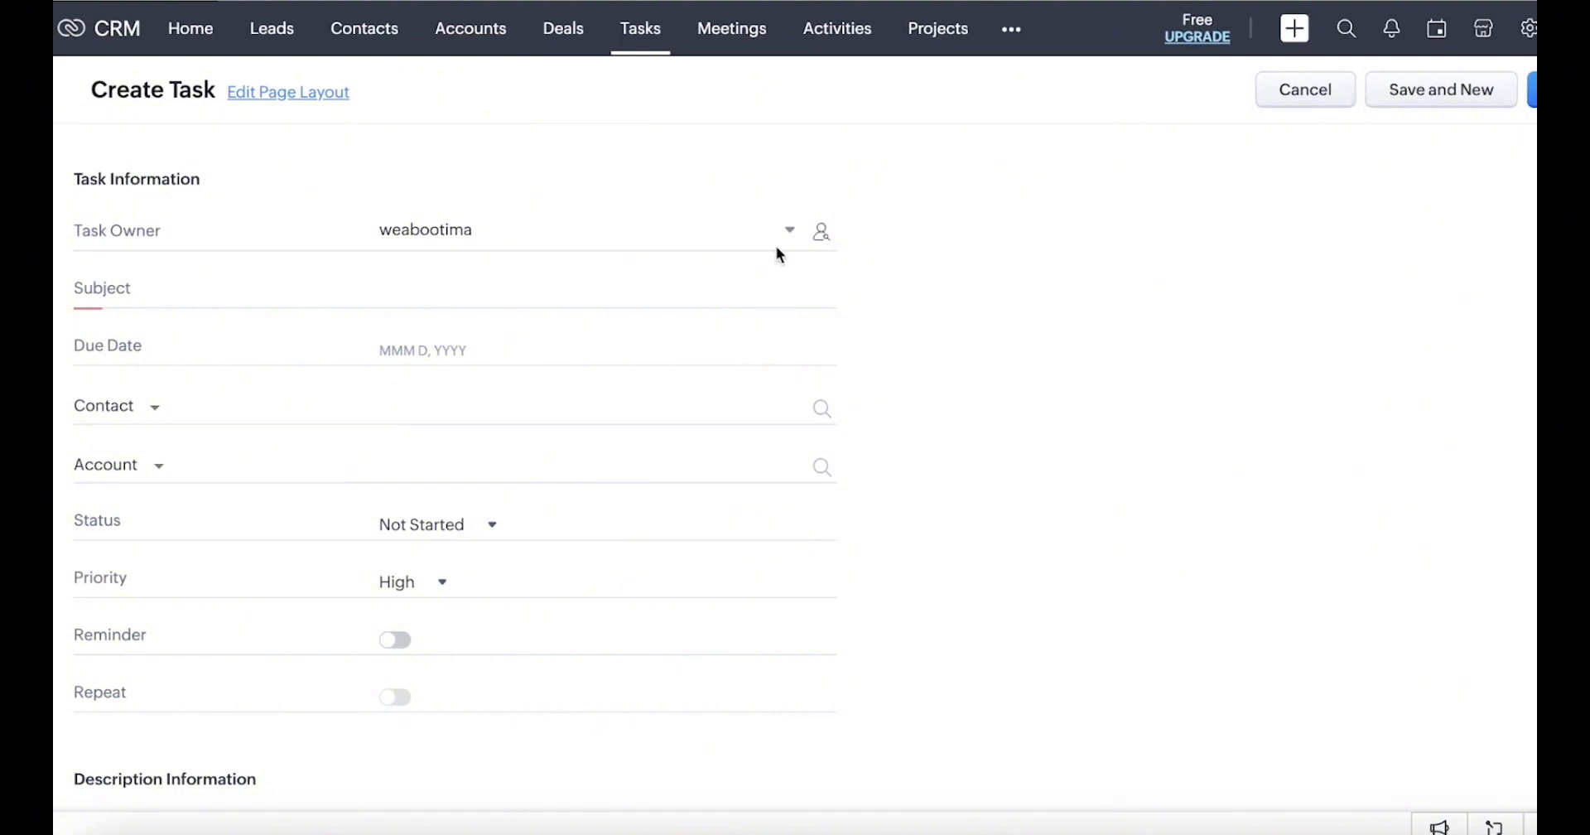
pyautogui.click(89, 414)
pyautogui.click(286, 398)
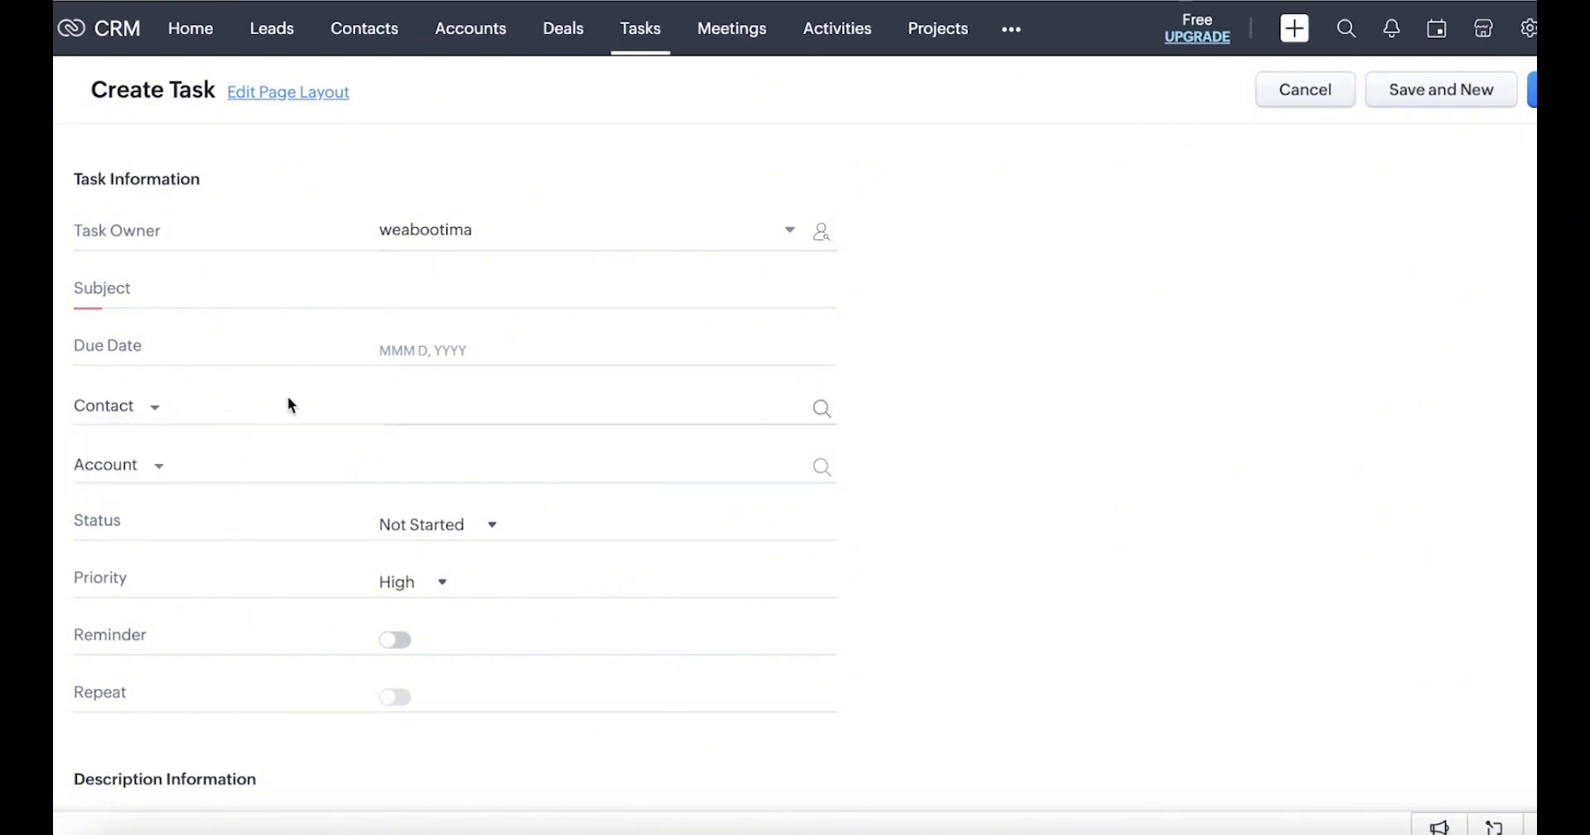
pyautogui.click(153, 466)
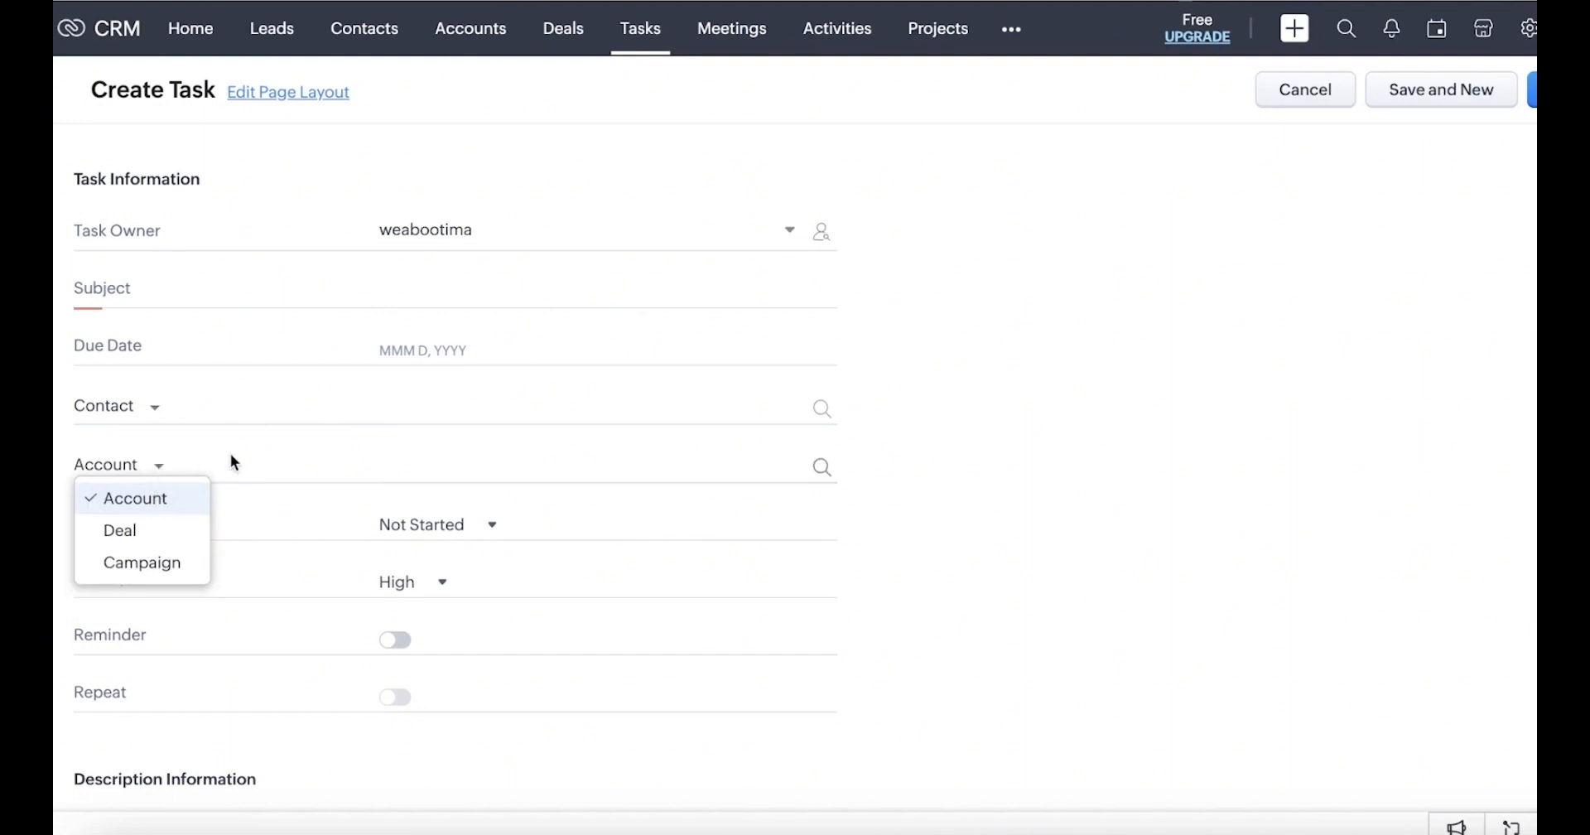
pyautogui.click(335, 498)
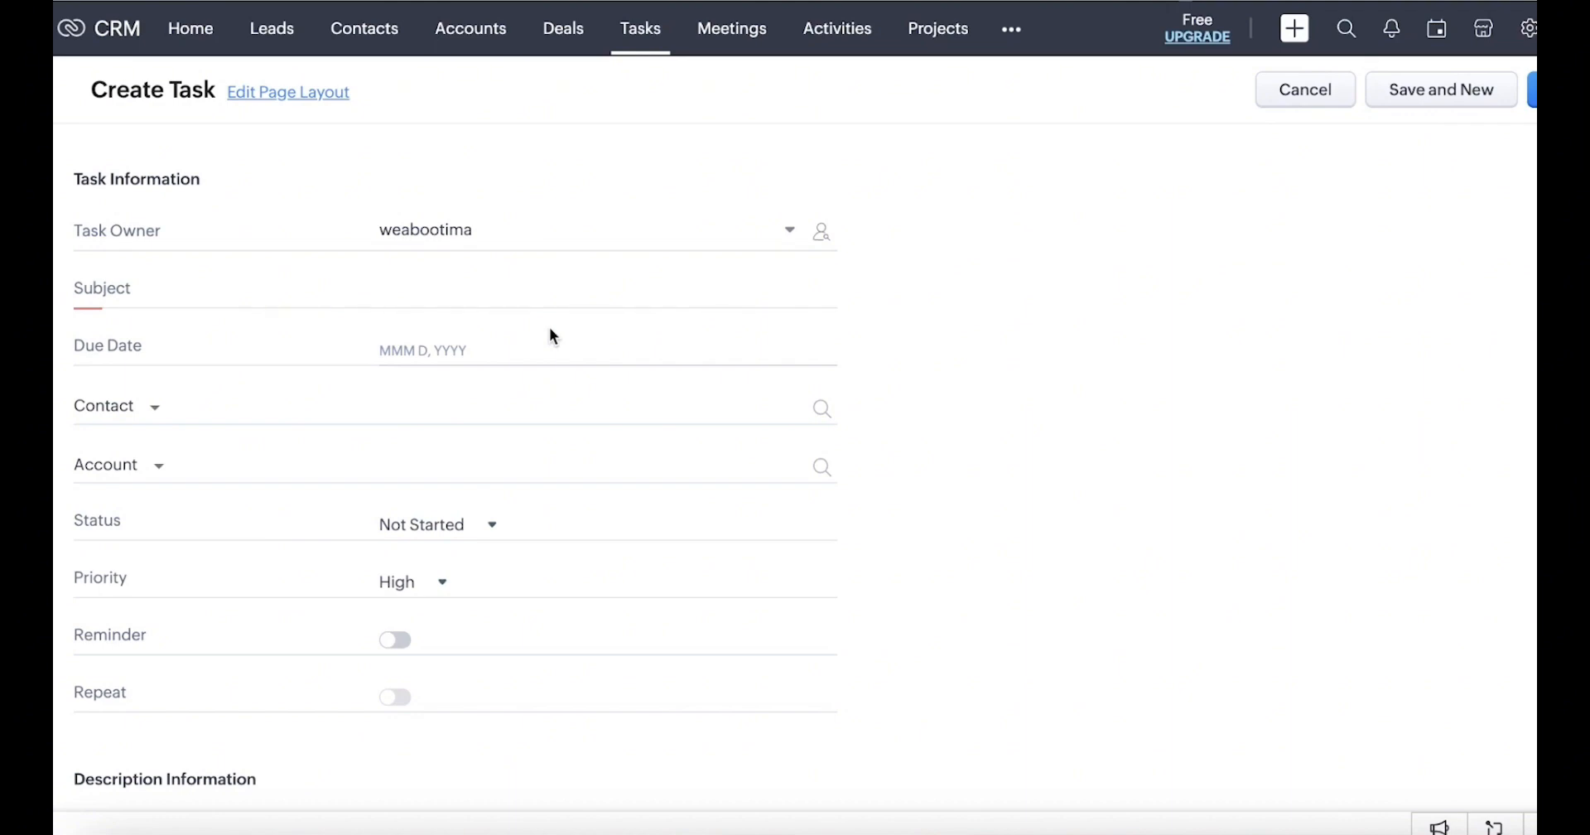
pyautogui.click(73, 28)
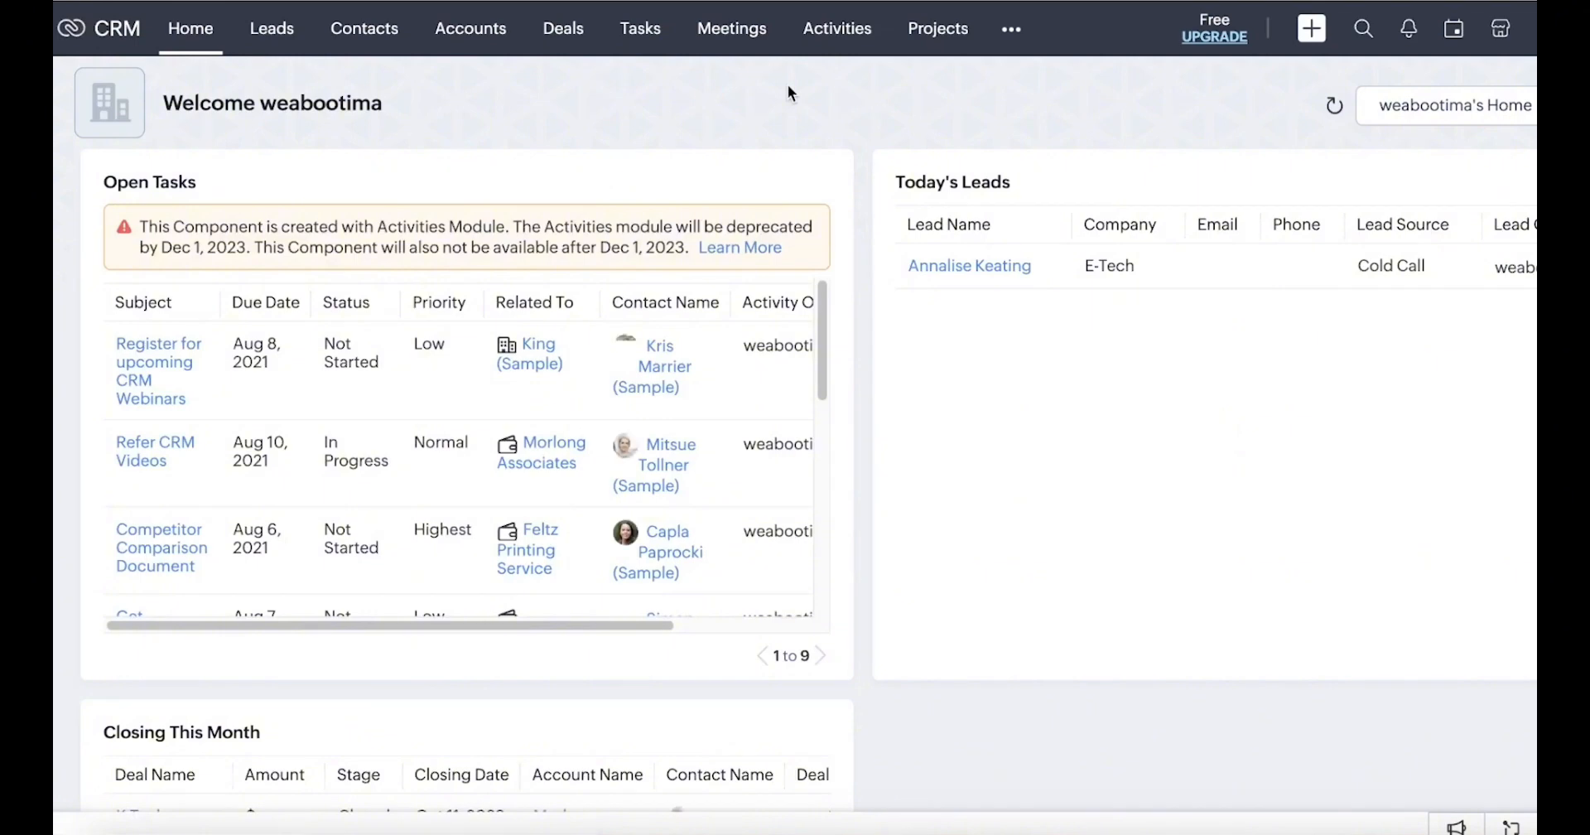